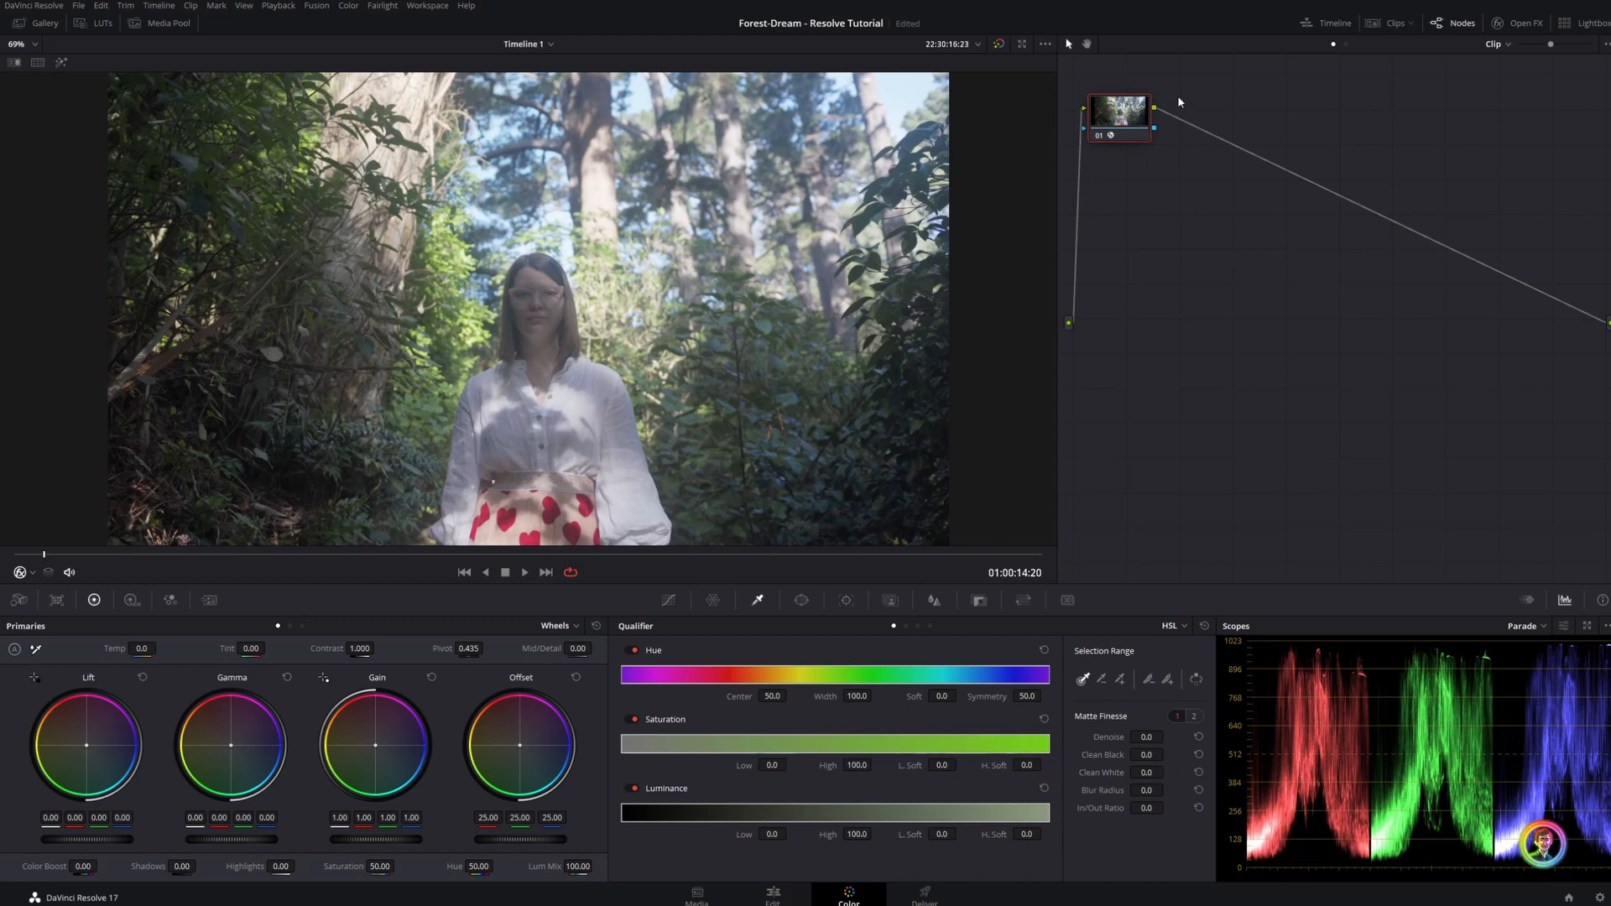
Adjust the contrast on a new serial node, and set the saturation to 62.40 on another new serial node
key("alt+s")
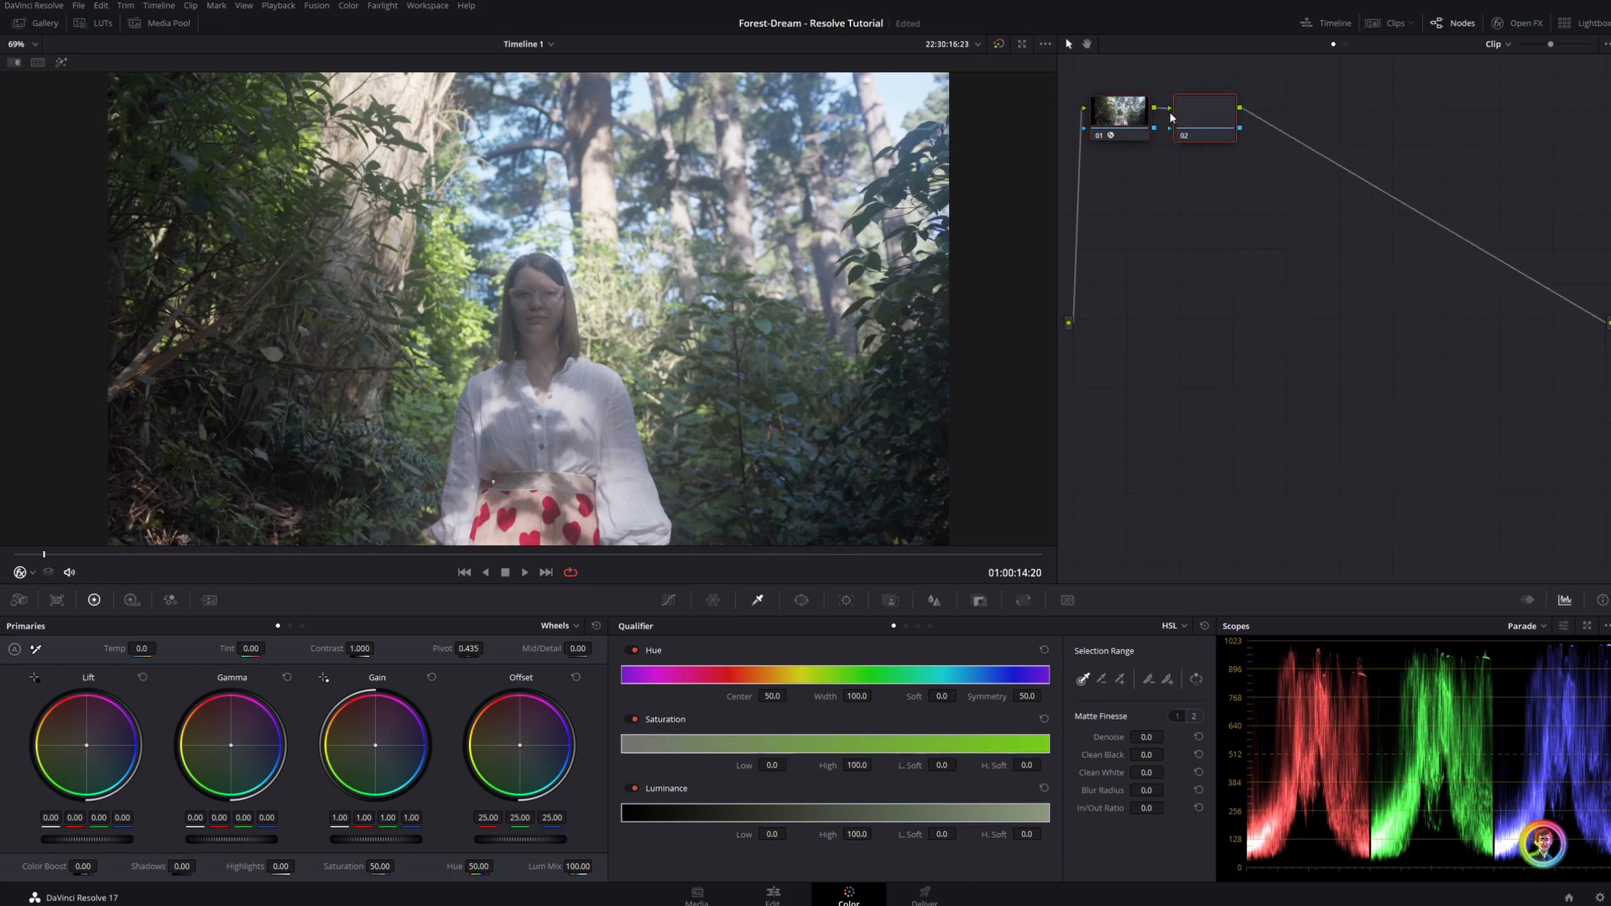
mouse_move(345, 650)
left_mouse_down()
mouse_move(403, 651)
mouse_move(369, 642)
left_mouse_up()
key("alt+s")
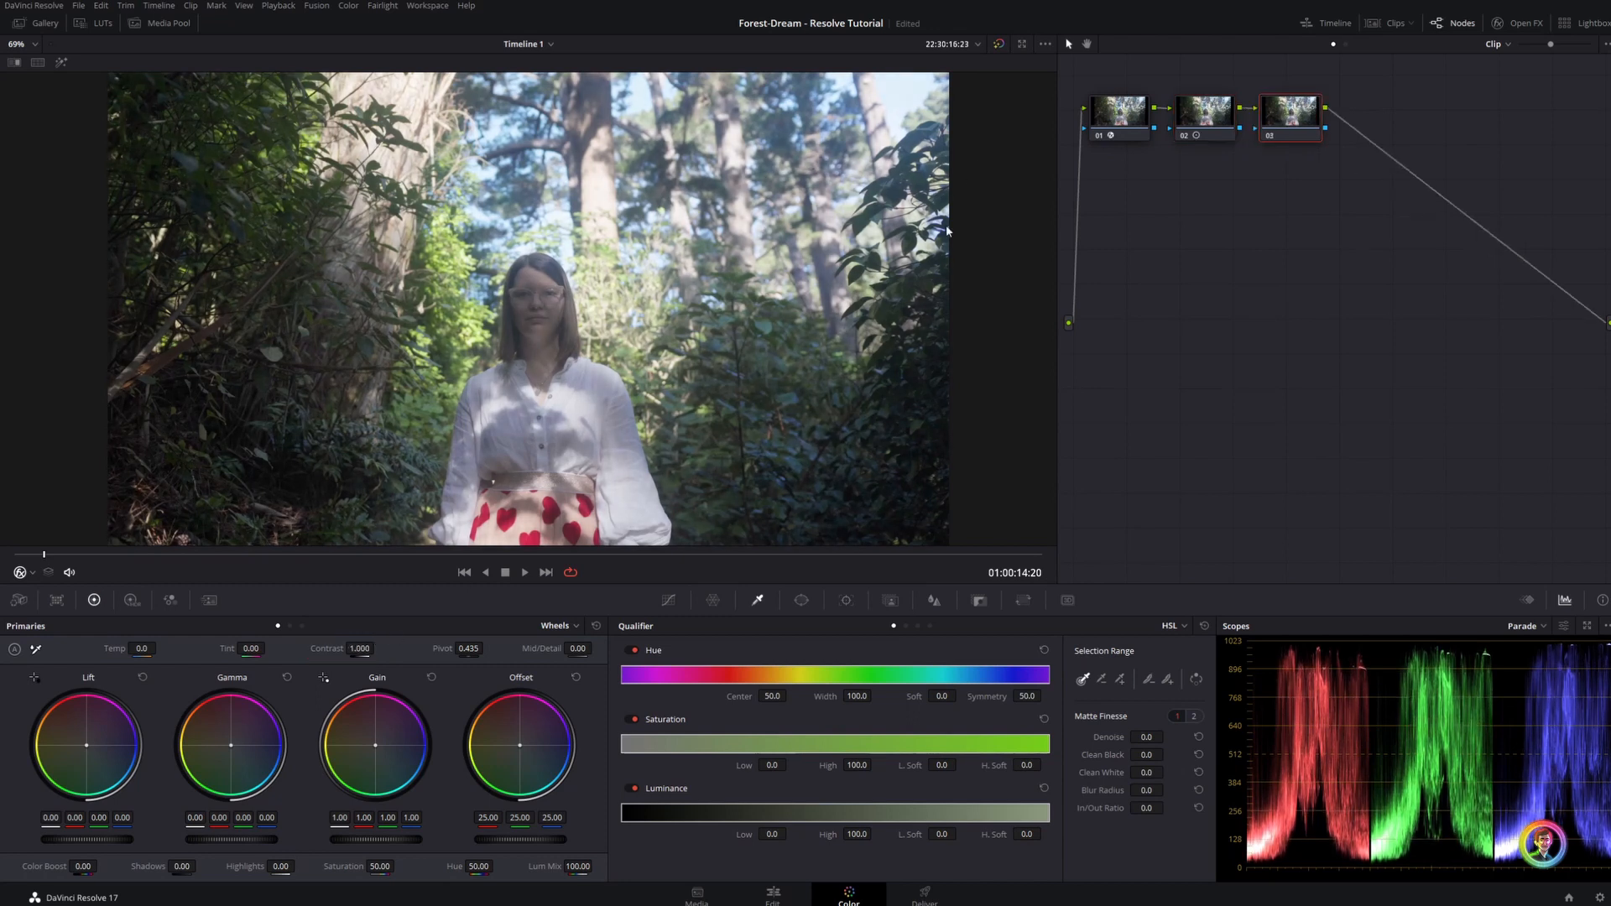
left_click_drag(397, 865, 398, 865)
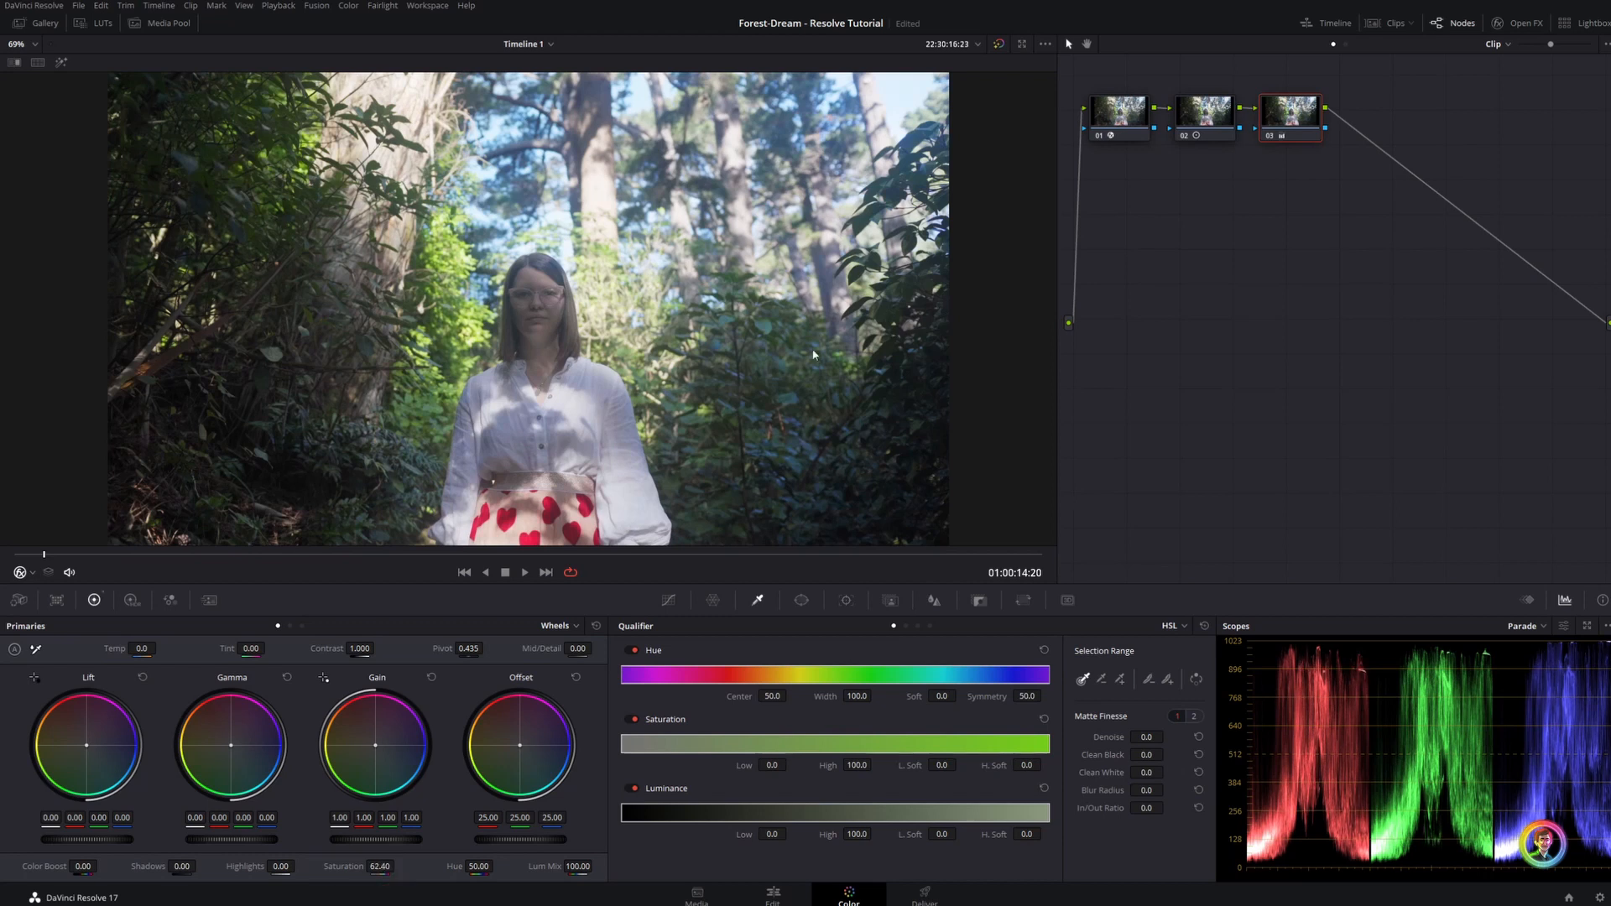
Add a serial node, place it below the first row, and rotate its yellow-green hues by -32.78 using Hue Vs Hue
key("alt+s")
left_click_drag(1368, 119, 1165, 252)
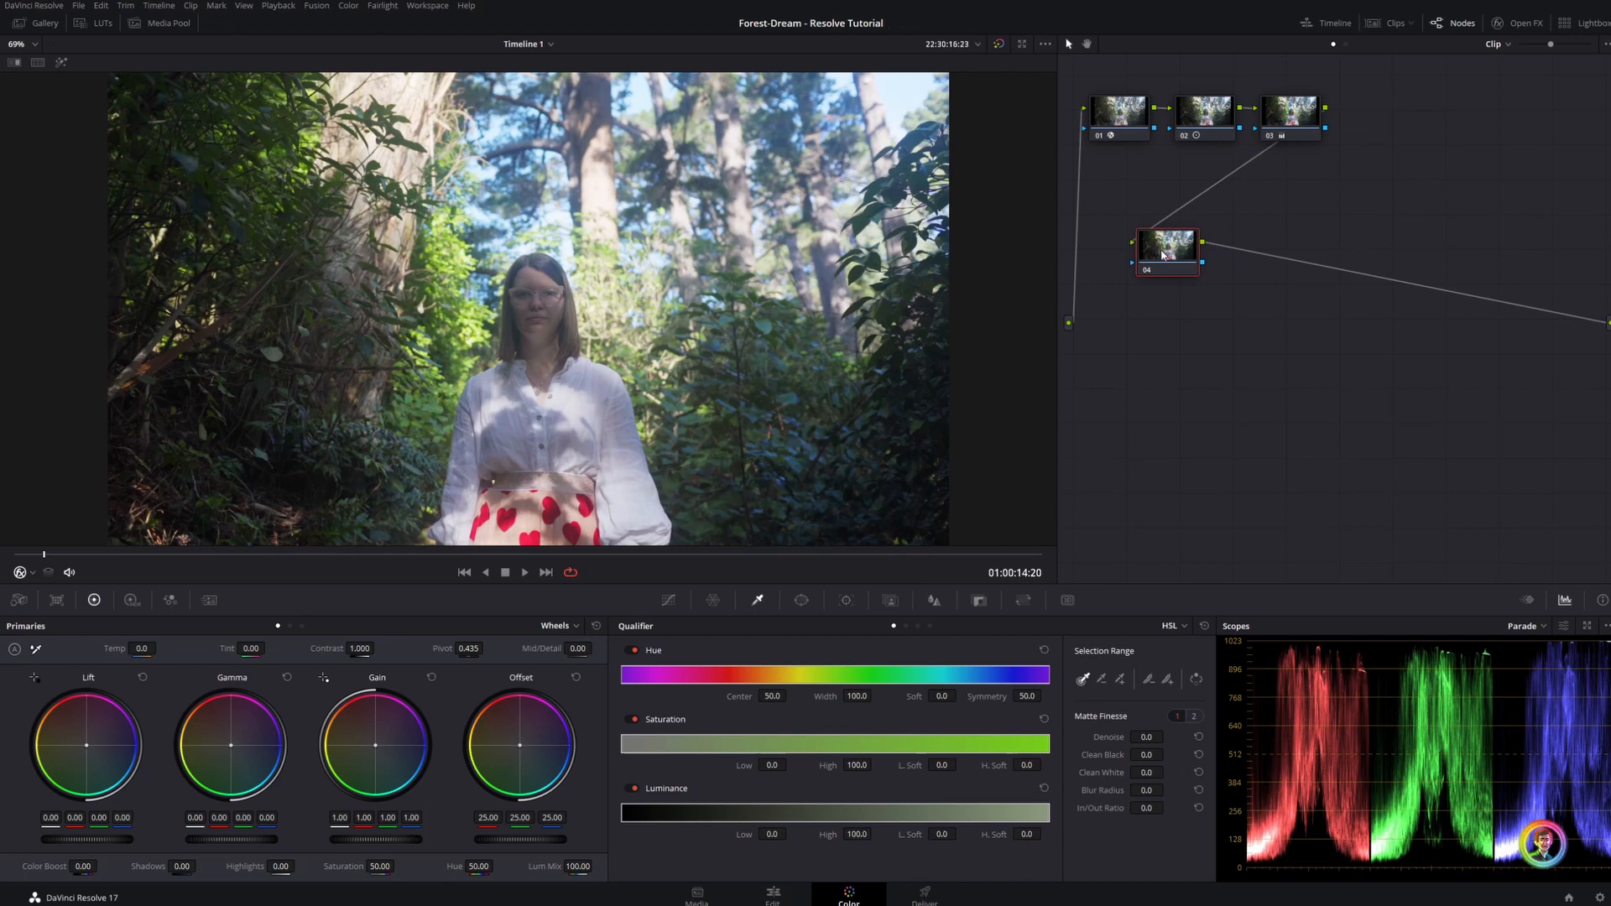
left_click(668, 601)
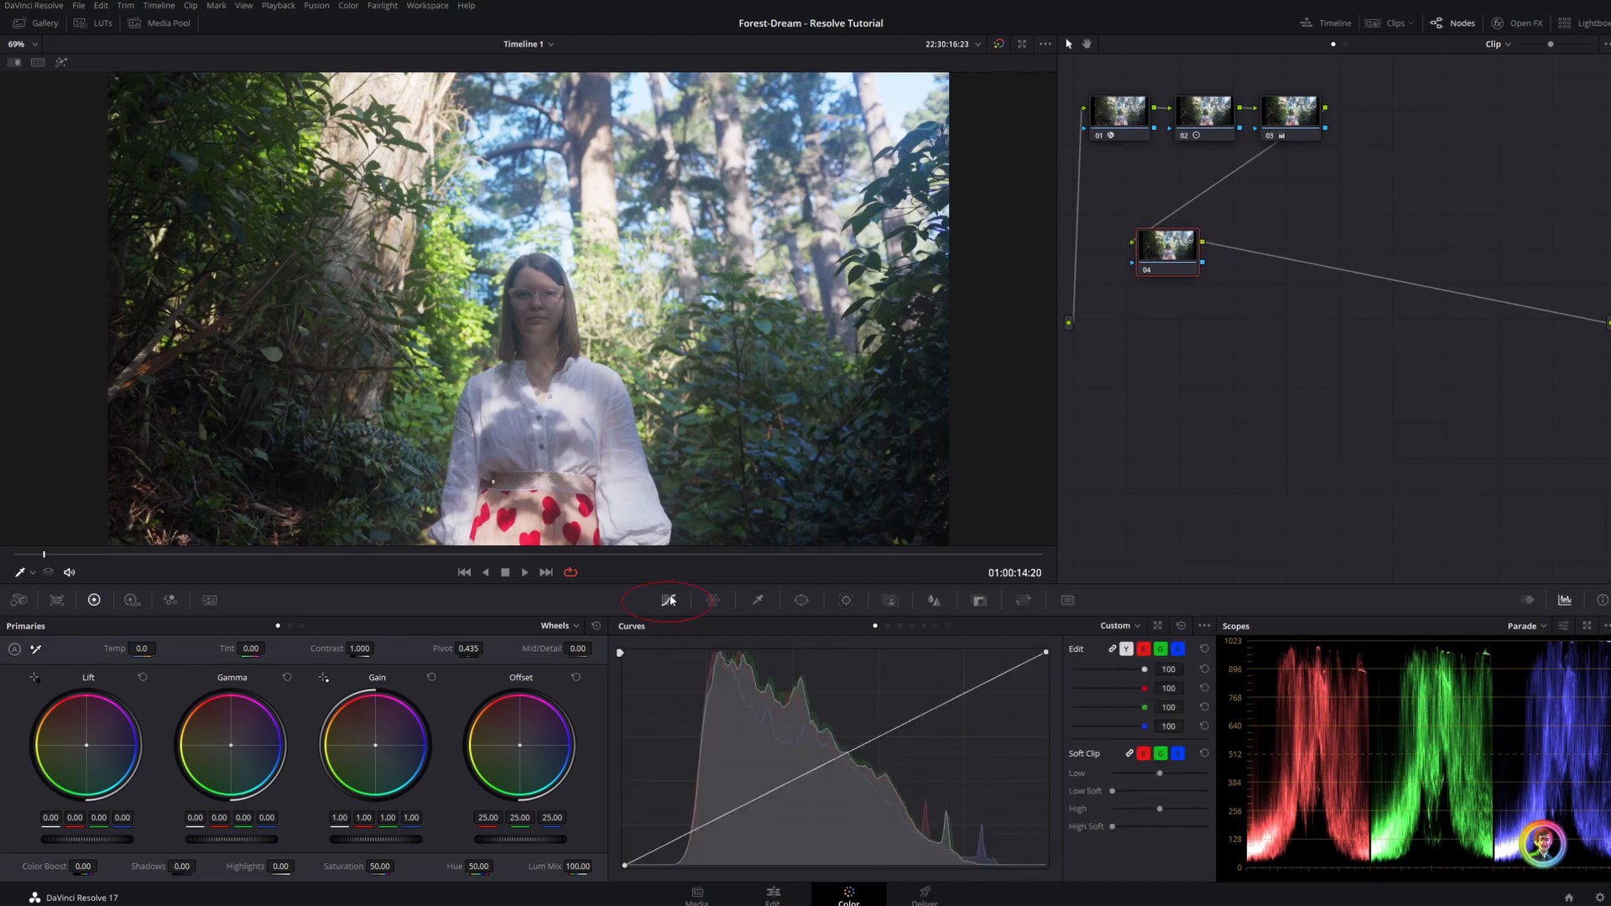
left_click(888, 627)
left_click(665, 868)
left_click(683, 868)
right_click(718, 747)
left_click_drag(808, 747, 807, 685)
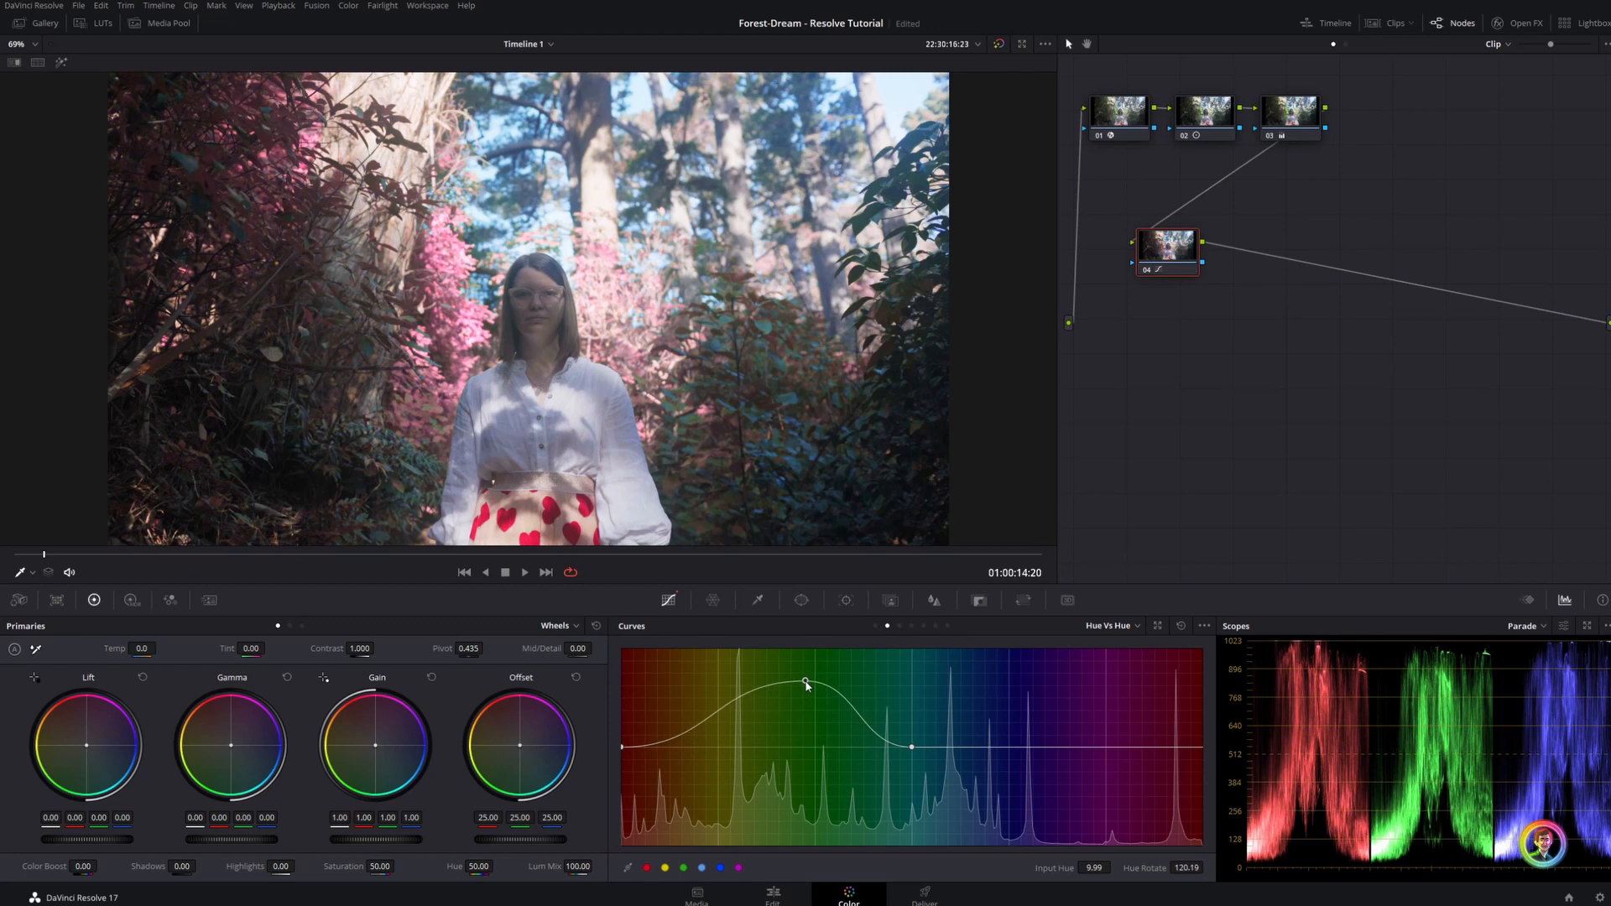
left_click_drag(807, 685, 804, 769)
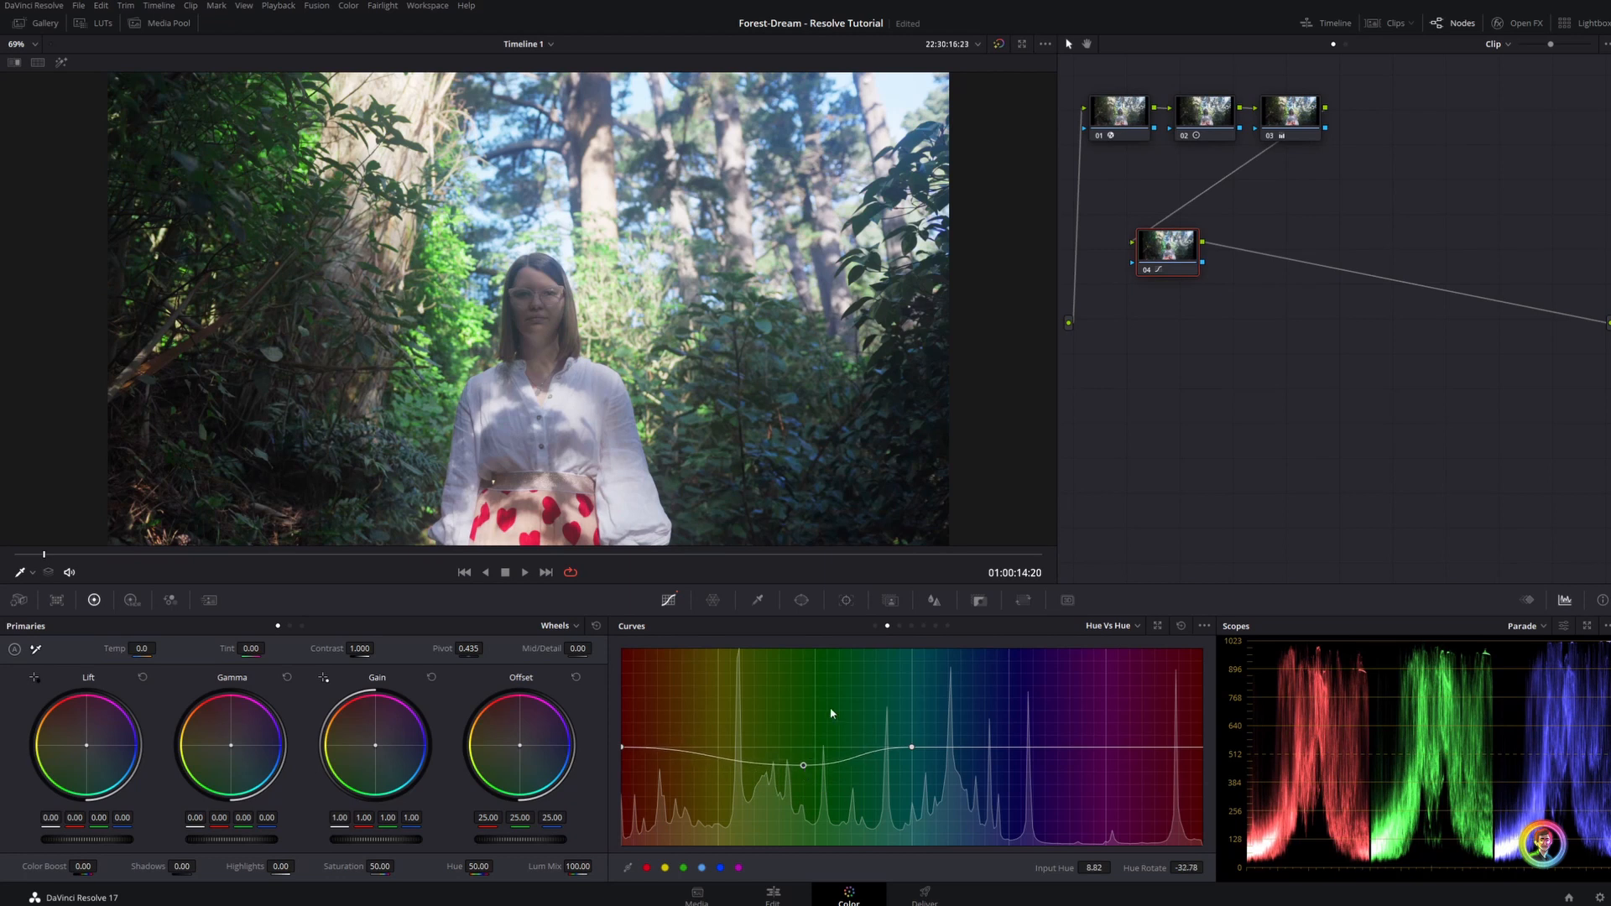
Reduce the cyan-to-blue saturation to 0.43 around input hue 132.21 with the Hue Vs Sat curve
left_click(902, 627)
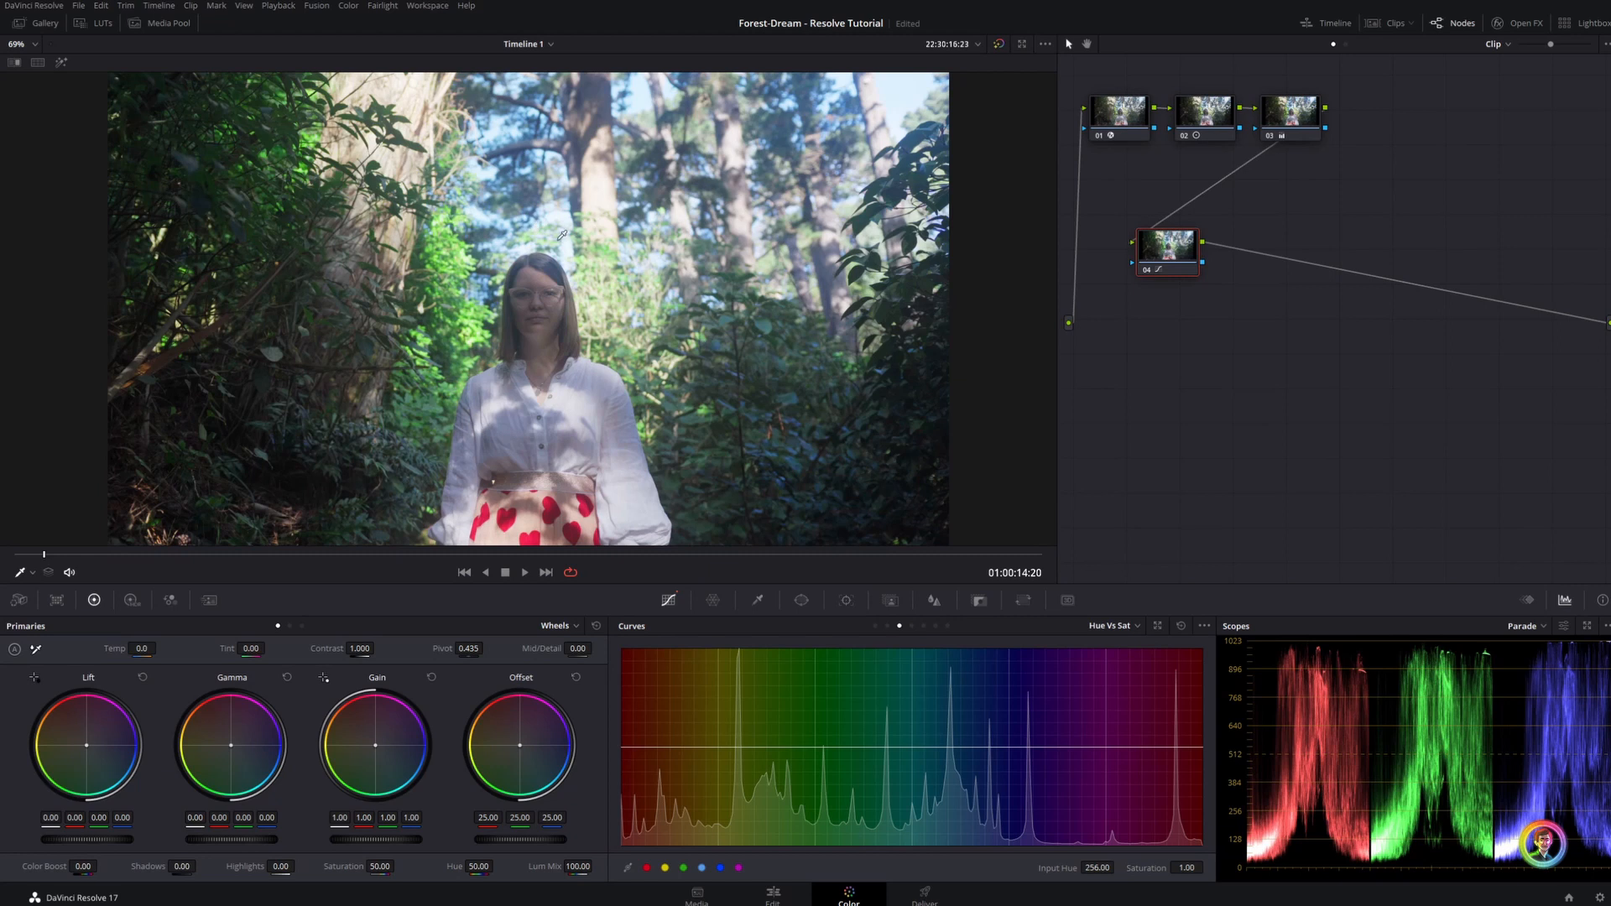
left_click(702, 868)
left_click(720, 868)
left_click_drag(1009, 747, 995, 804)
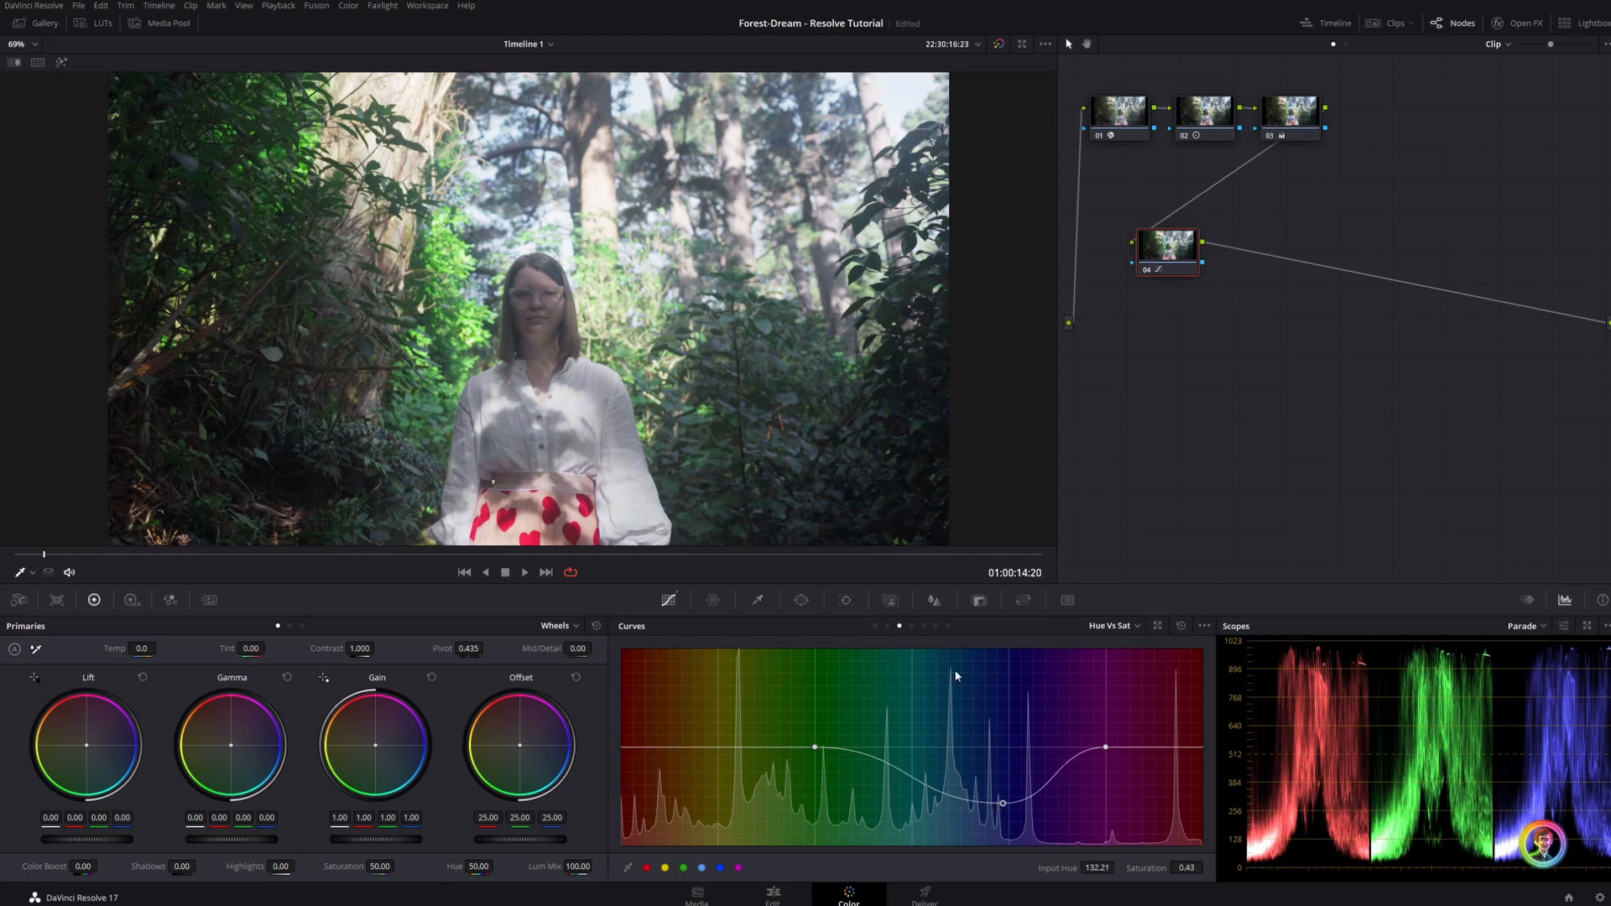
Add another serial node after the curves node and give it a circular power window
key("alt+s")
scroll(747, 285, "up", 4)
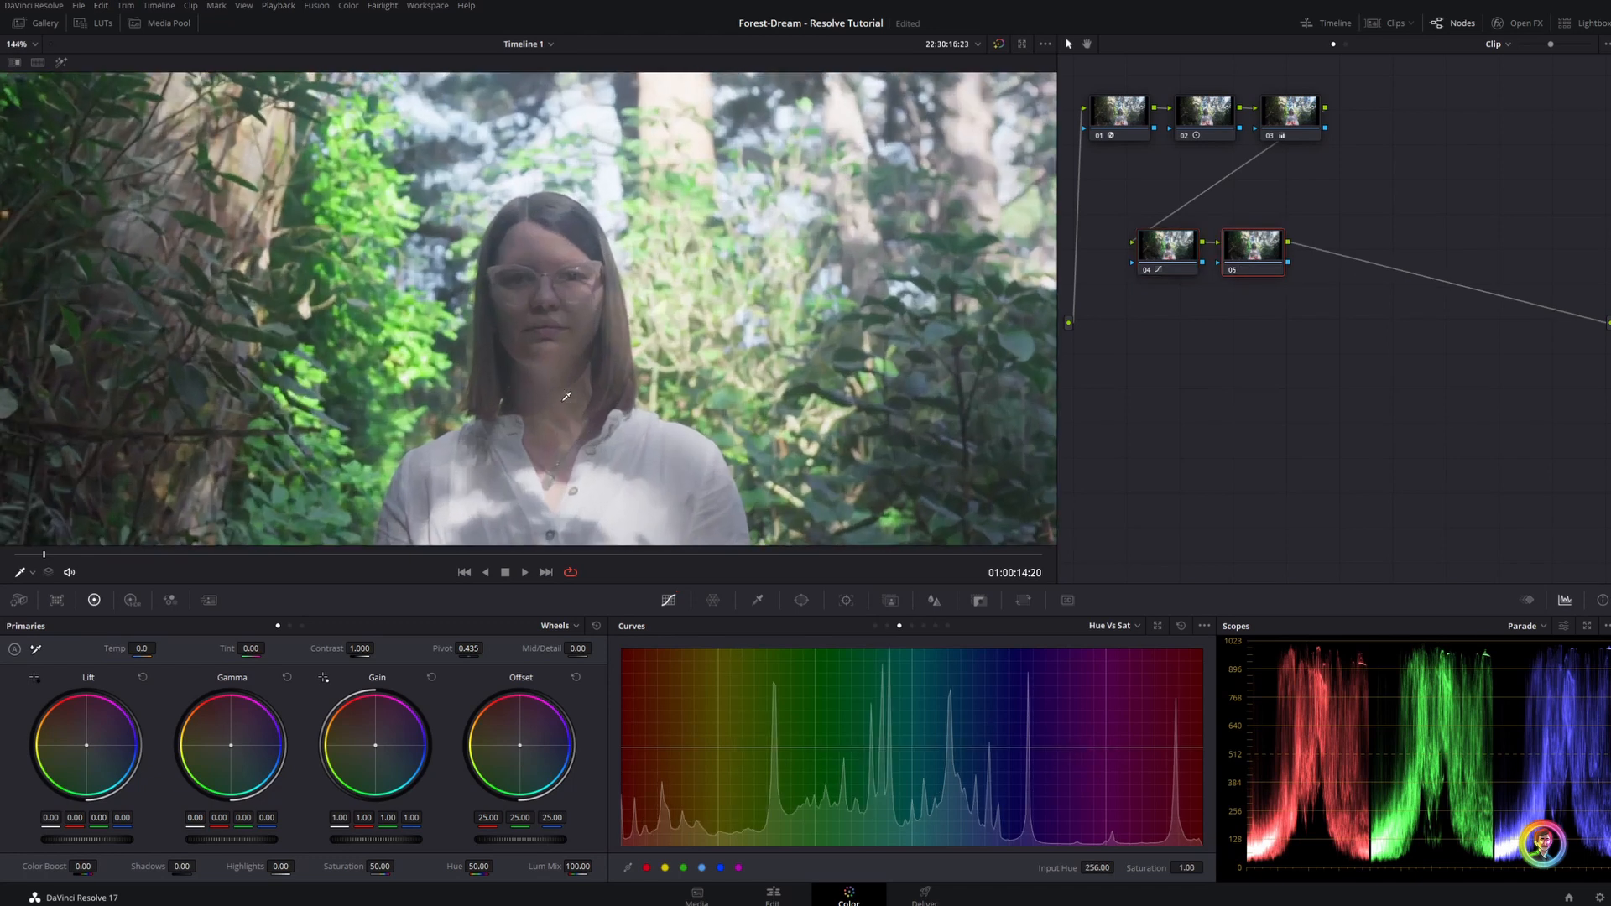
left_click(802, 600)
left_click(637, 716)
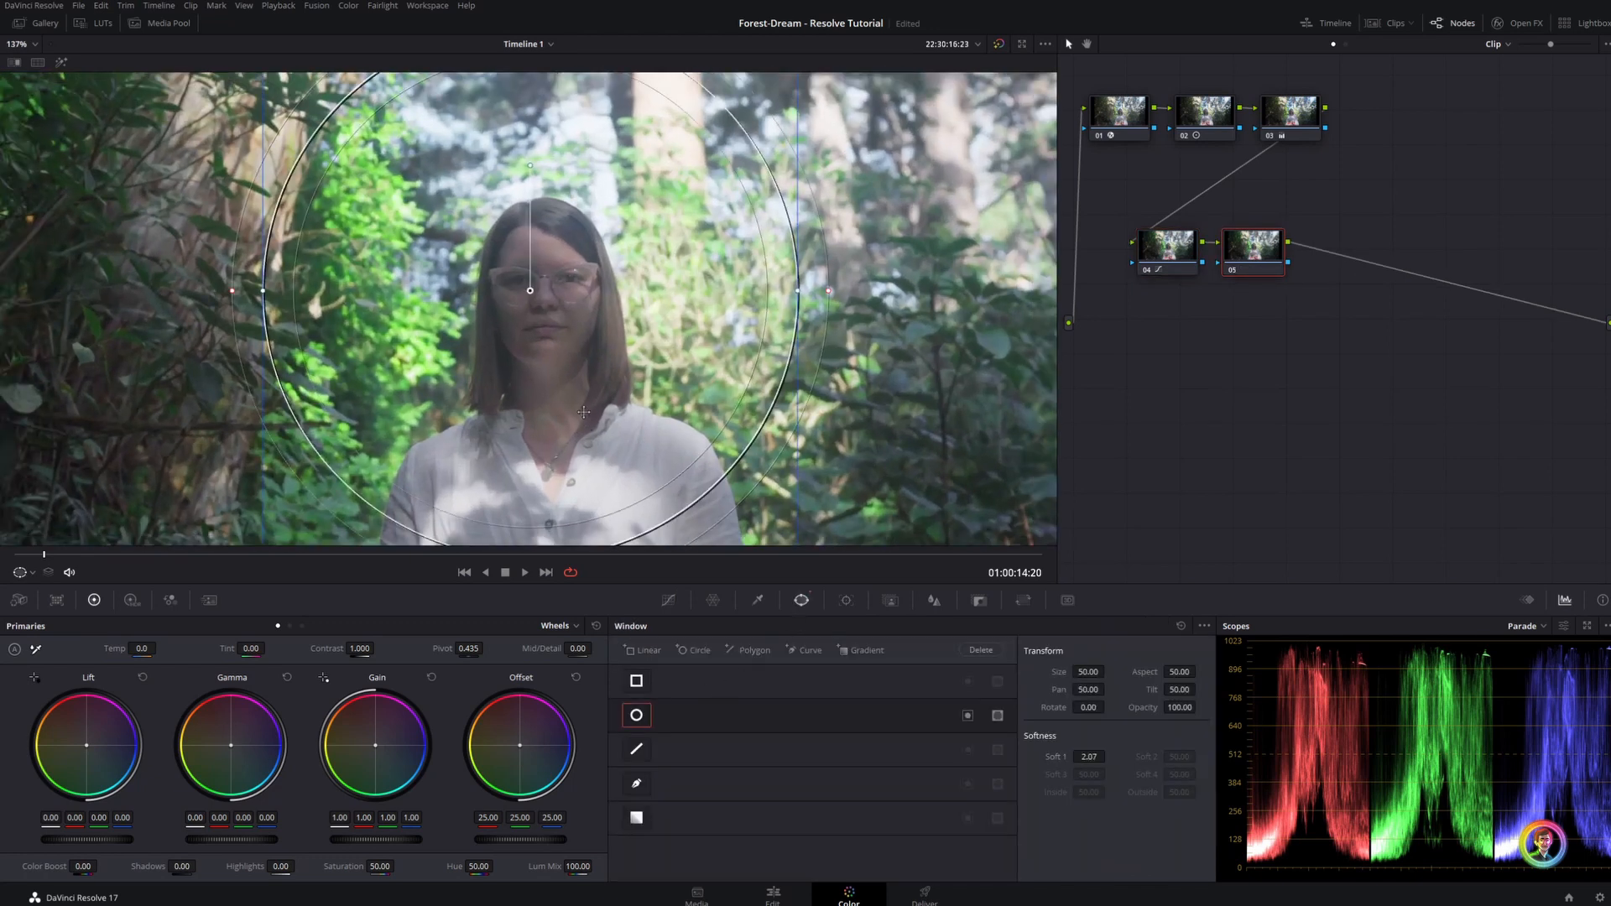
Fit the circular window around the woman's face with size 12.28, aspect 35.13, pan 50.21, tilt 49.76 and softness 16.10
left_click_drag(1089, 672, 1049, 672)
left_click_drag(1180, 672, 1154, 672)
left_click_drag(1085, 756, 1110, 757)
left_click_drag(1088, 672, 1062, 672)
left_click_drag(531, 291, 549, 324)
left_click_drag(593, 323, 601, 323)
left_click_drag(554, 409, 552, 419)
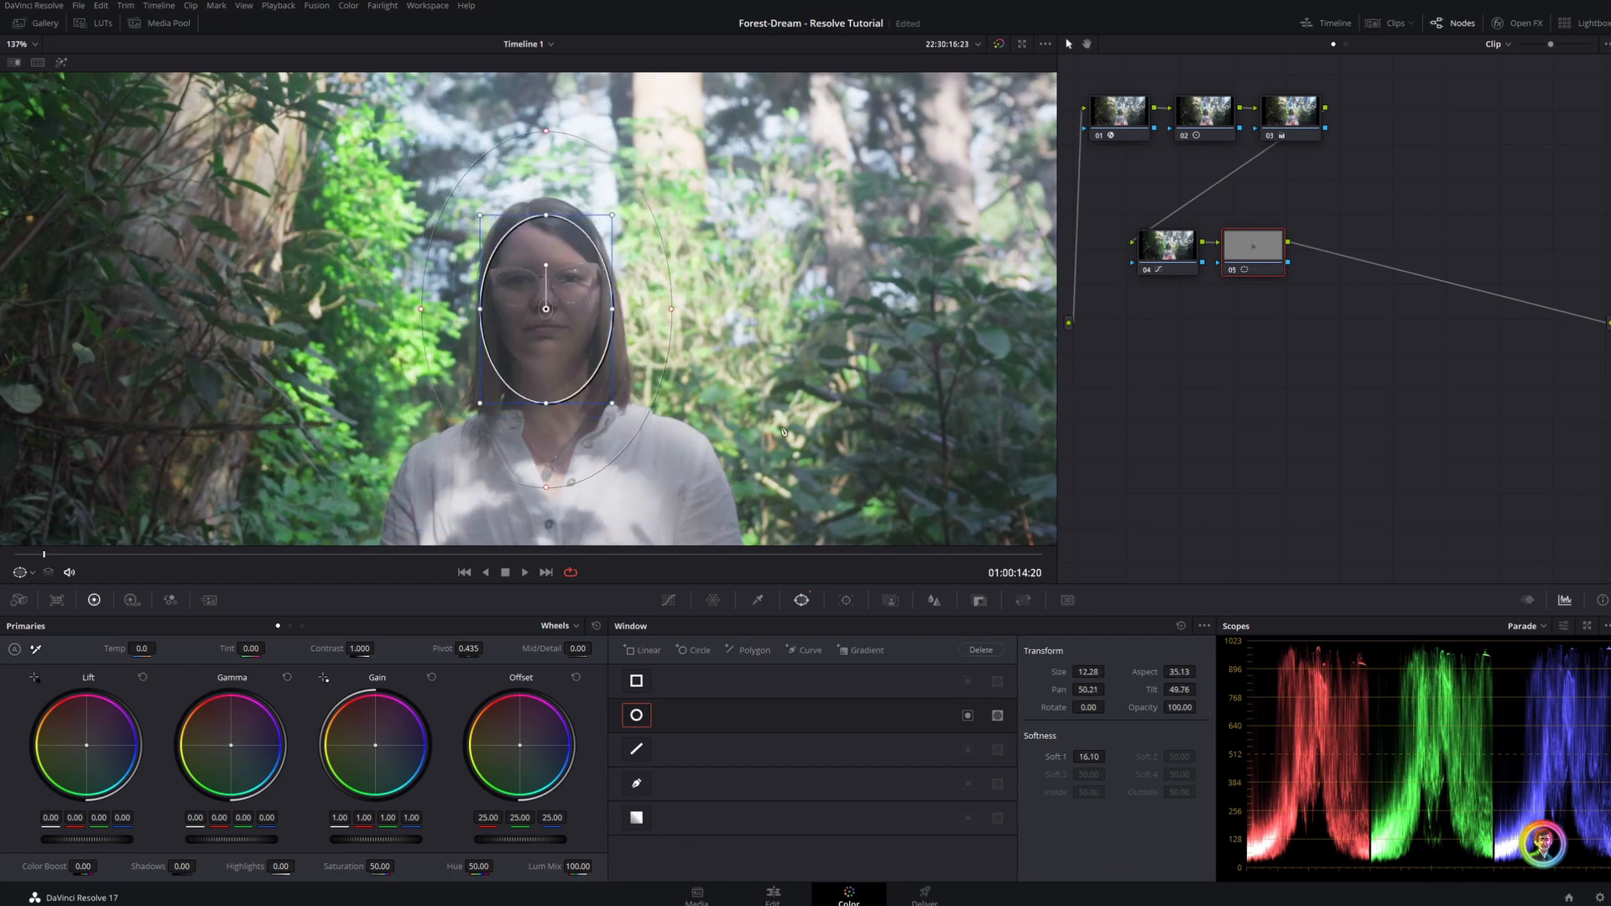
scroll(852, 465, "down", 4)
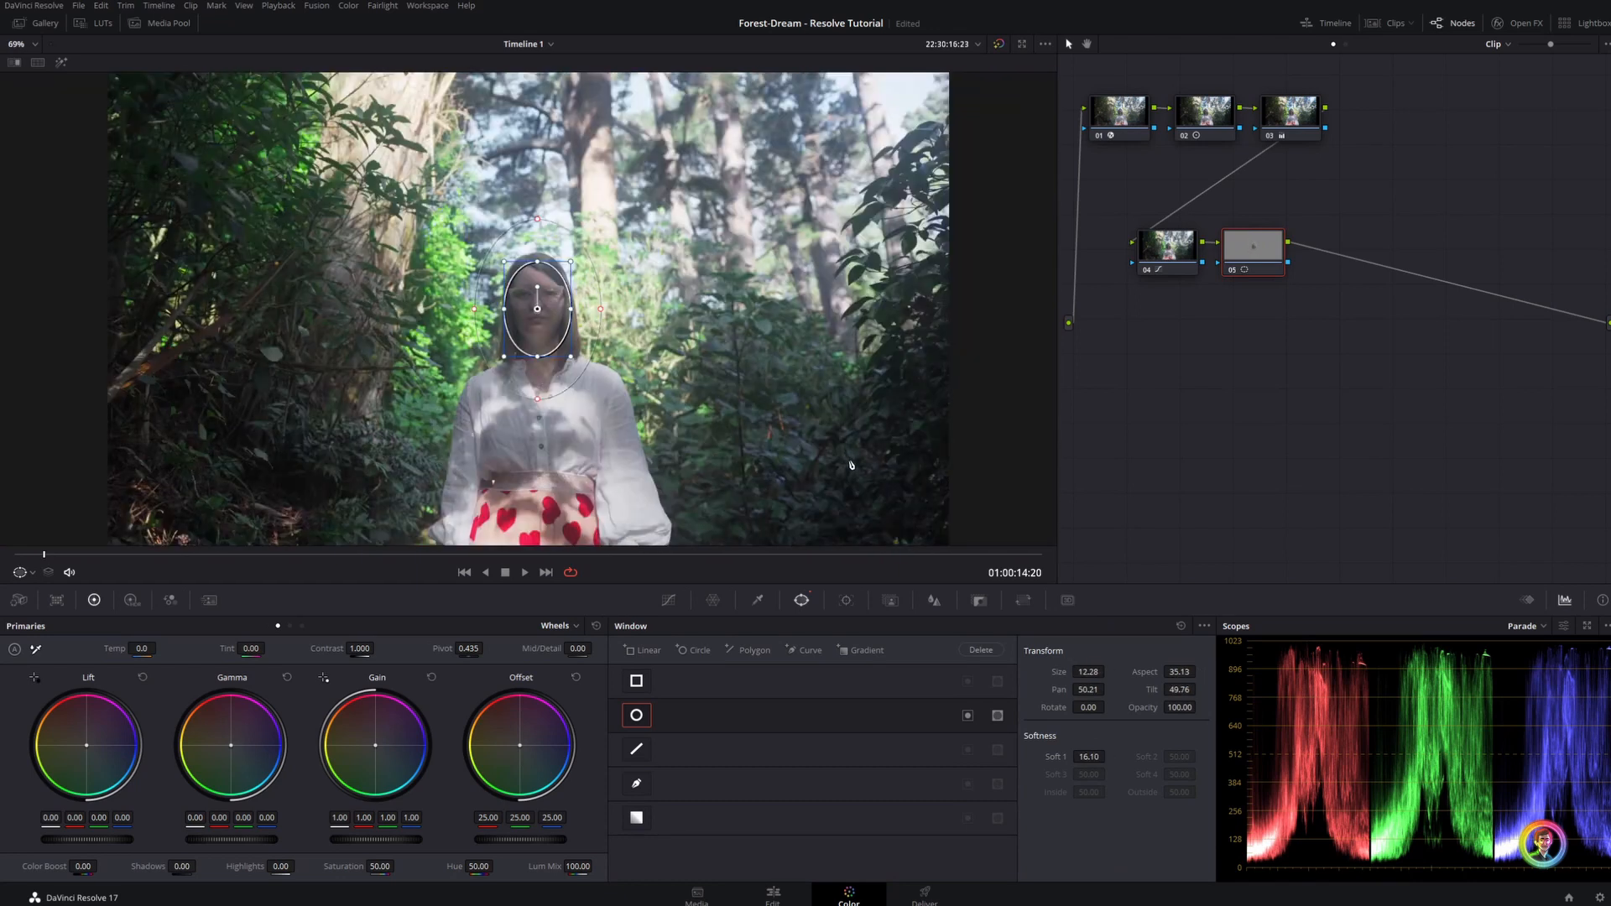
Set the face node's contrast to 1.322 and its pivot to 0.354
left_click(757, 600)
left_click_drag(360, 649, 400, 649)
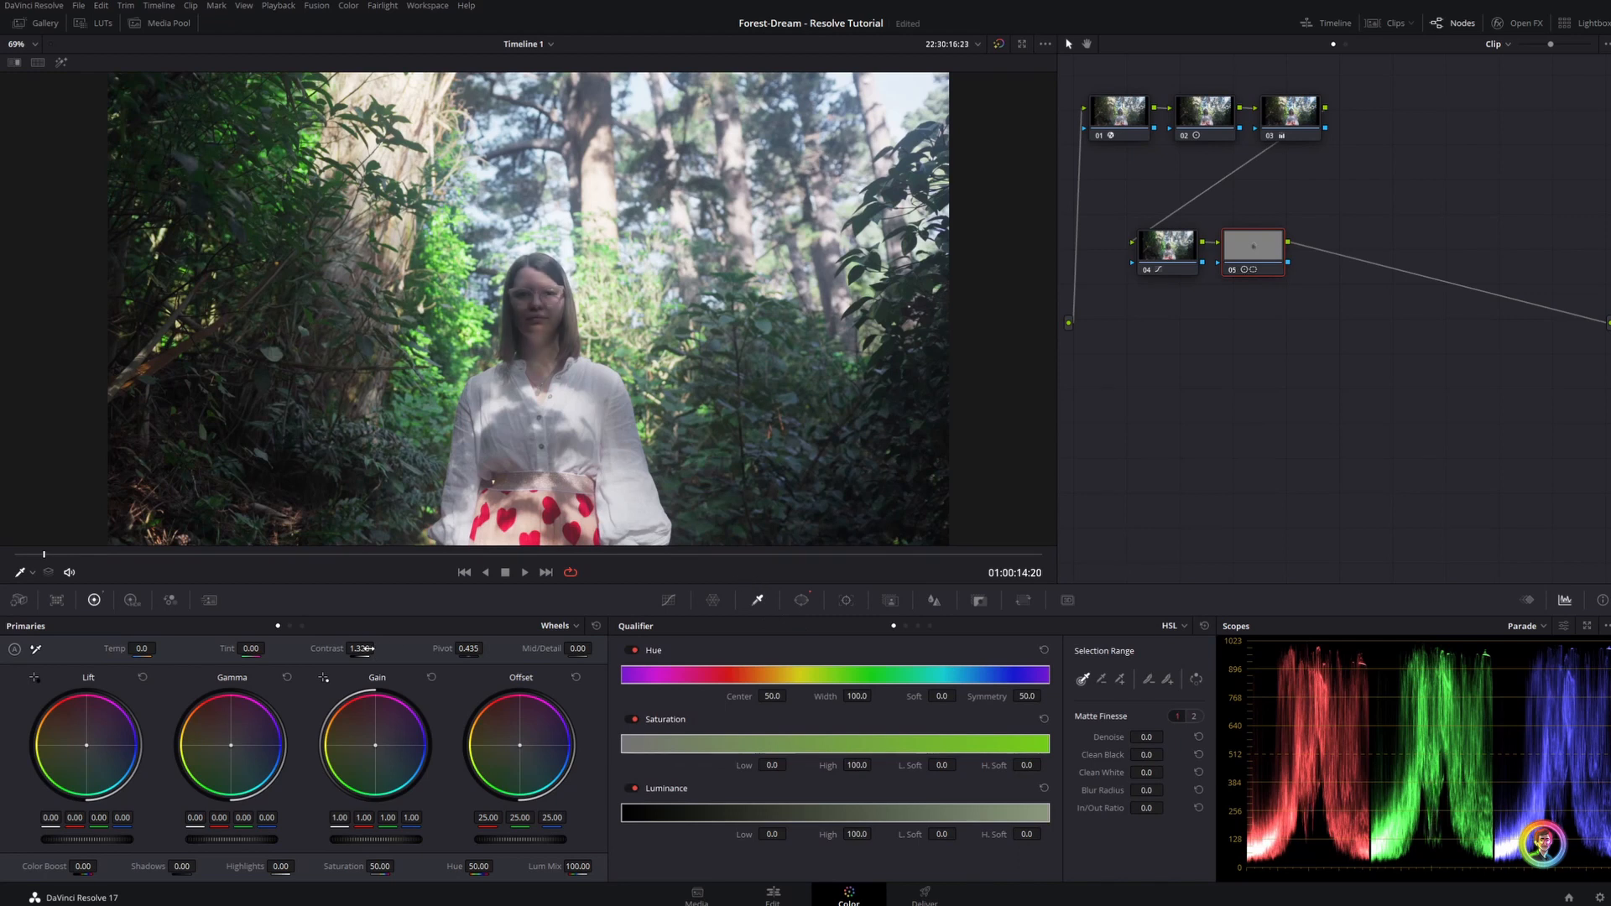
left_click_drag(469, 649, 423, 649)
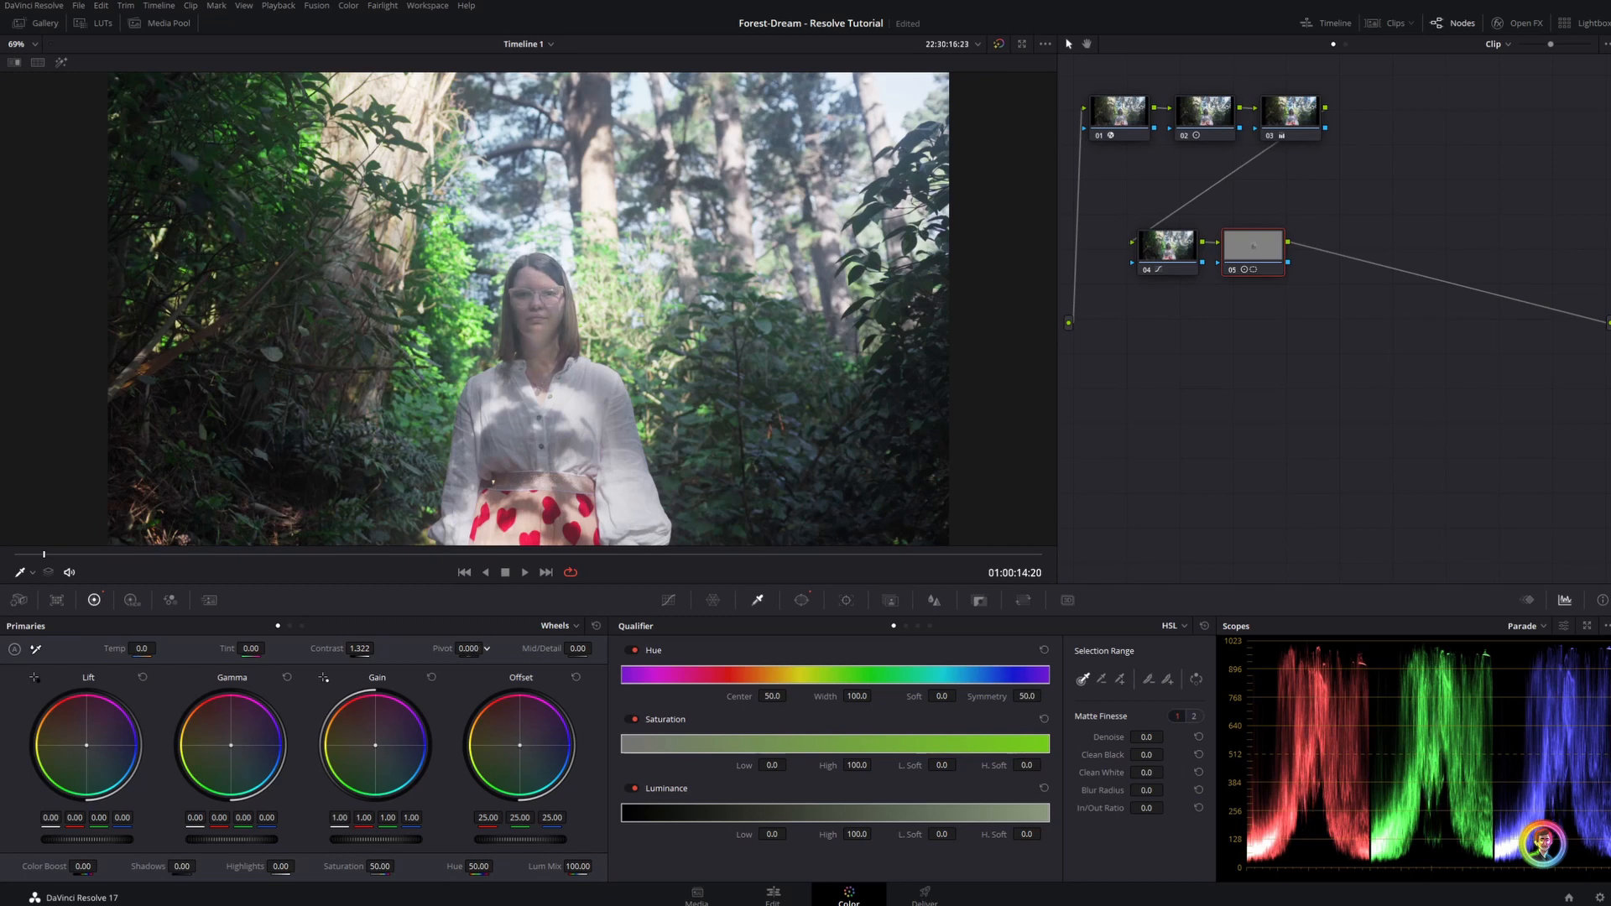
left_click_drag(469, 649, 506, 649)
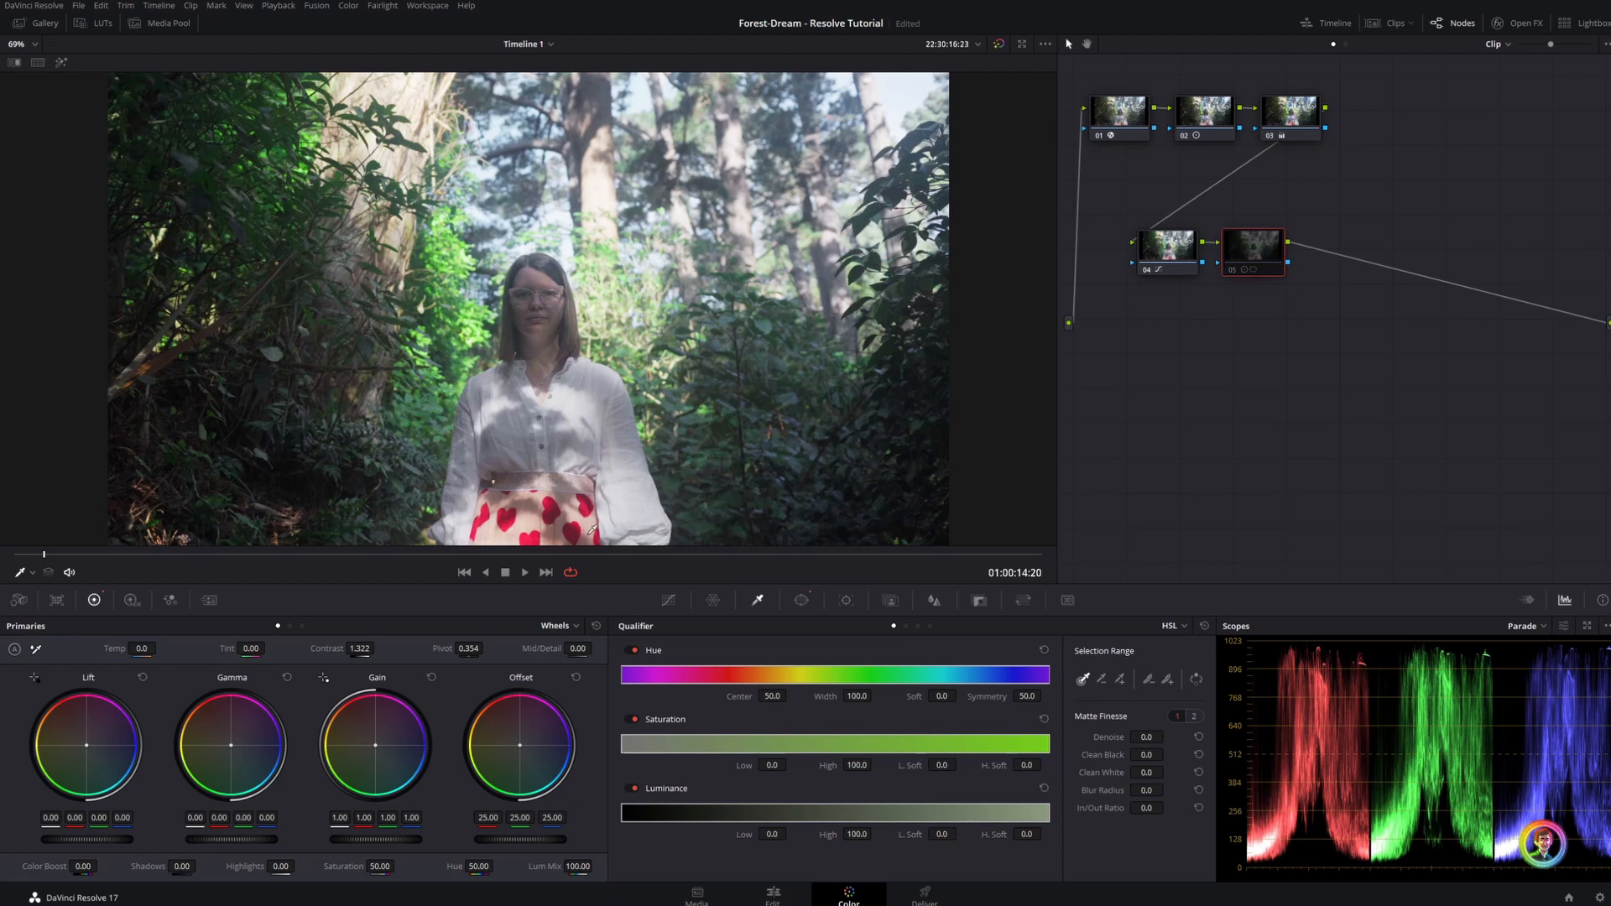
Set the face node's gain to 1.23 and gamma to -0.02, and compare the image with the node bypassed
left_click_drag(384, 838, 410, 839)
left_click_drag(242, 840, 238, 840)
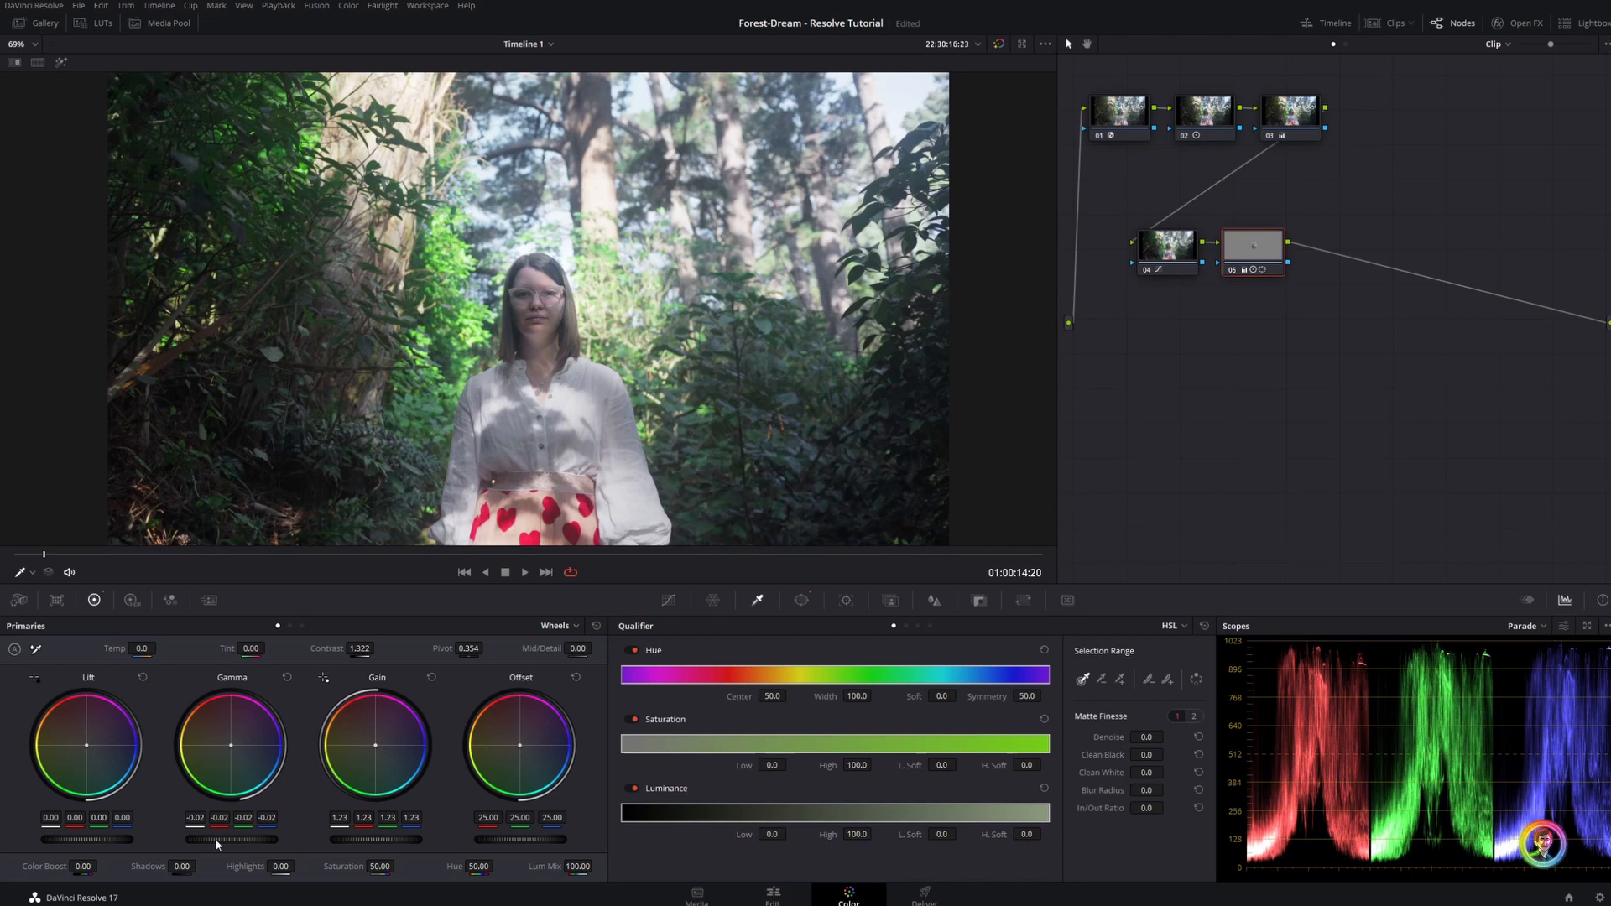
key("ctrl+d")
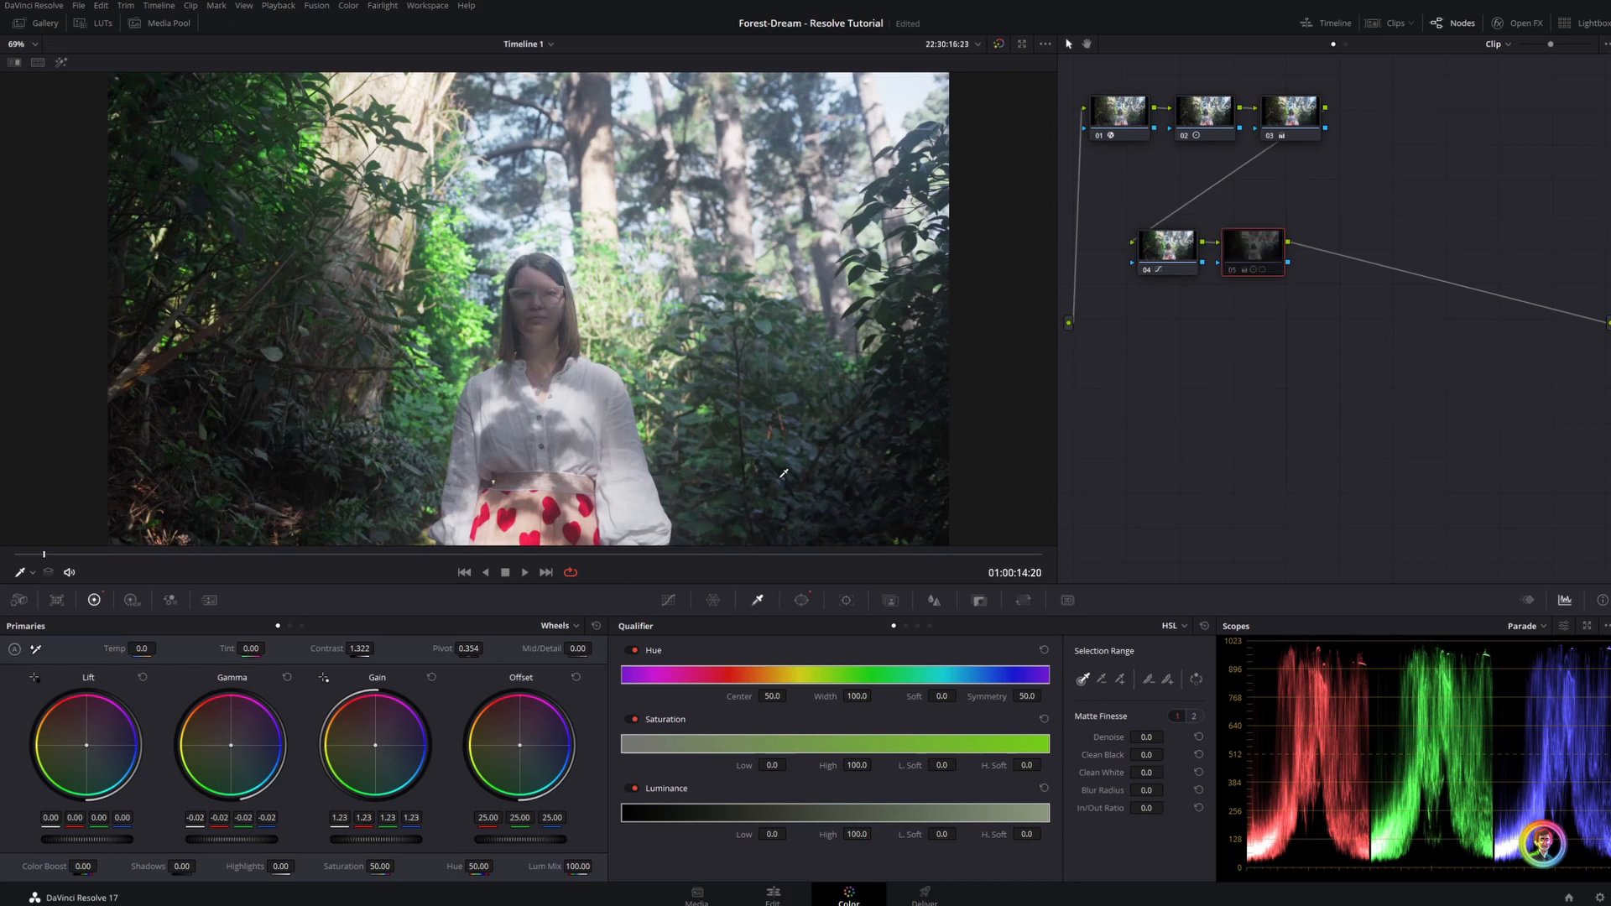
key("ctrl+d")
Shift all existing nodes away from the source input and insert a new serial node before the first one
scroll(784, 474, "up", 10)
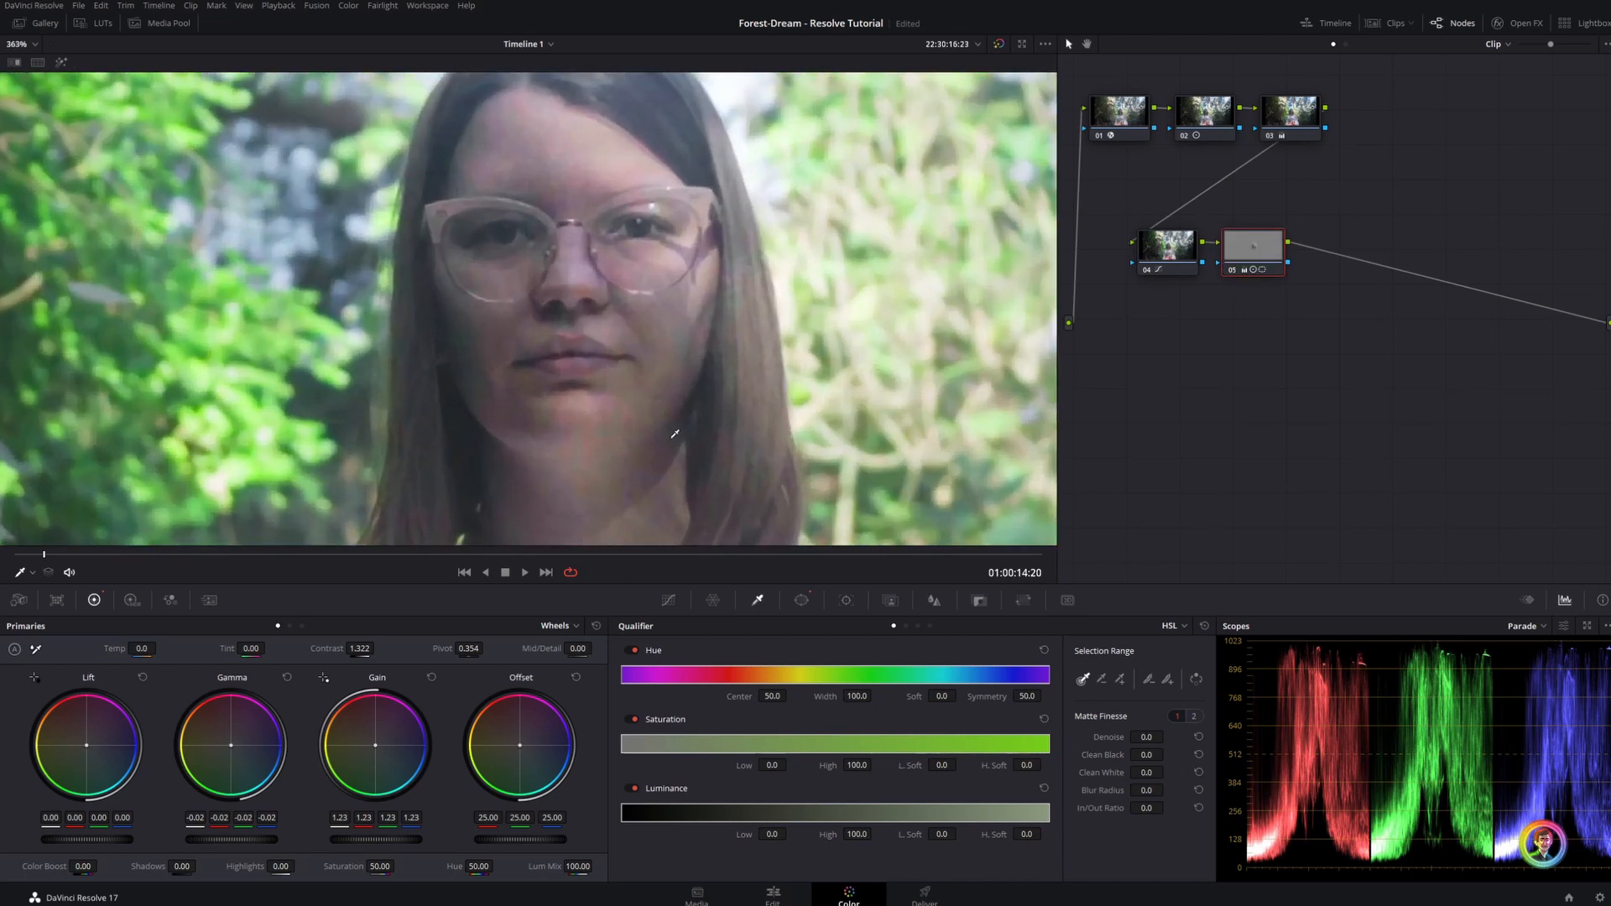
scroll(675, 434, "up", 2)
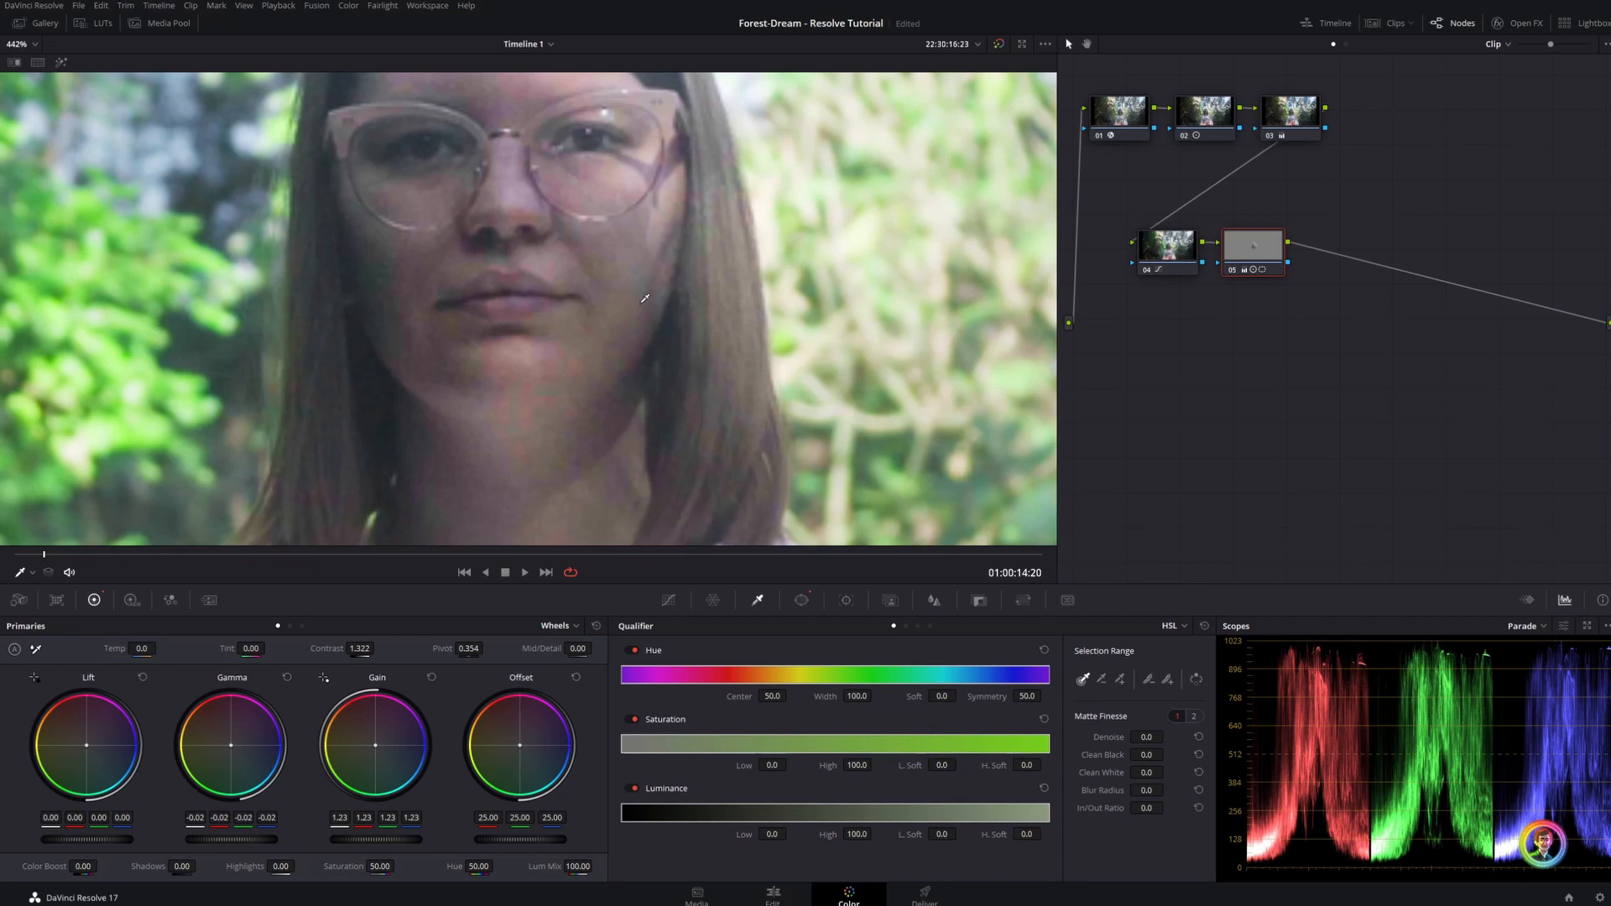
left_click_drag(1374, 361, 1089, 132)
left_click_drag(1122, 139, 1236, 215)
key("shift+s")
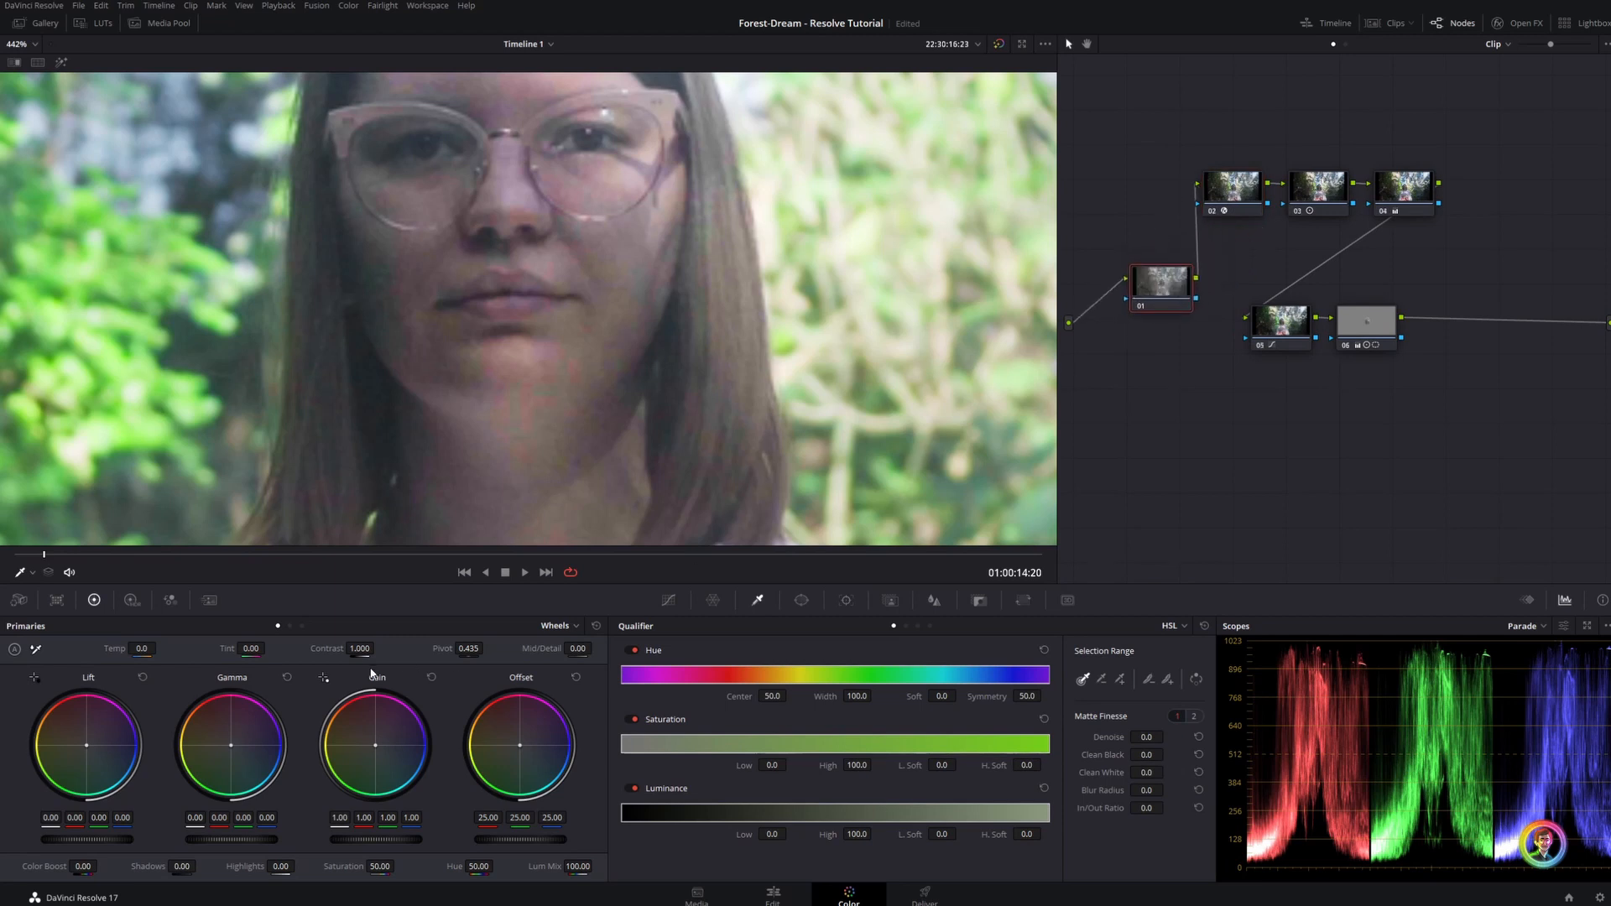
Apply temporal noise reduction to the first node with 2 frames, Better motion estimation, and luma and chroma thresholds of 16.2
left_click(210, 600)
left_click(90, 676)
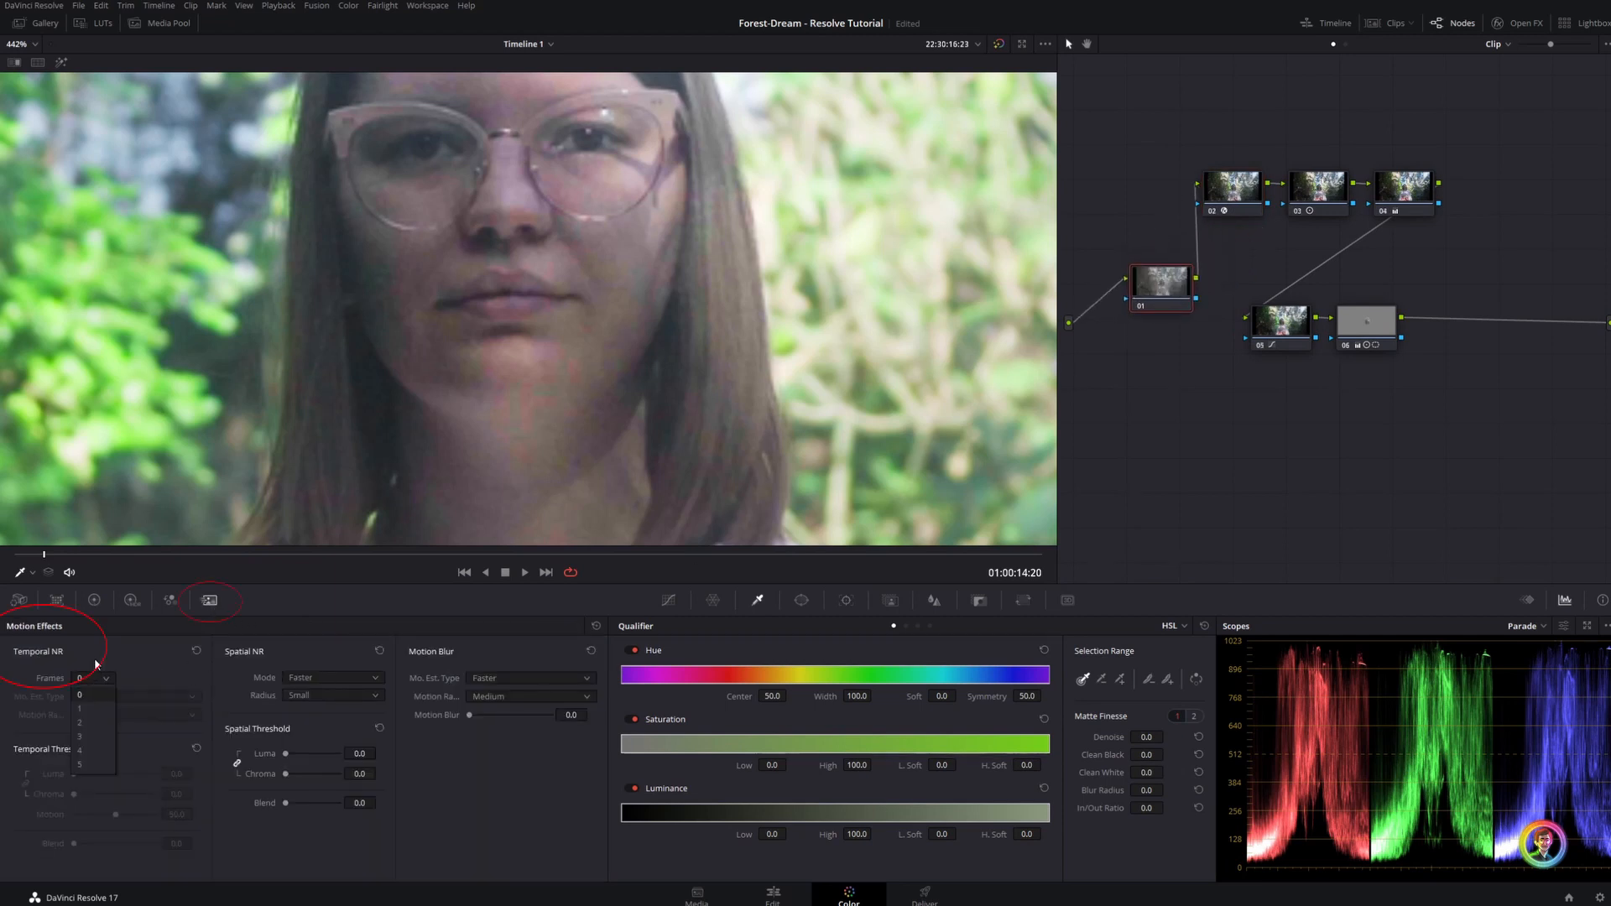
left_click(91, 720)
left_click(119, 698)
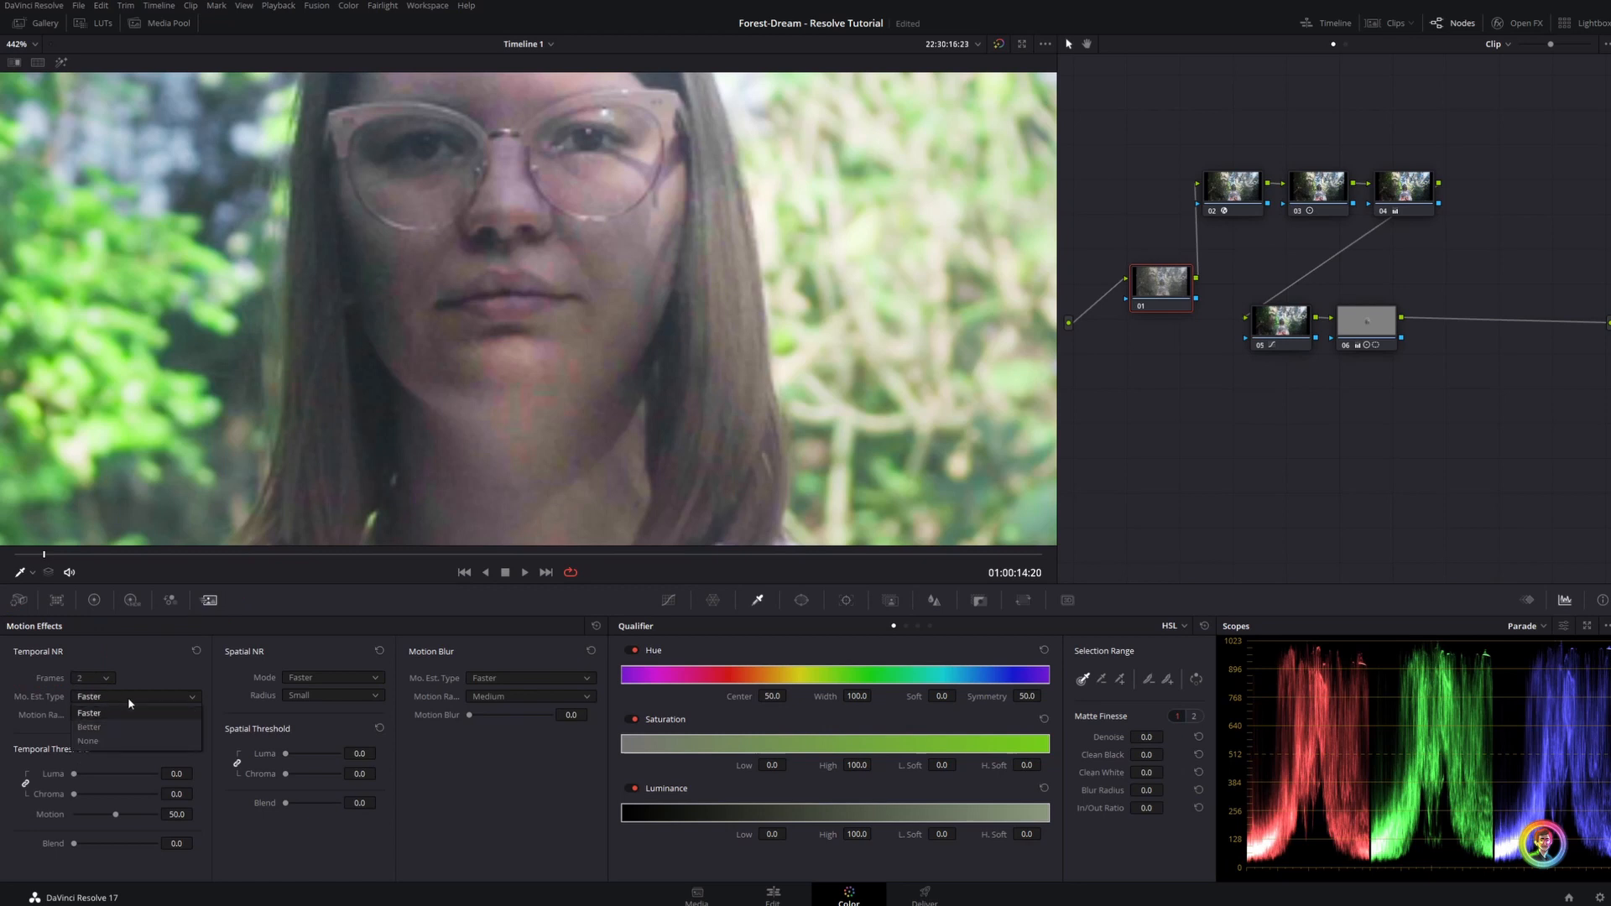
left_click(121, 724)
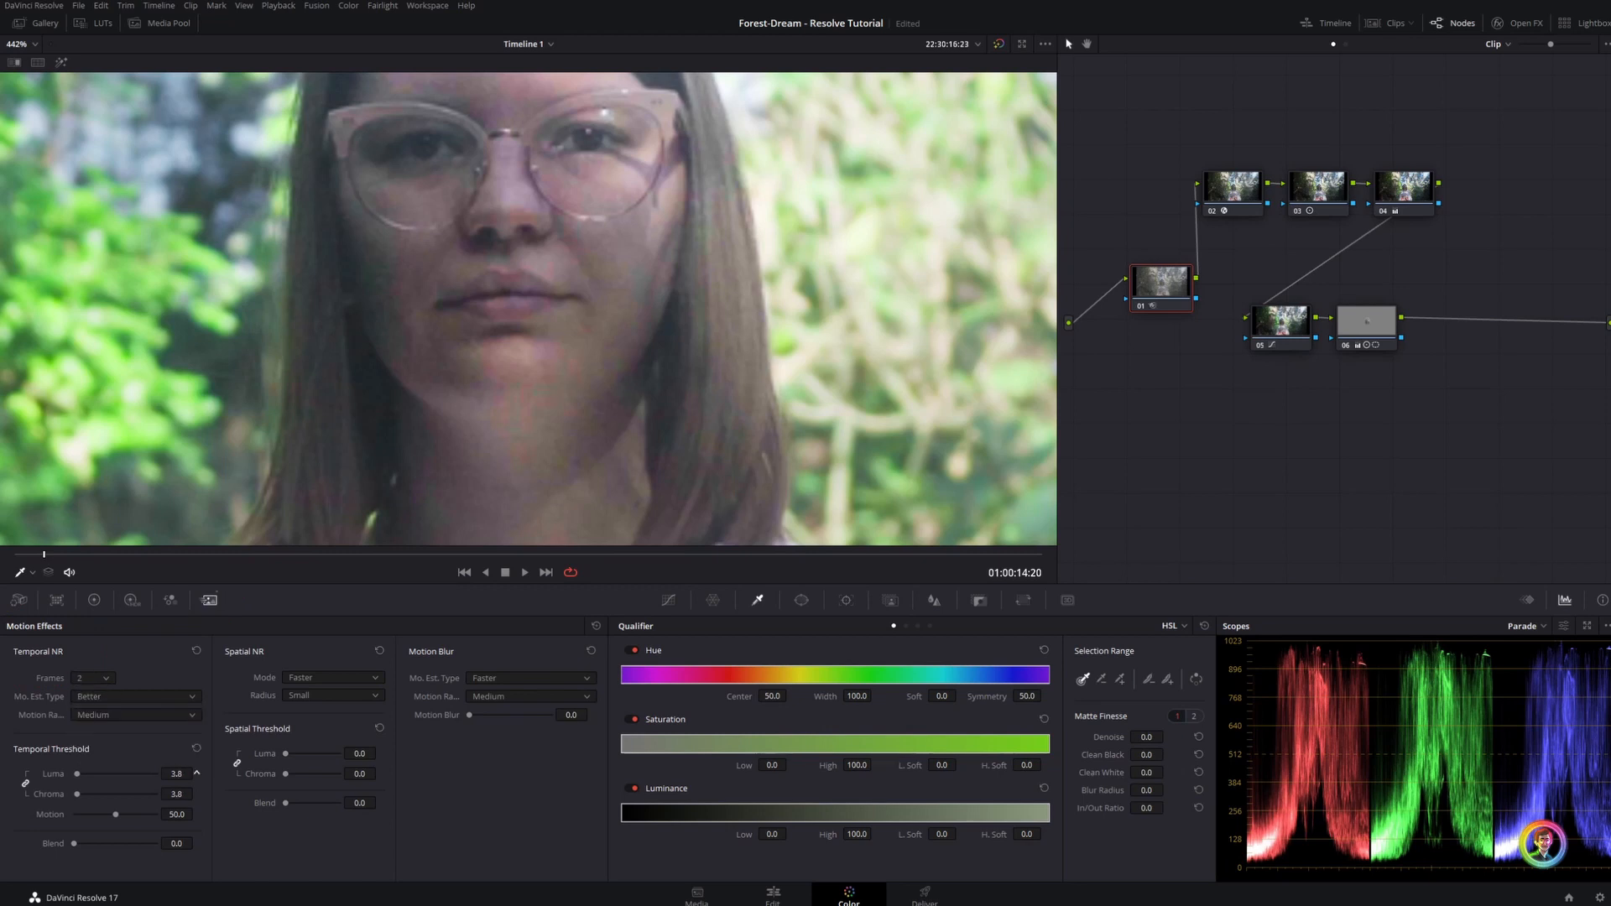
mouse_move(178, 774)
left_mouse_down()
mouse_move(196, 774)
mouse_move(164, 774)
left_mouse_up()
scroll(453, 495, "up", 3)
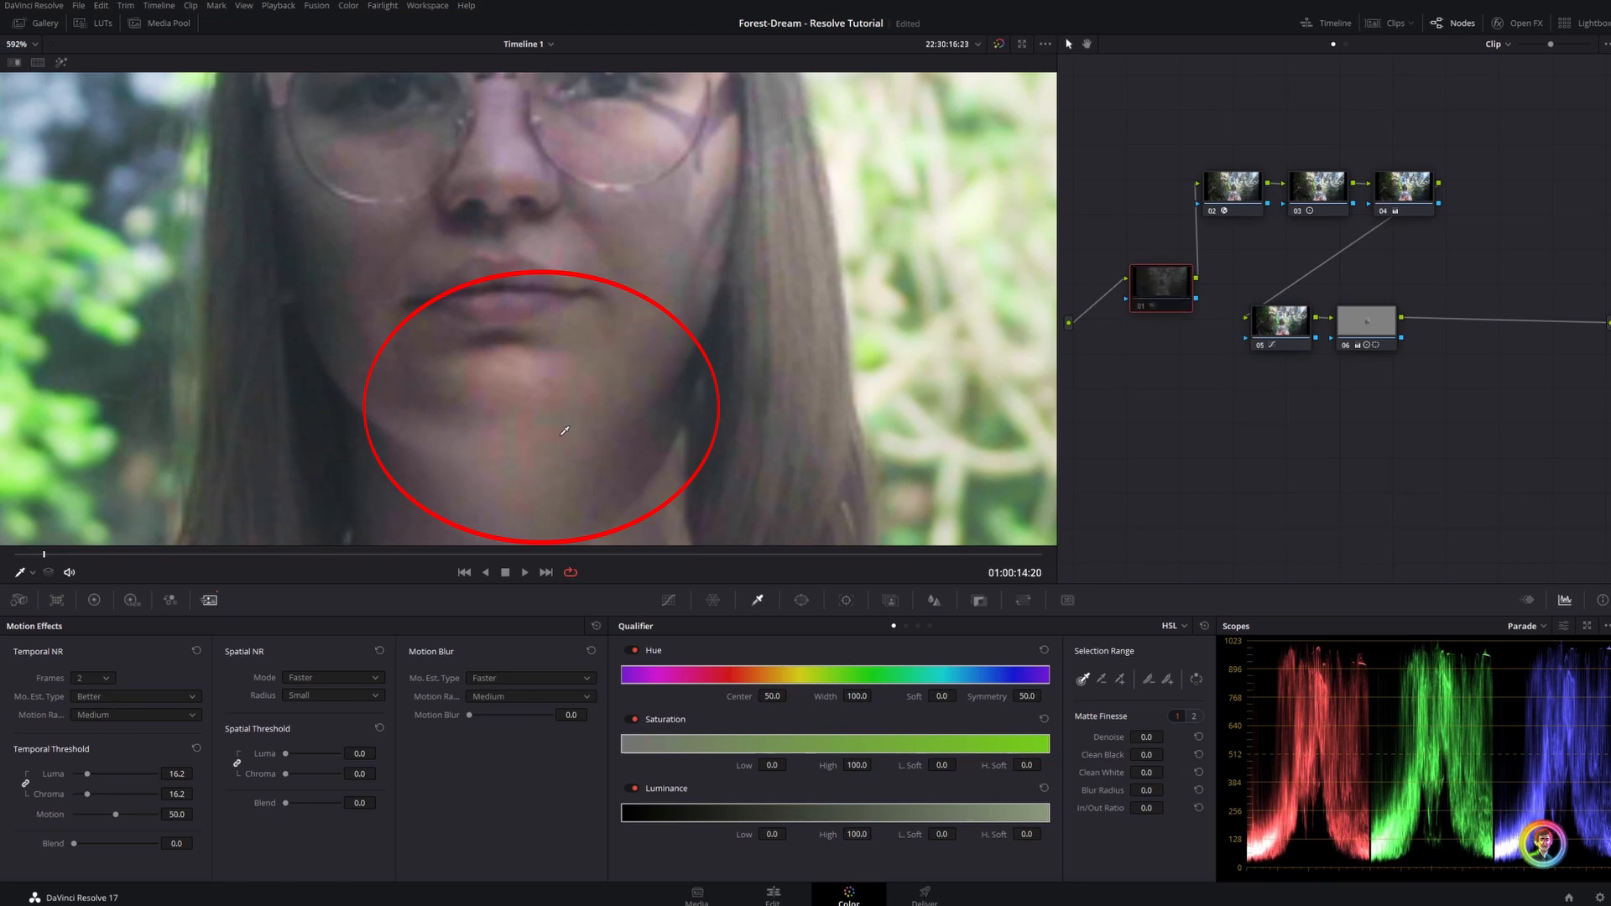
key("shift+z")
Add a serial node after the face node, place it in a row below, and apply the Radial Blur effect to it
left_click(1373, 334)
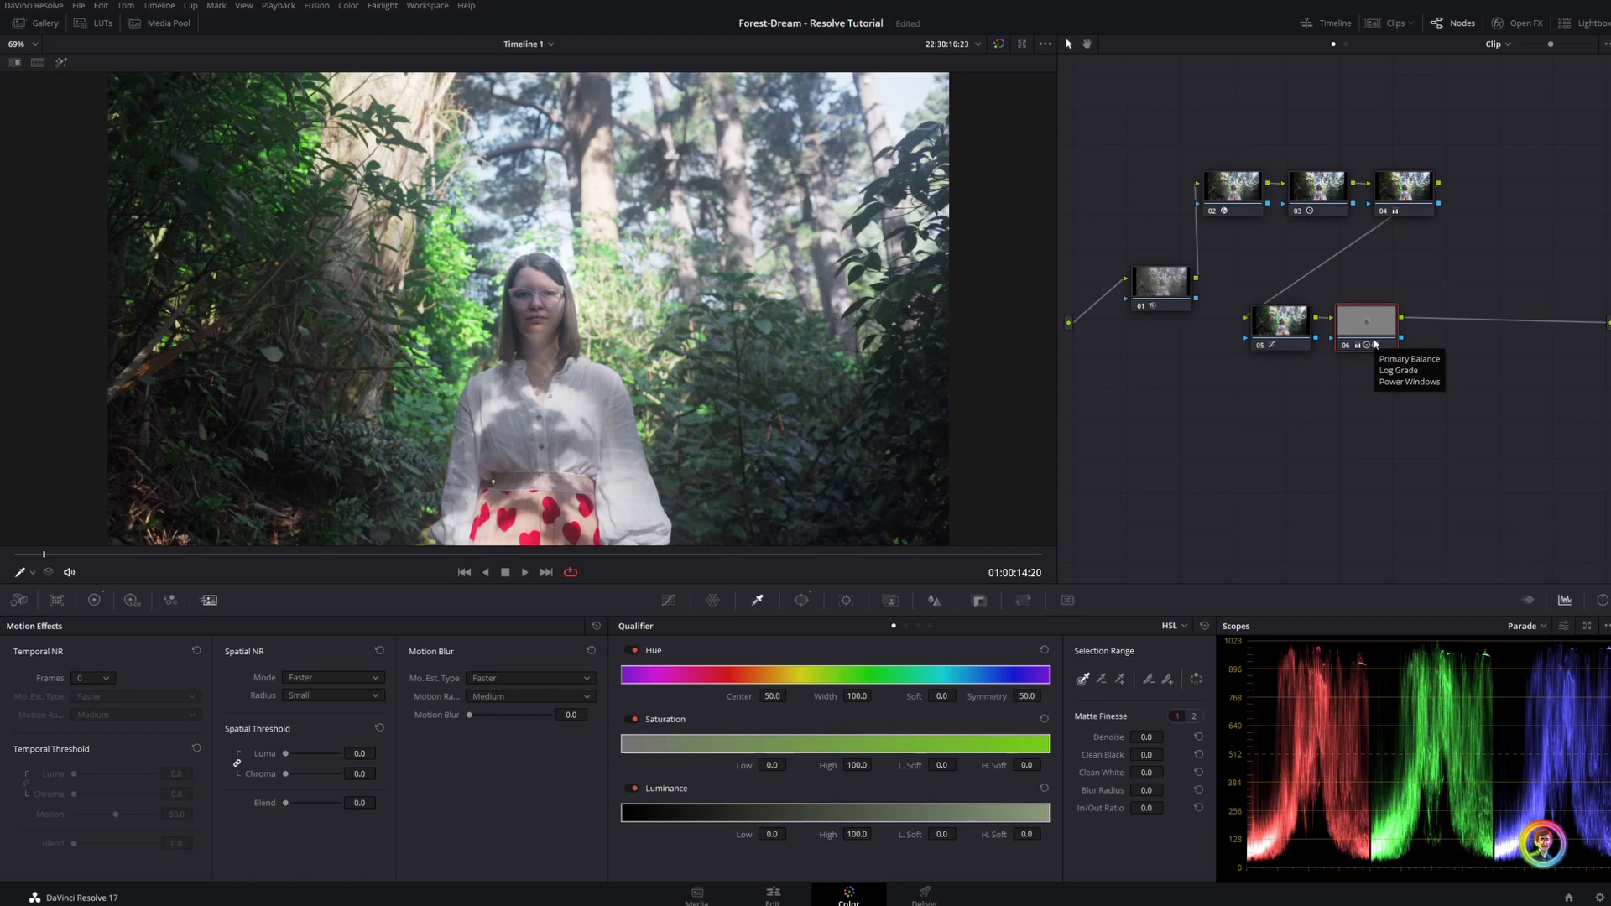
key("alt+s")
left_click_drag(1462, 330, 1204, 457)
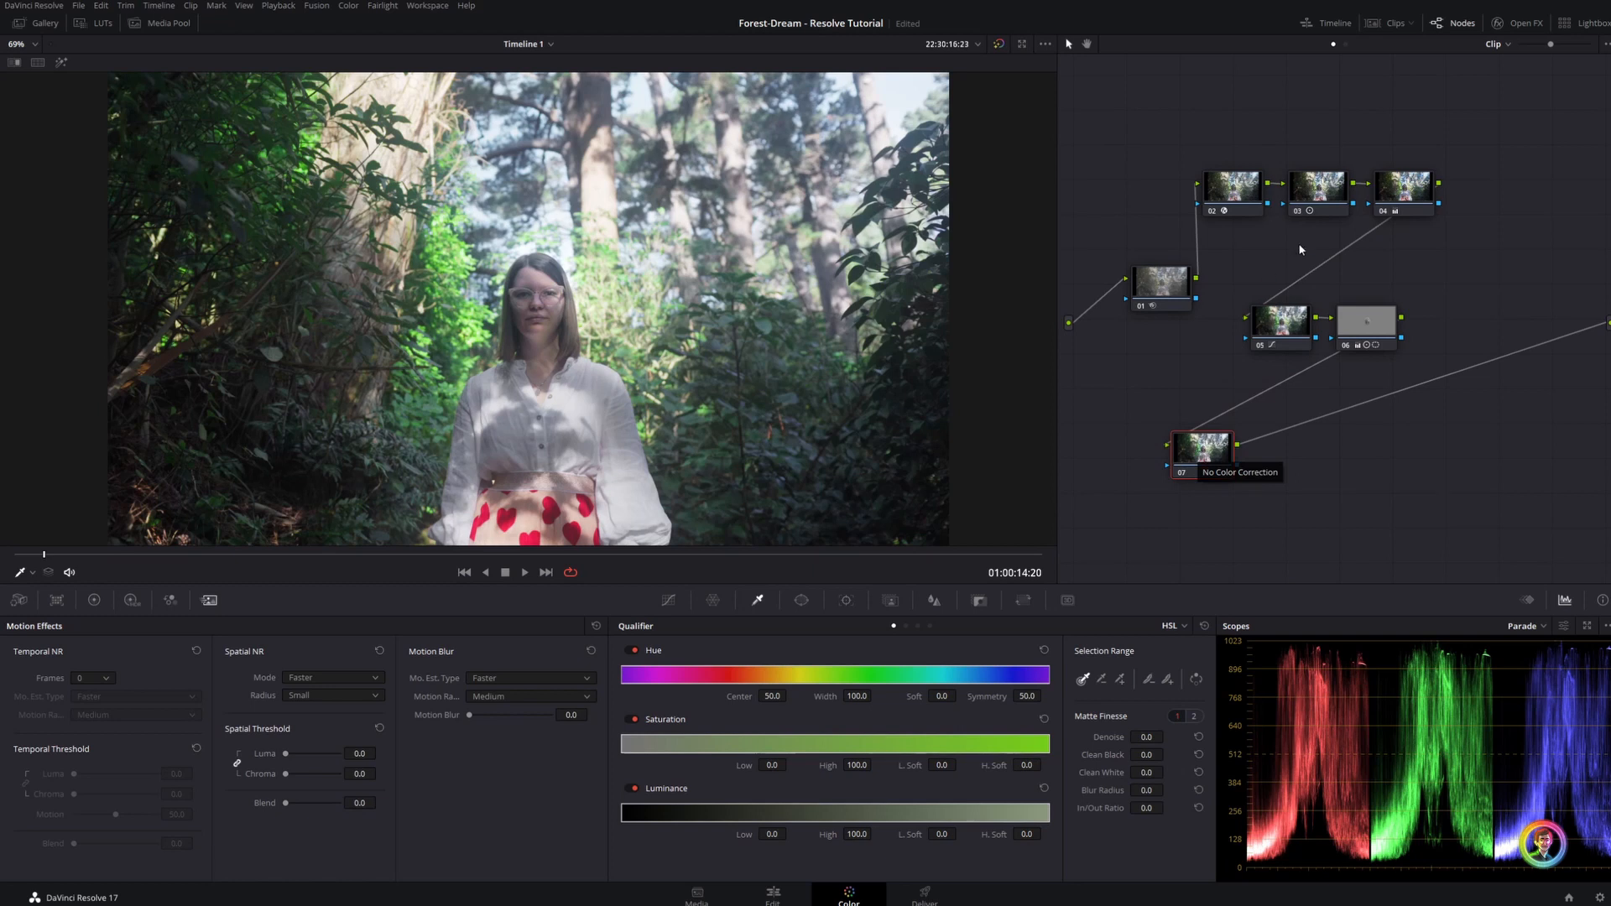
left_click(1508, 23)
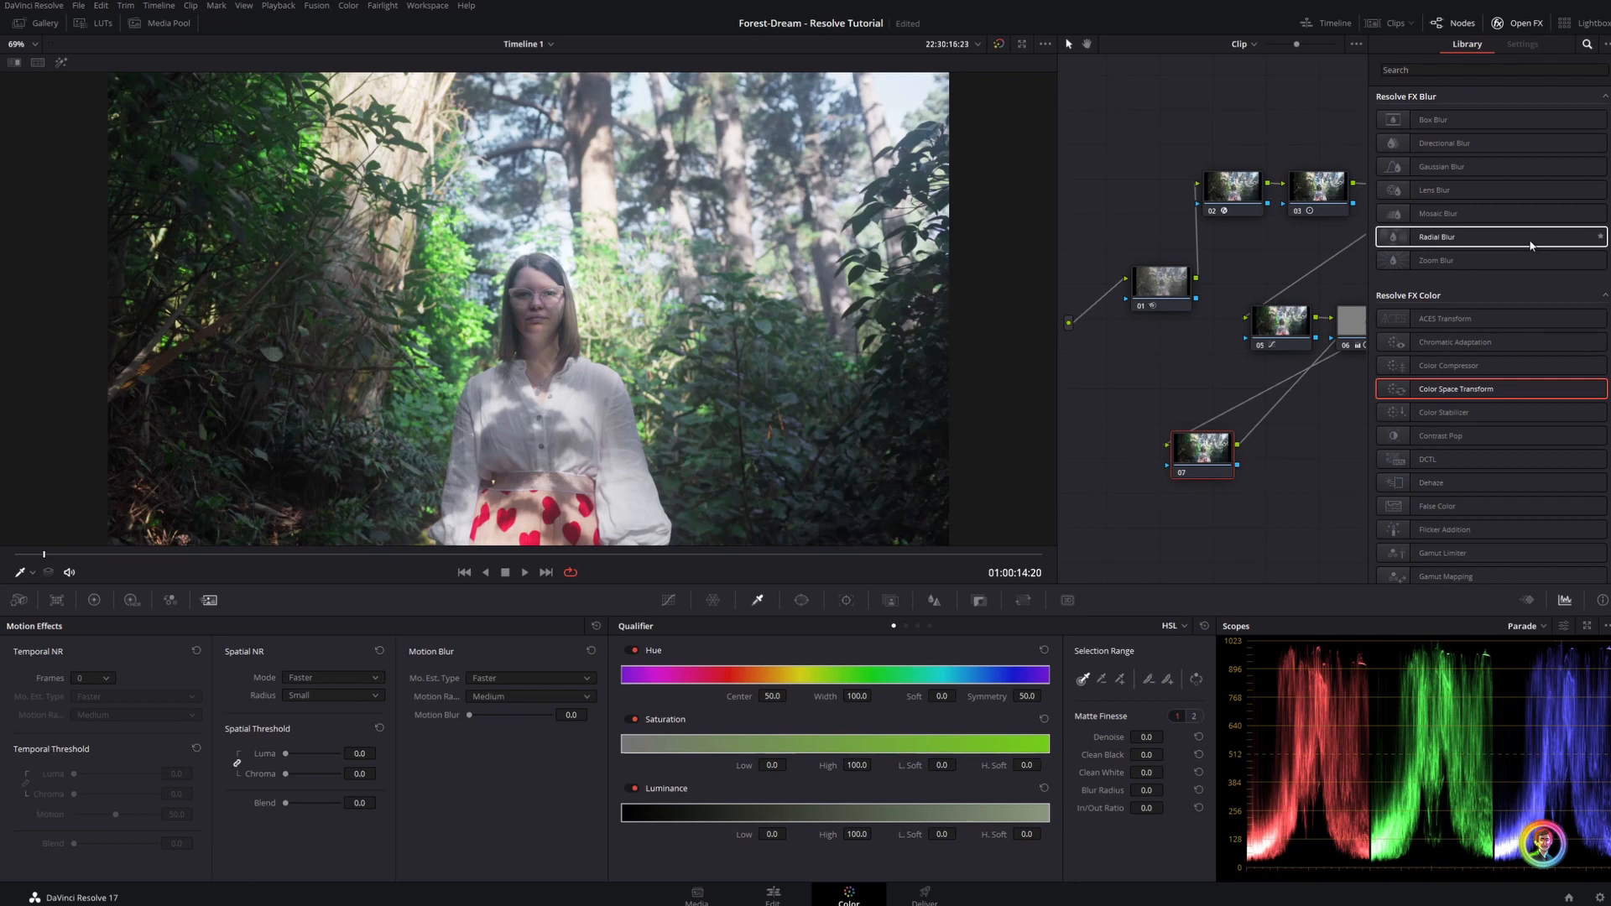
left_click_drag(1537, 242, 1211, 454)
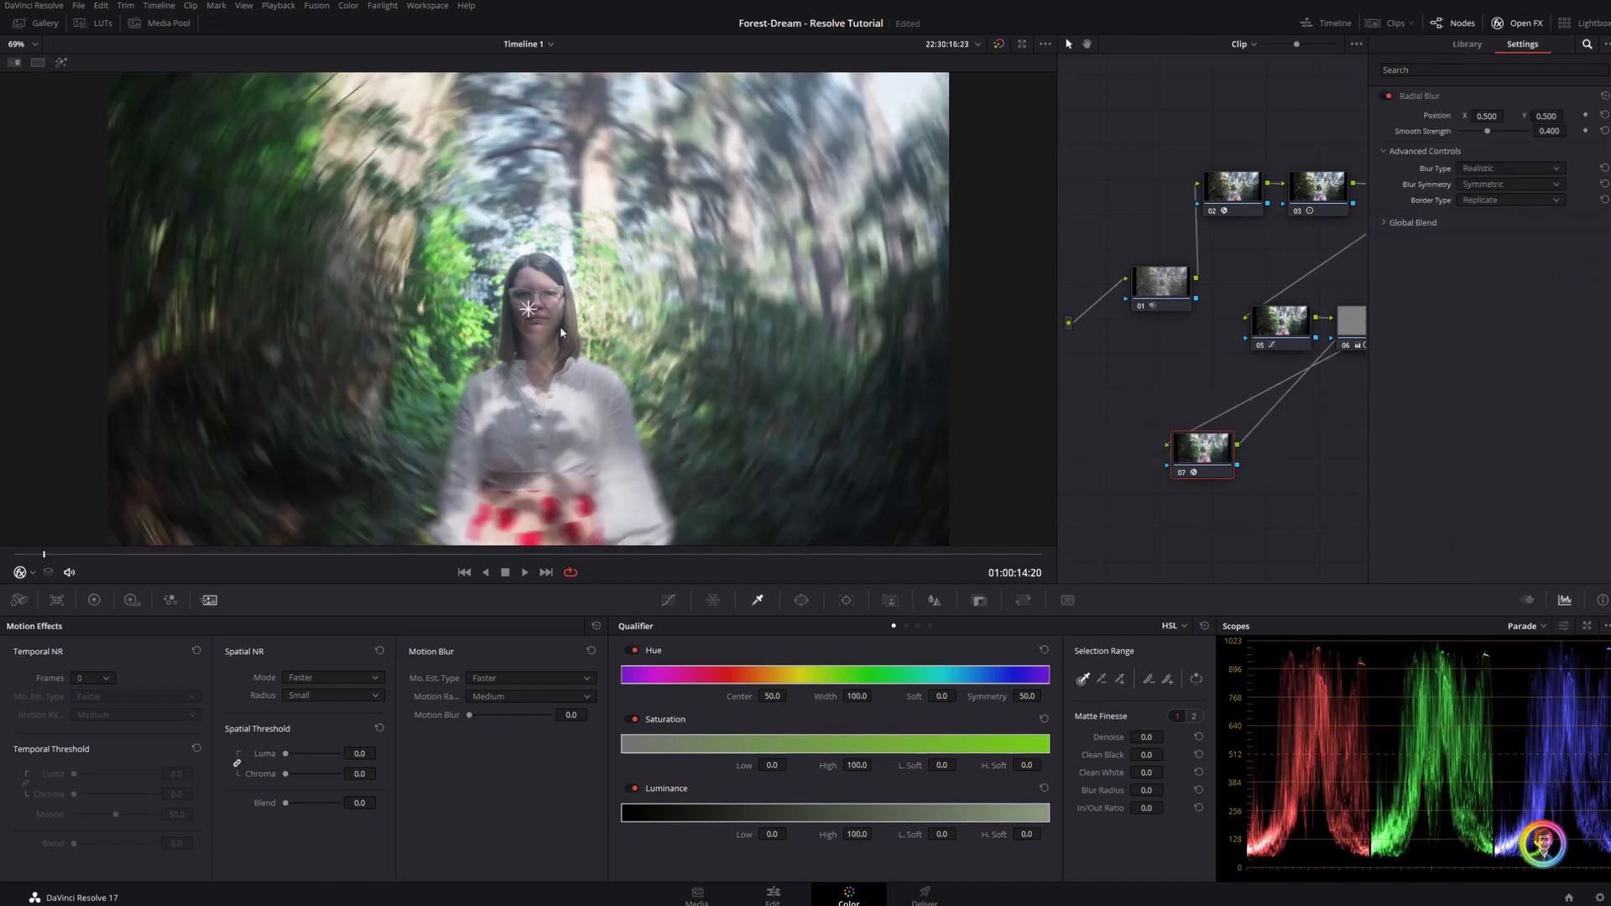
Center the radial blur on the woman's face at X 0.509, Y 0.512, and set its smooth strength to 0.305
left_click_drag(528, 309, 538, 298)
left_click_drag(1488, 132, 1500, 132)
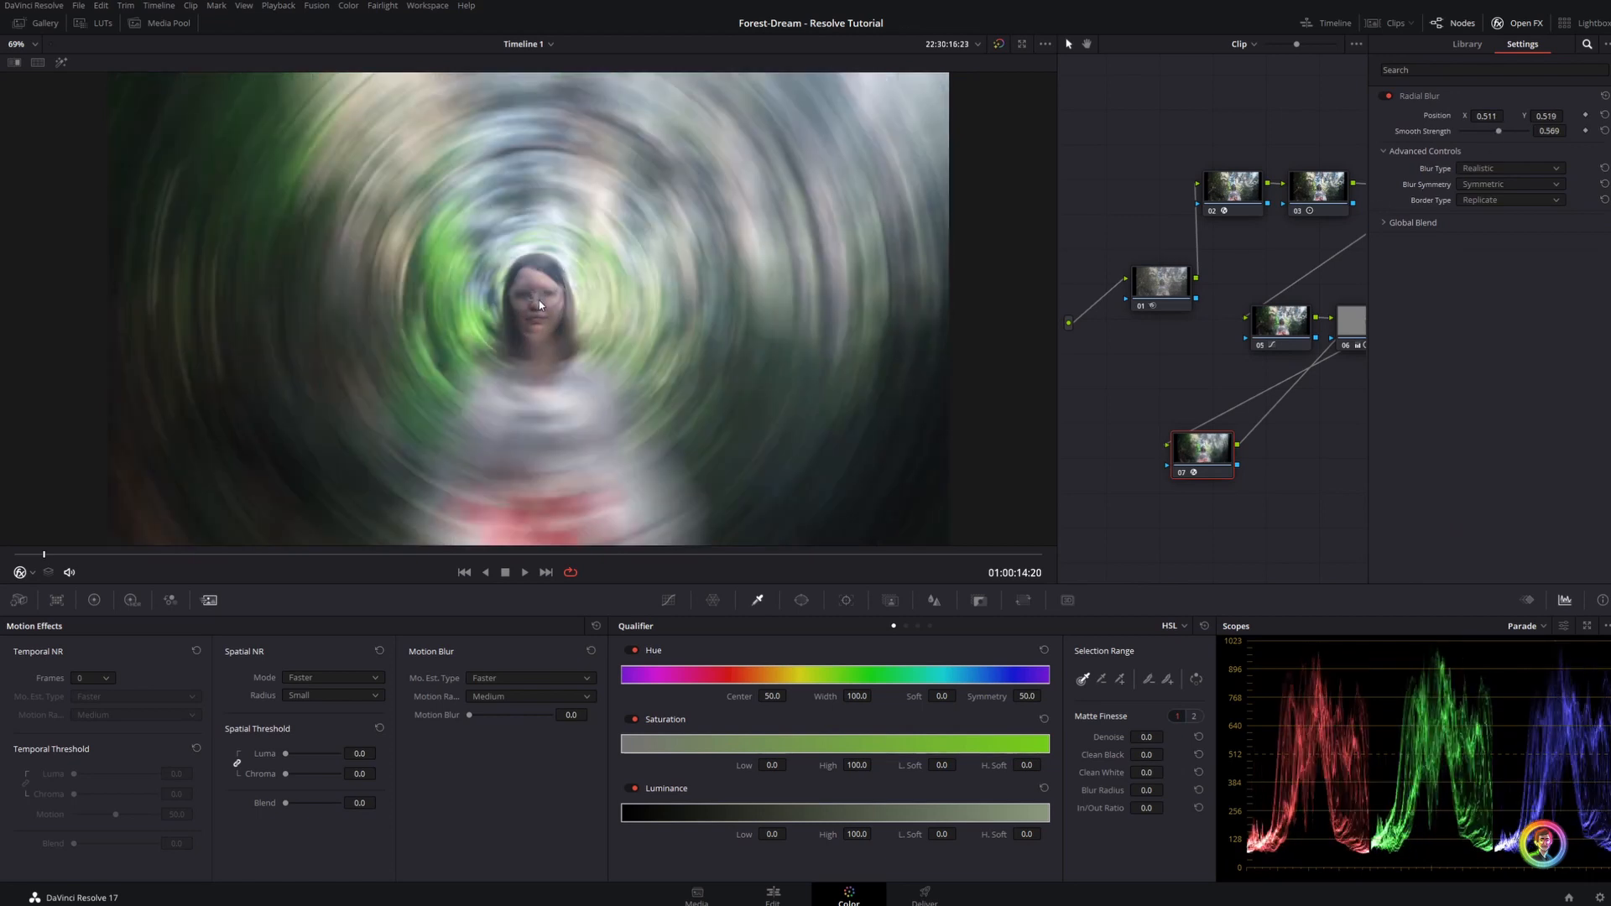
left_click_drag(540, 305, 537, 302)
left_click_drag(1498, 131, 1421, 131)
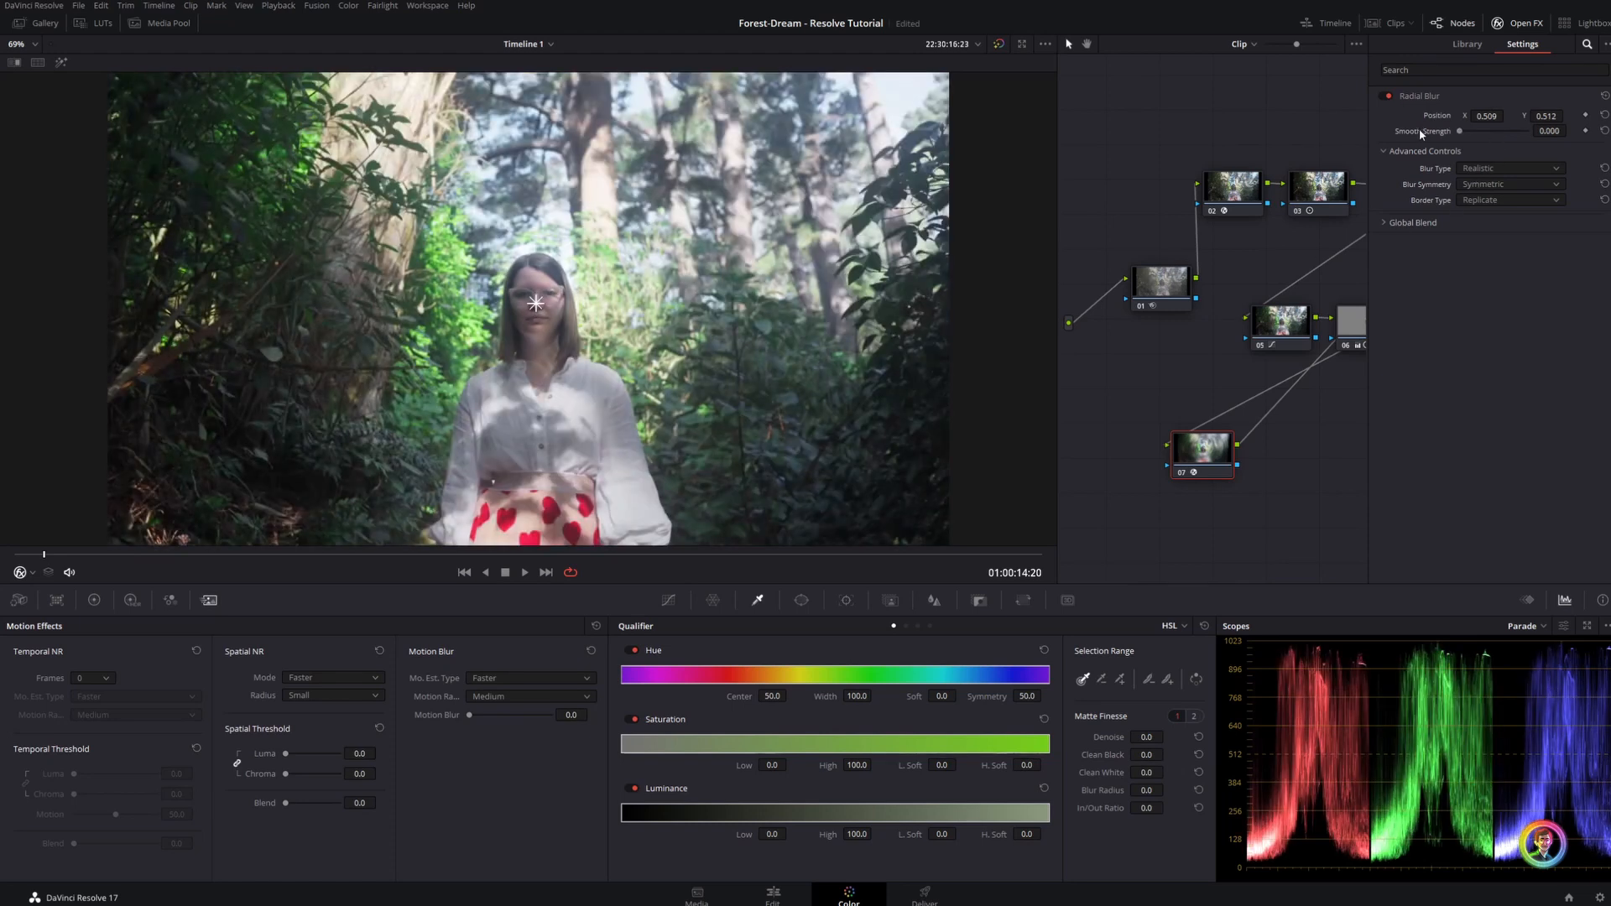
left_click_drag(1549, 131, 1556, 131)
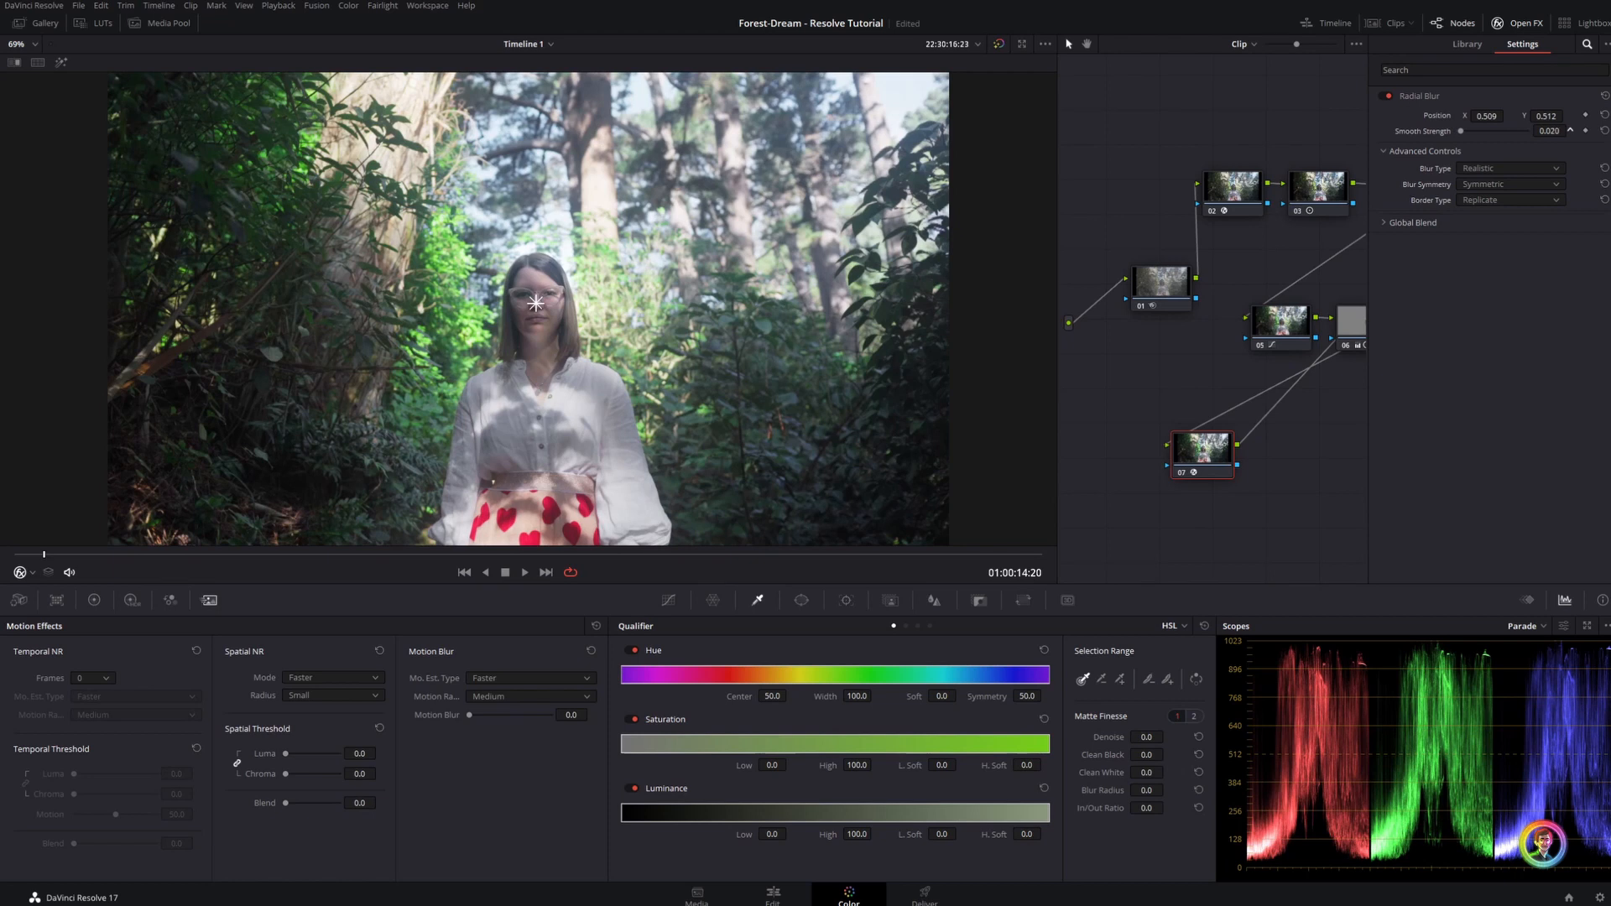
left_click_drag(1539, 131, 1566, 131)
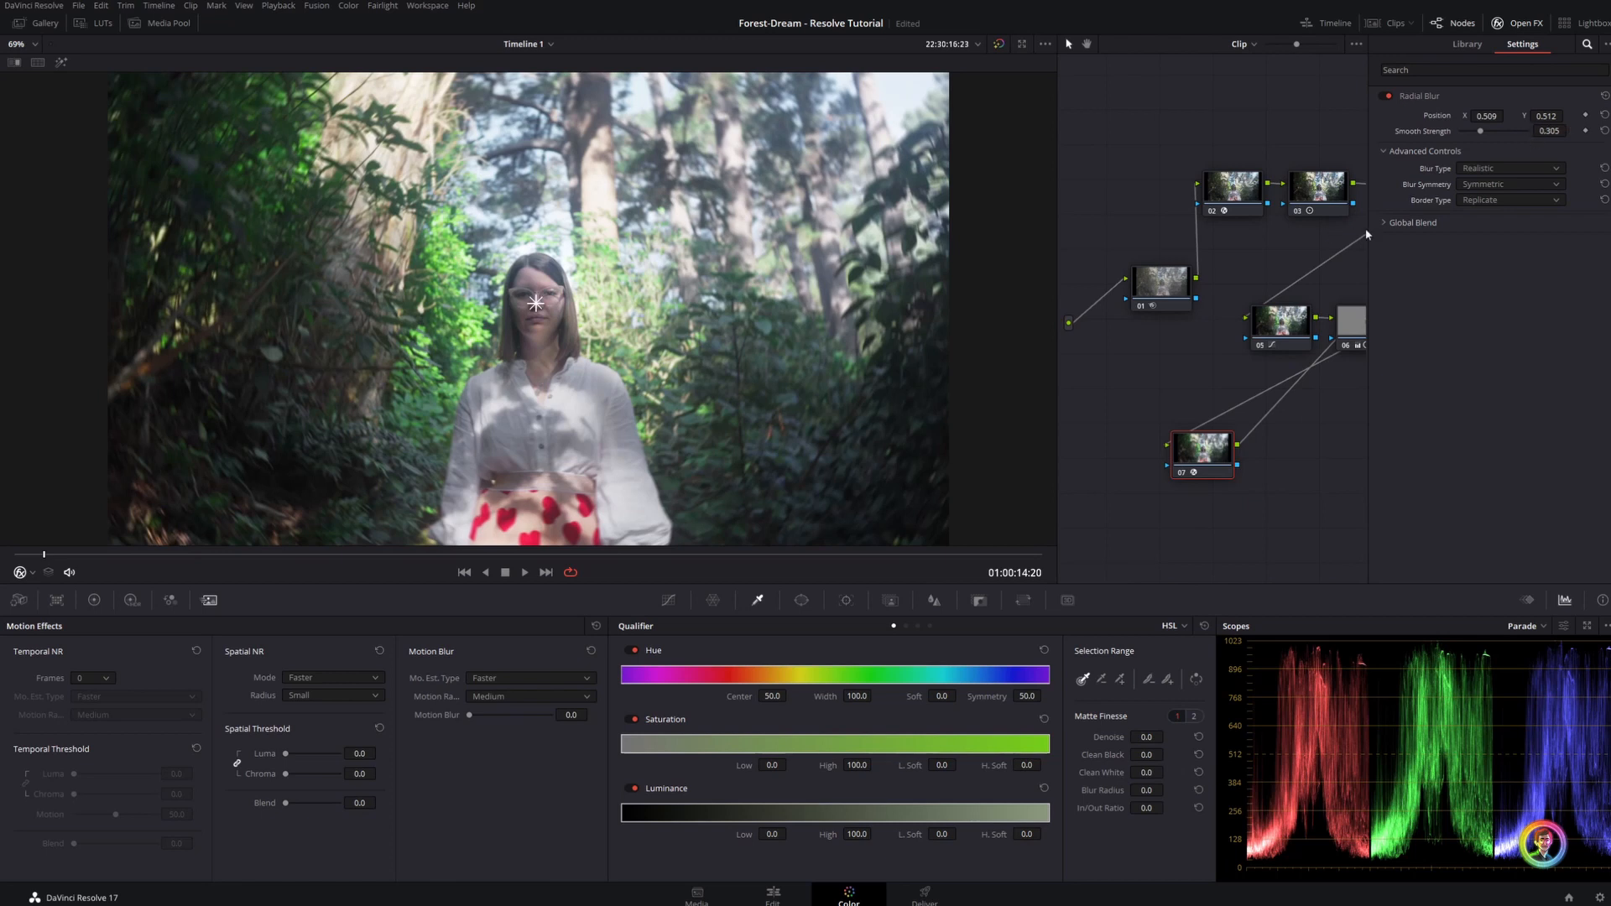
left_click(1499, 22)
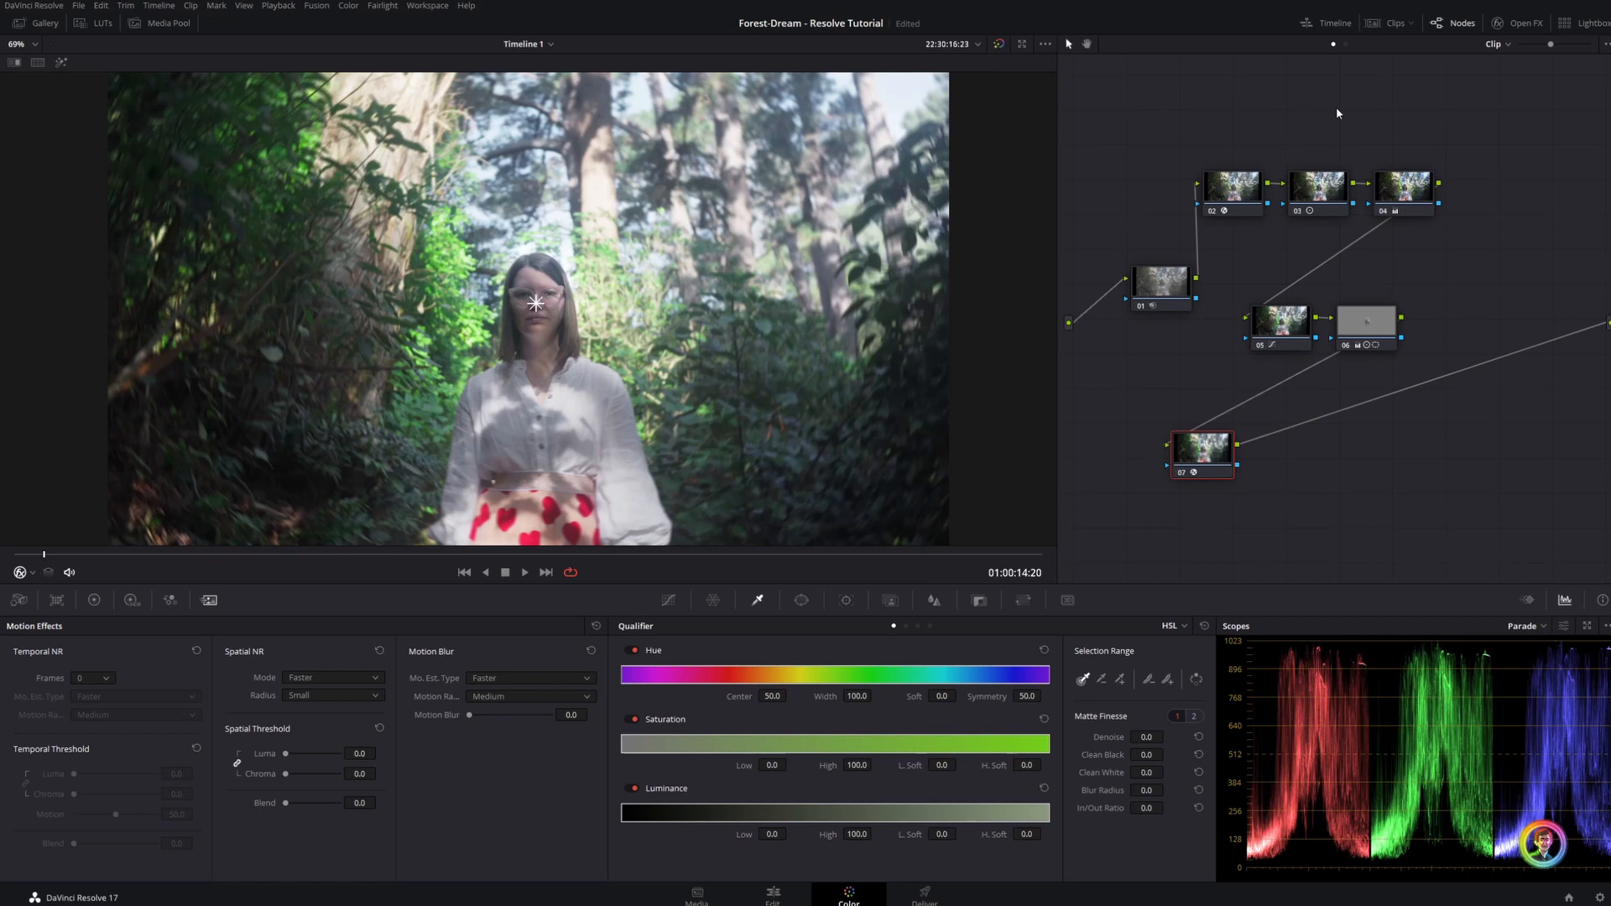
Add a serial node after the Radial Blur node and apply the Glow effect to it
key("alt+s")
left_click(1519, 23)
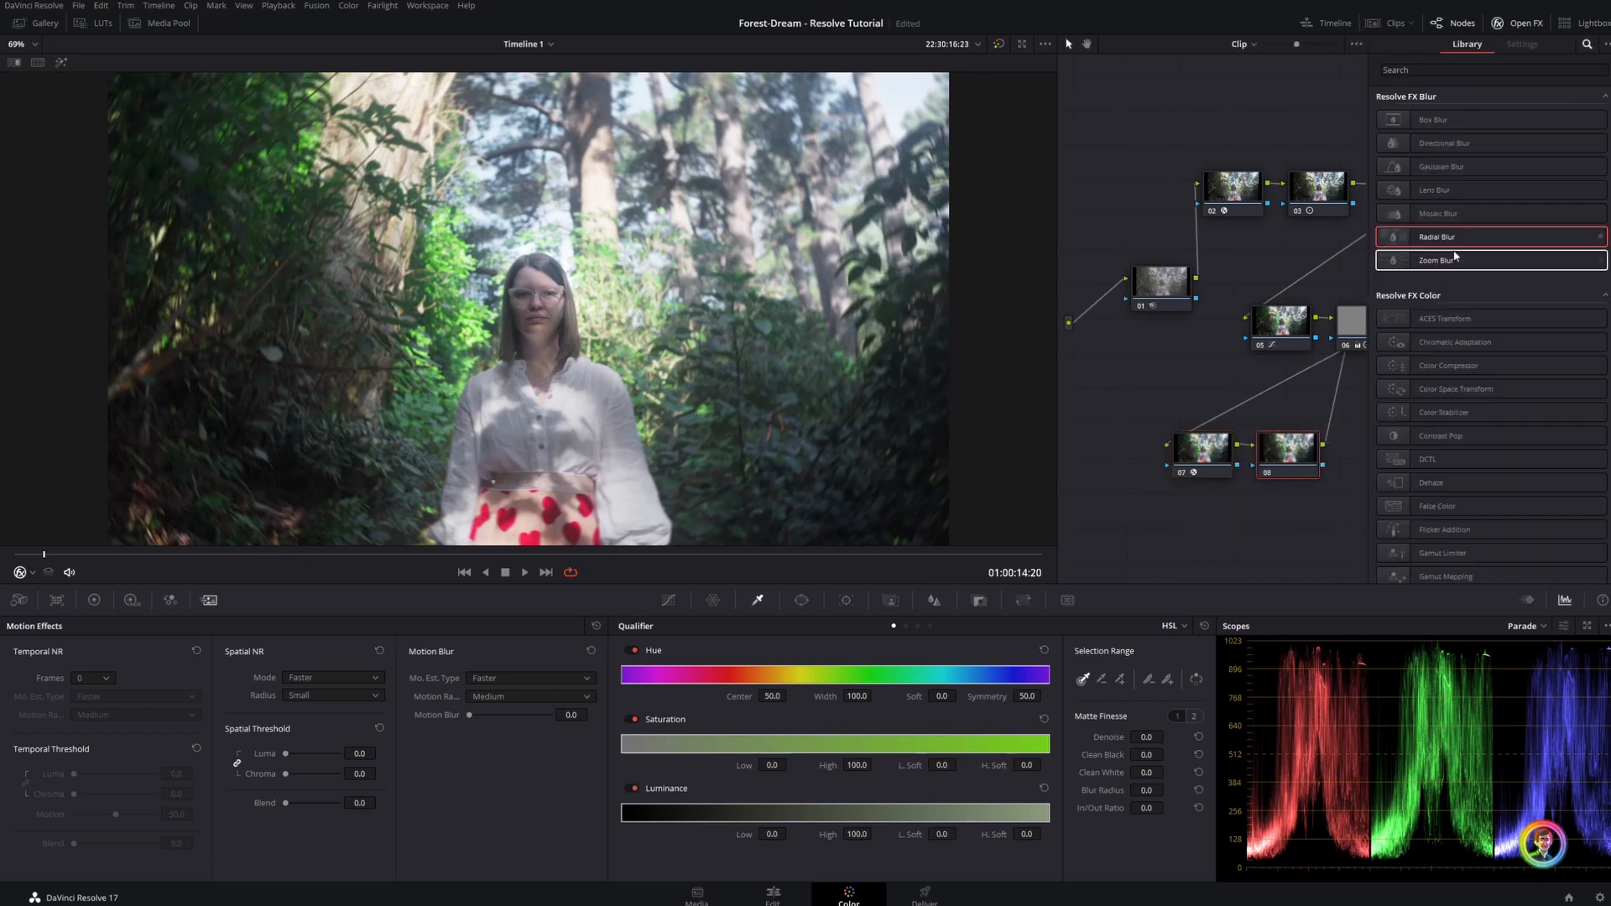
left_click(1519, 72)
type("glow")
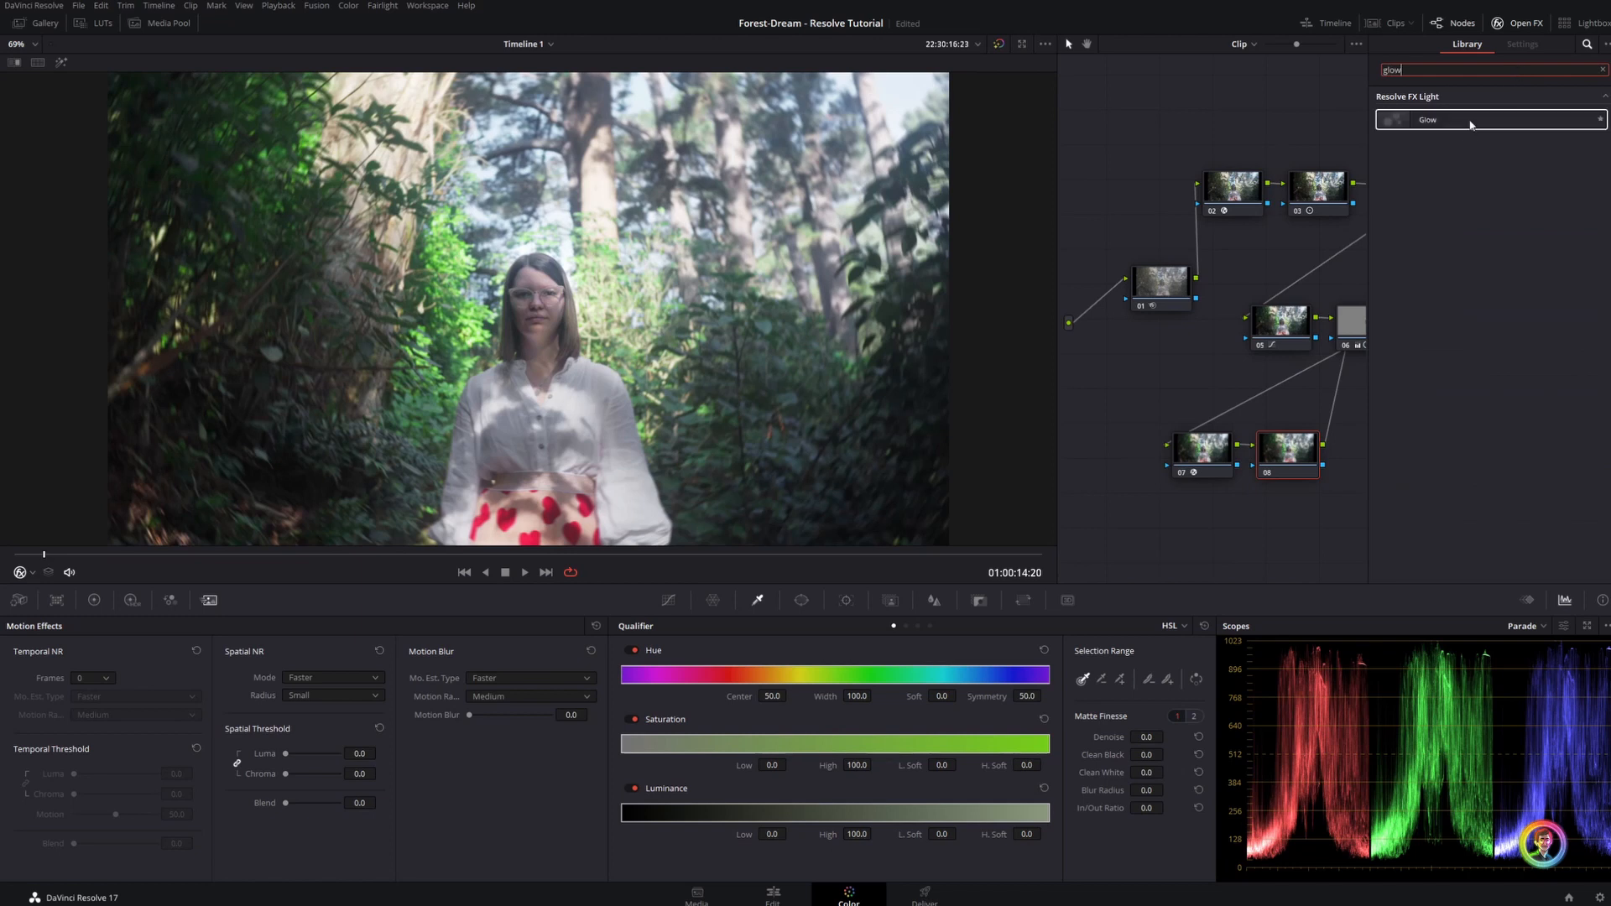
left_click_drag(1473, 120, 1297, 449)
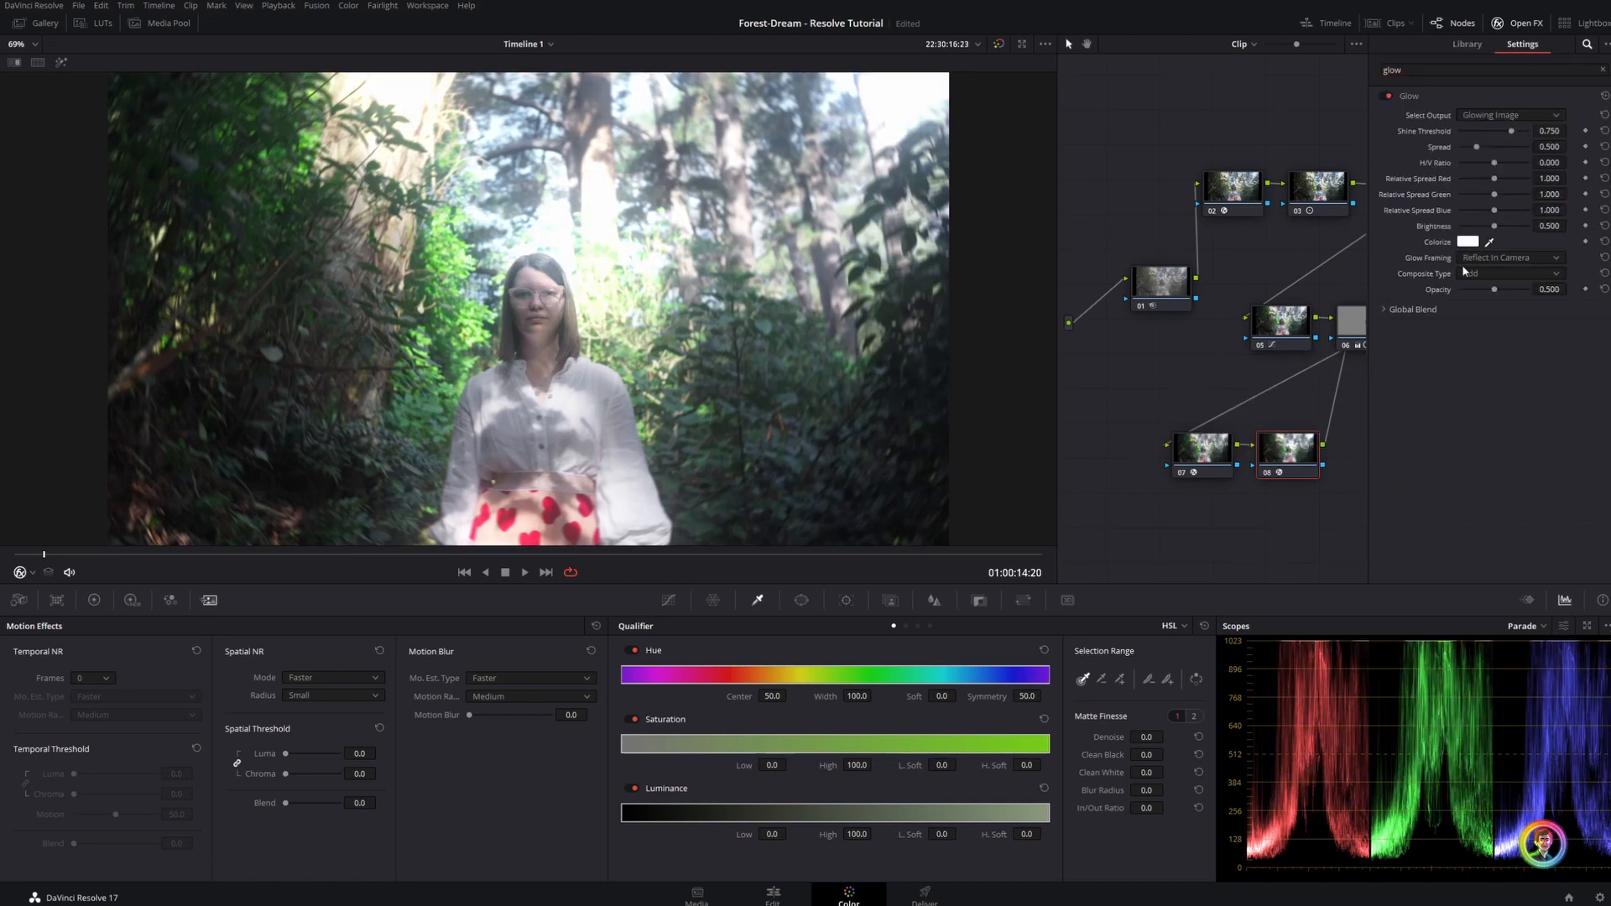
Set the glow's colorize color to orange, #ffaa00
left_click(1473, 243)
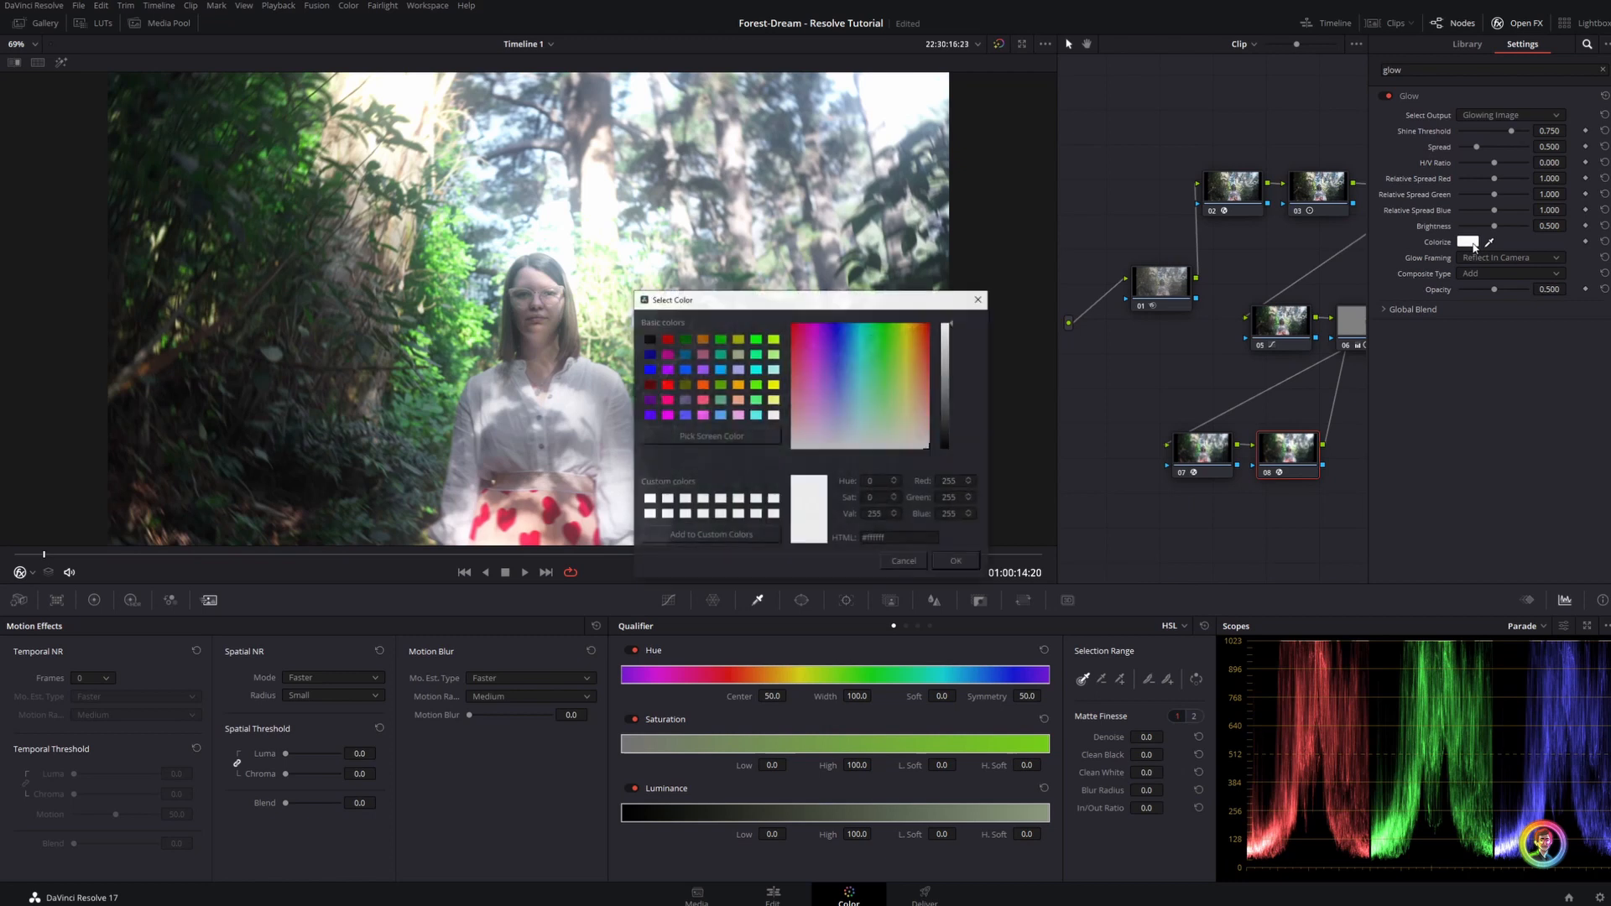
left_click_drag(877, 307, 940, 414)
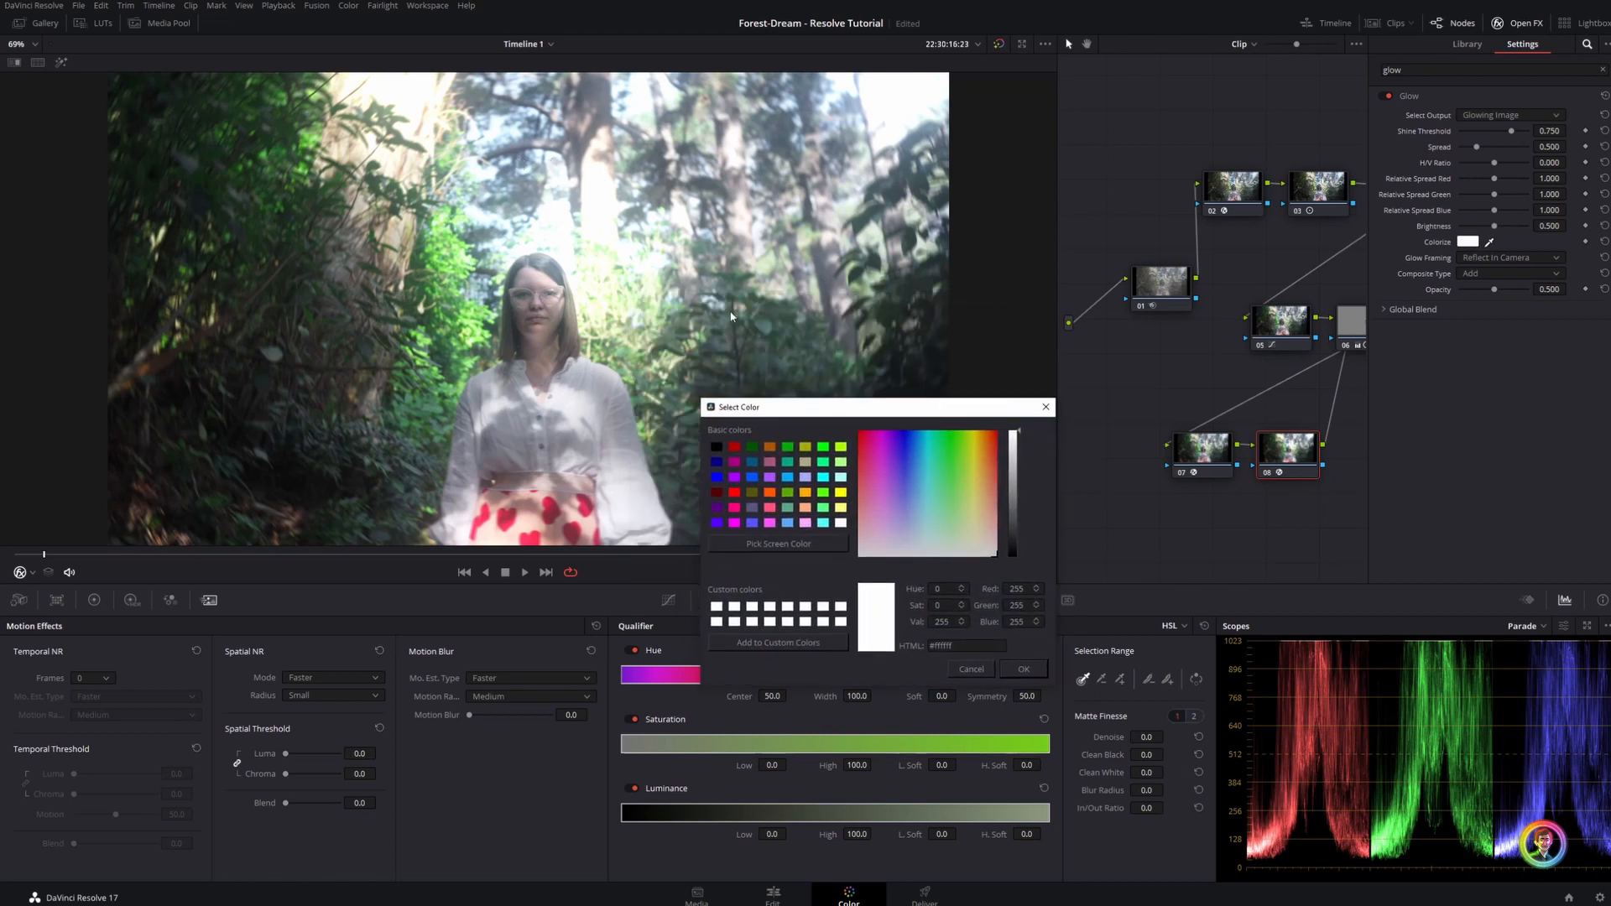
mouse_move(966, 437)
left_mouse_down()
mouse_move(980, 425)
mouse_move(898, 411)
mouse_move(983, 424)
left_mouse_up()
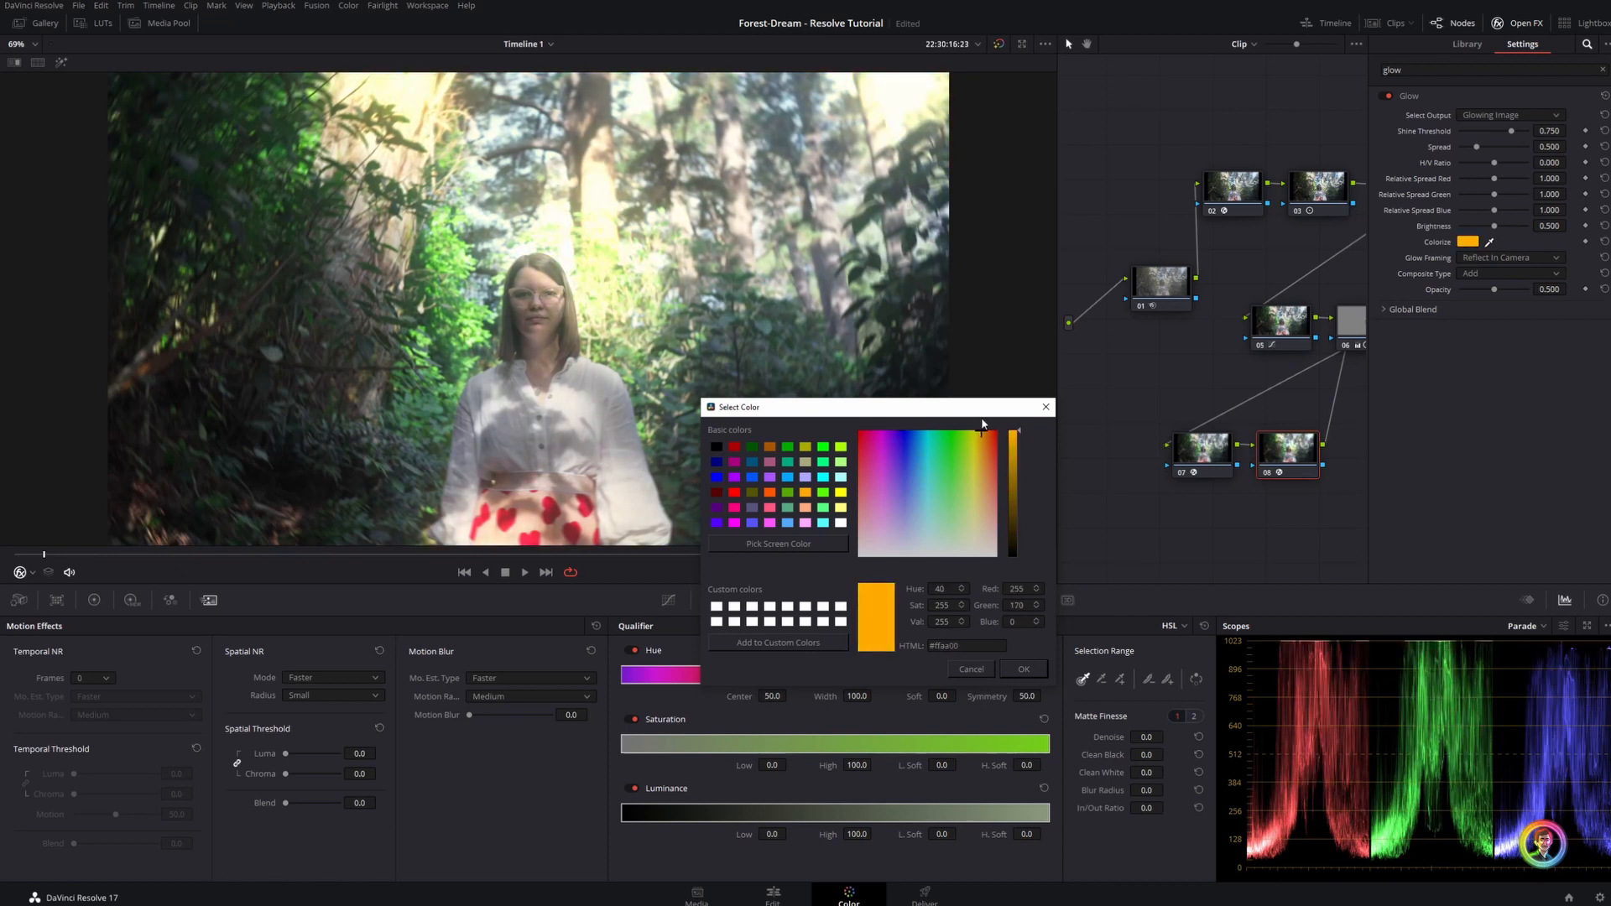
left_click(1023, 661)
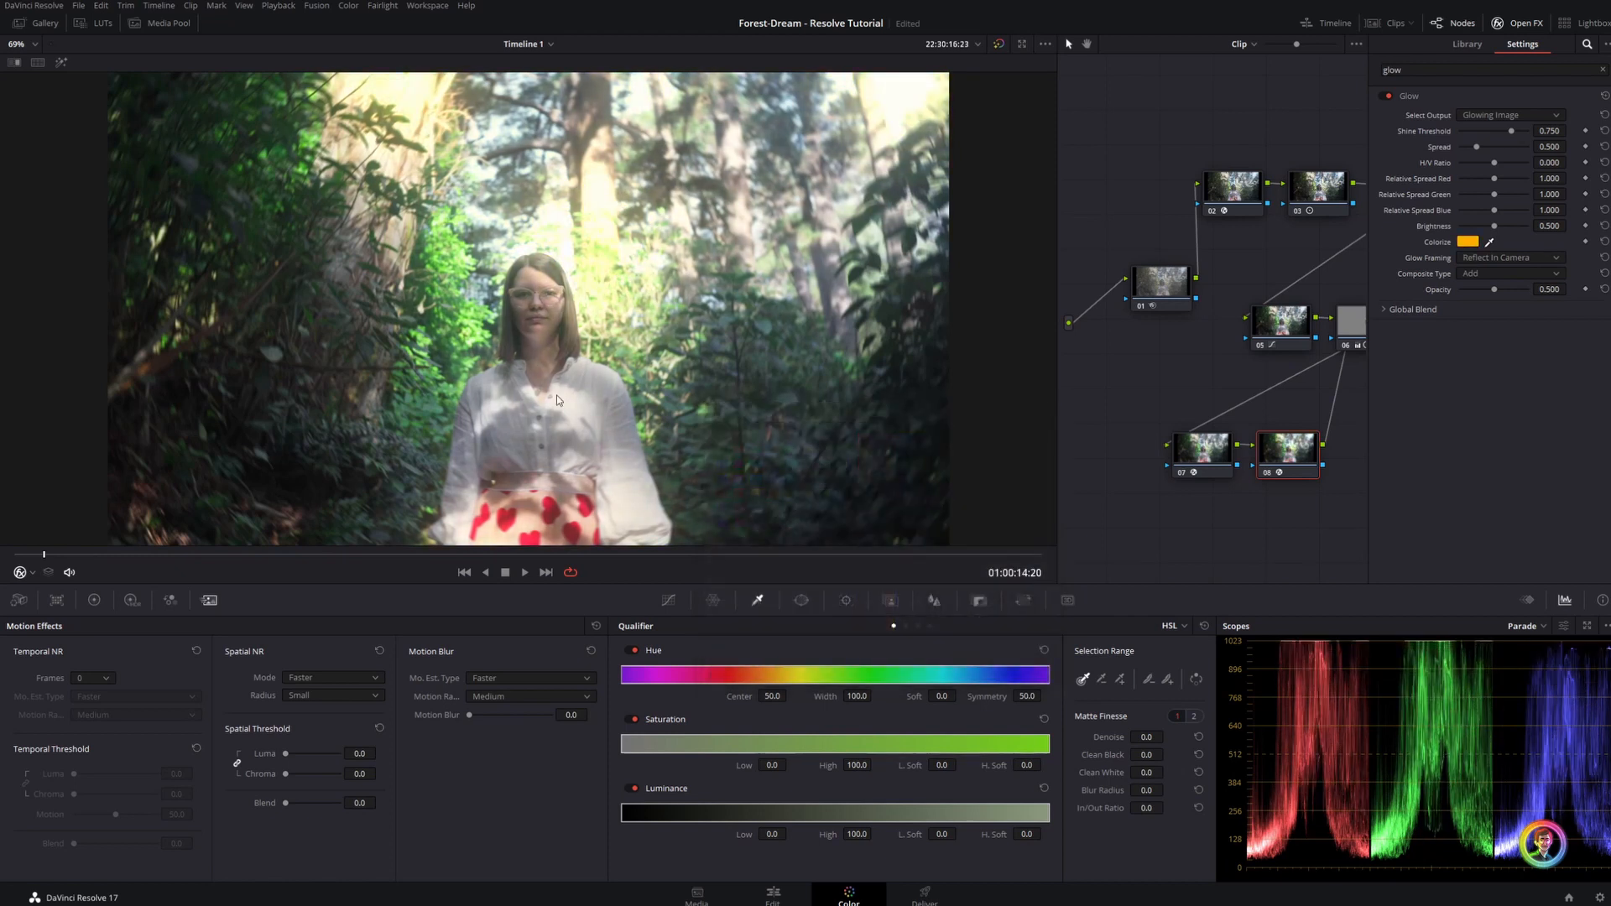
Set the glow's shine threshold to 0.872 and spread to 0.734, and compare the clip with and without the glow
left_click(1520, 147)
mouse_move(1512, 130)
left_mouse_down()
mouse_move(1461, 149)
mouse_move(1490, 149)
mouse_move(1484, 132)
mouse_move(1536, 140)
mouse_move(1518, 138)
left_mouse_up()
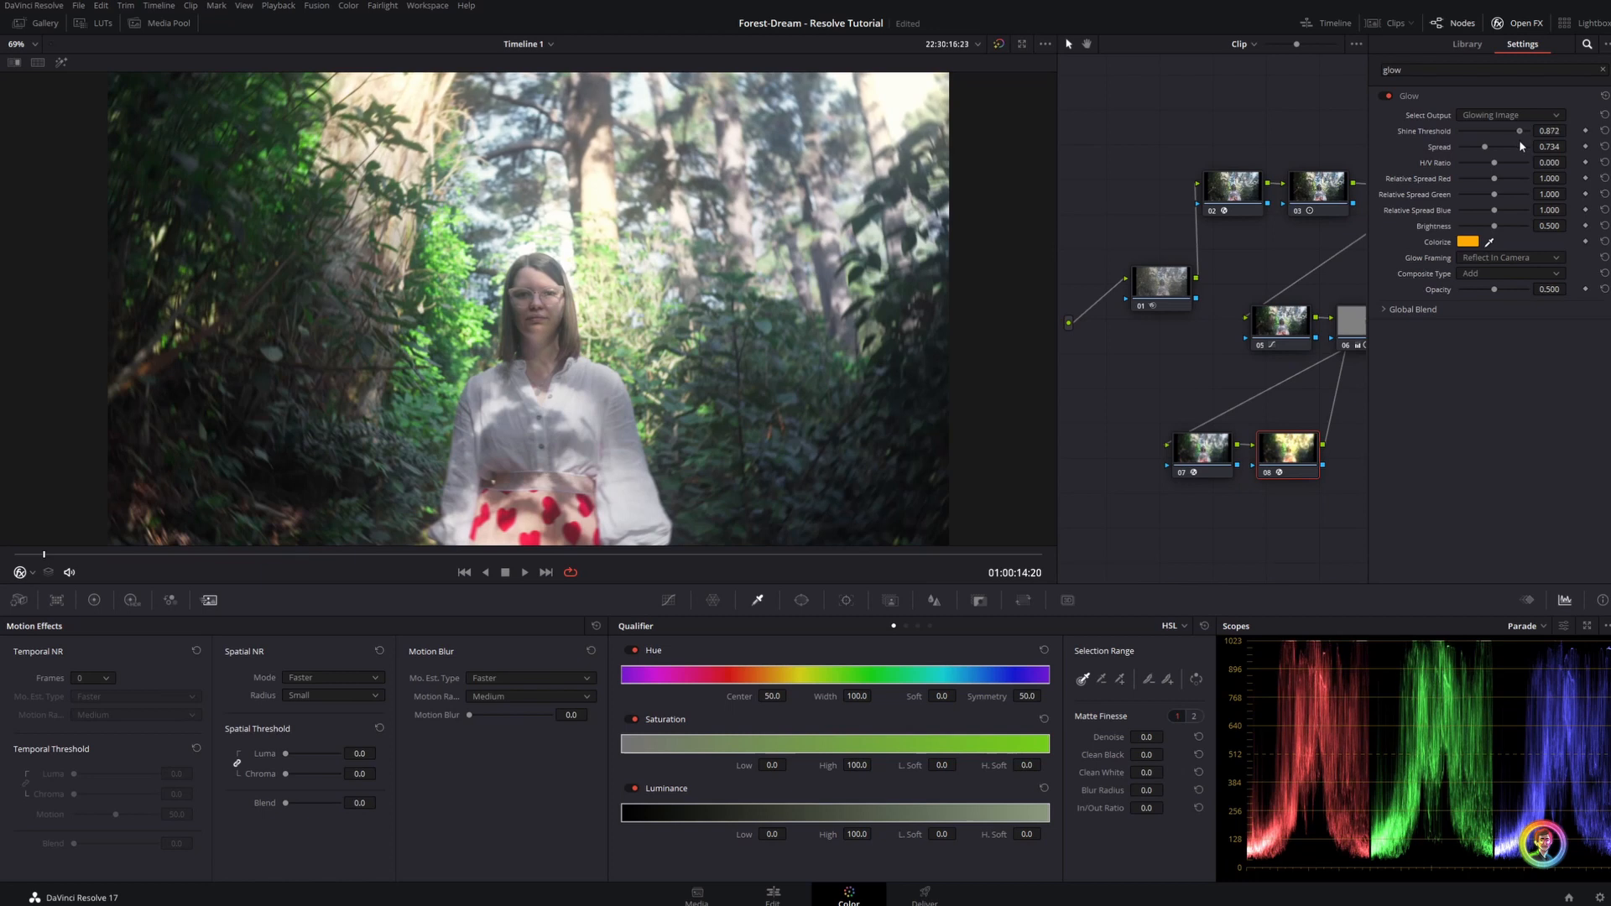
key("ctrl+d")
key("ctrl+d")
key("ctrl+d")
key("ctrl+d")
left_click(1517, 24)
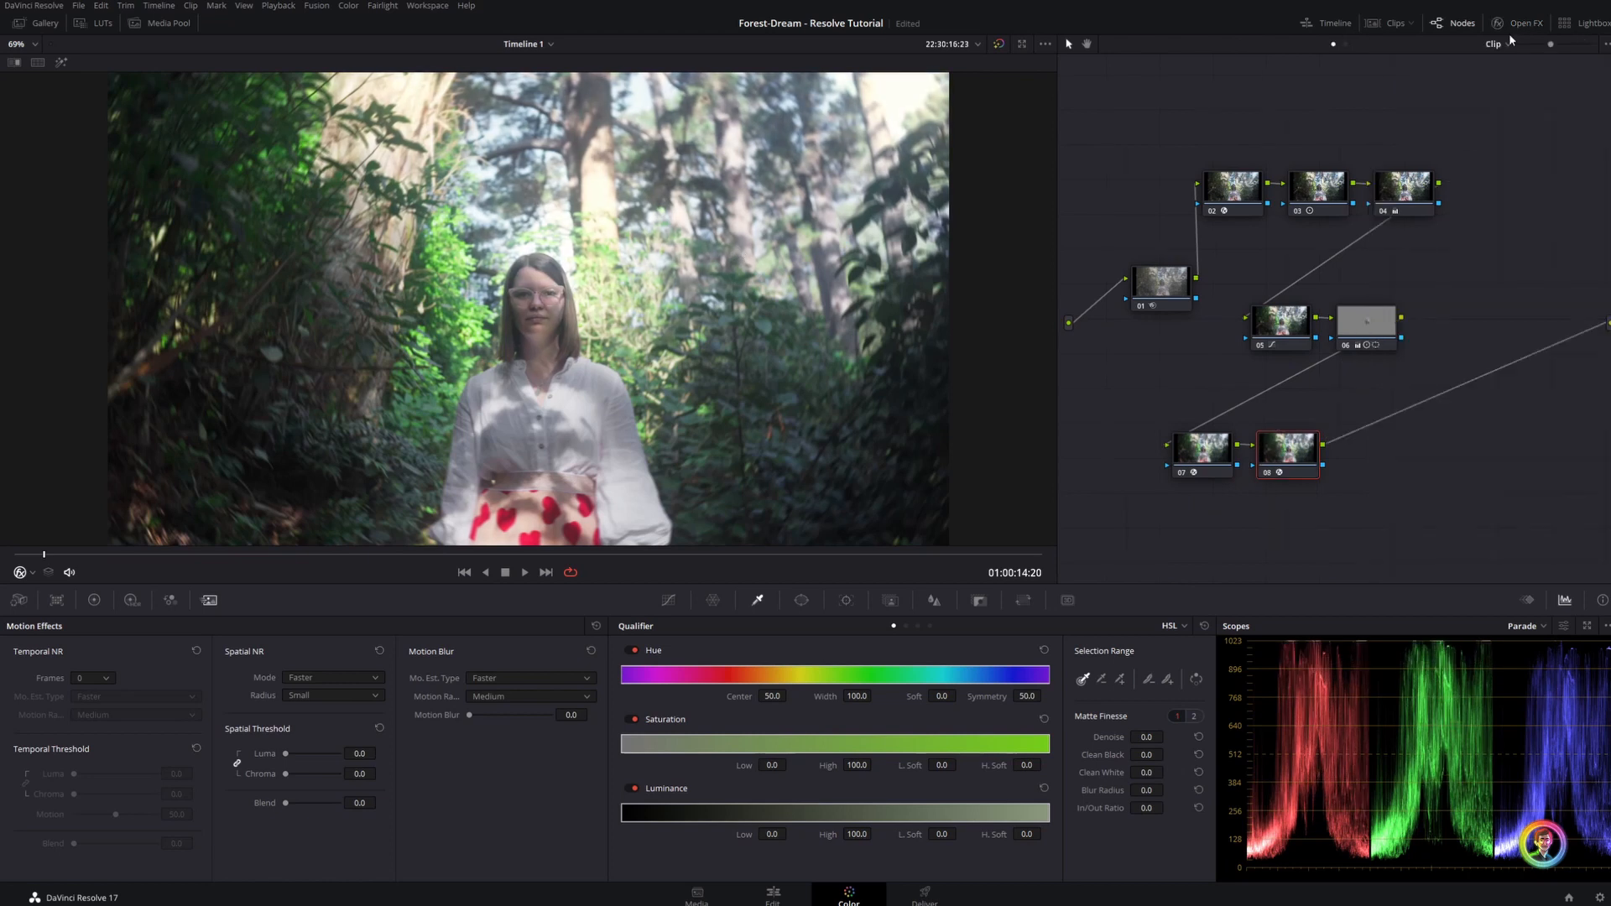
Add a serial node after the Glow node and apply the Stylize effect to it
key("alt+s")
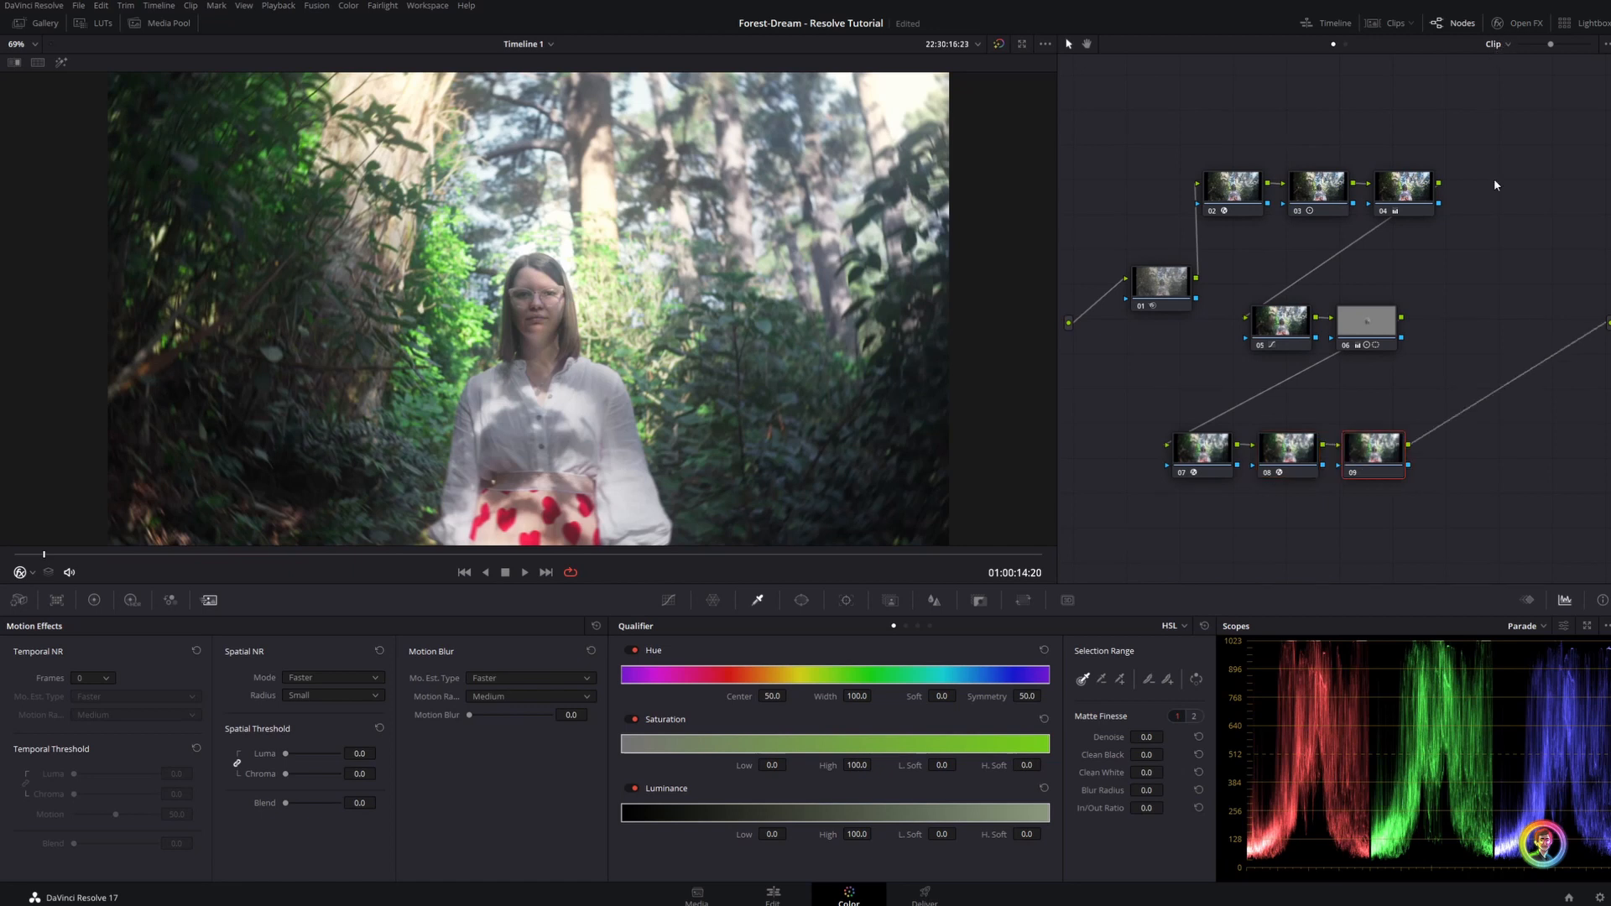
left_click(1515, 28)
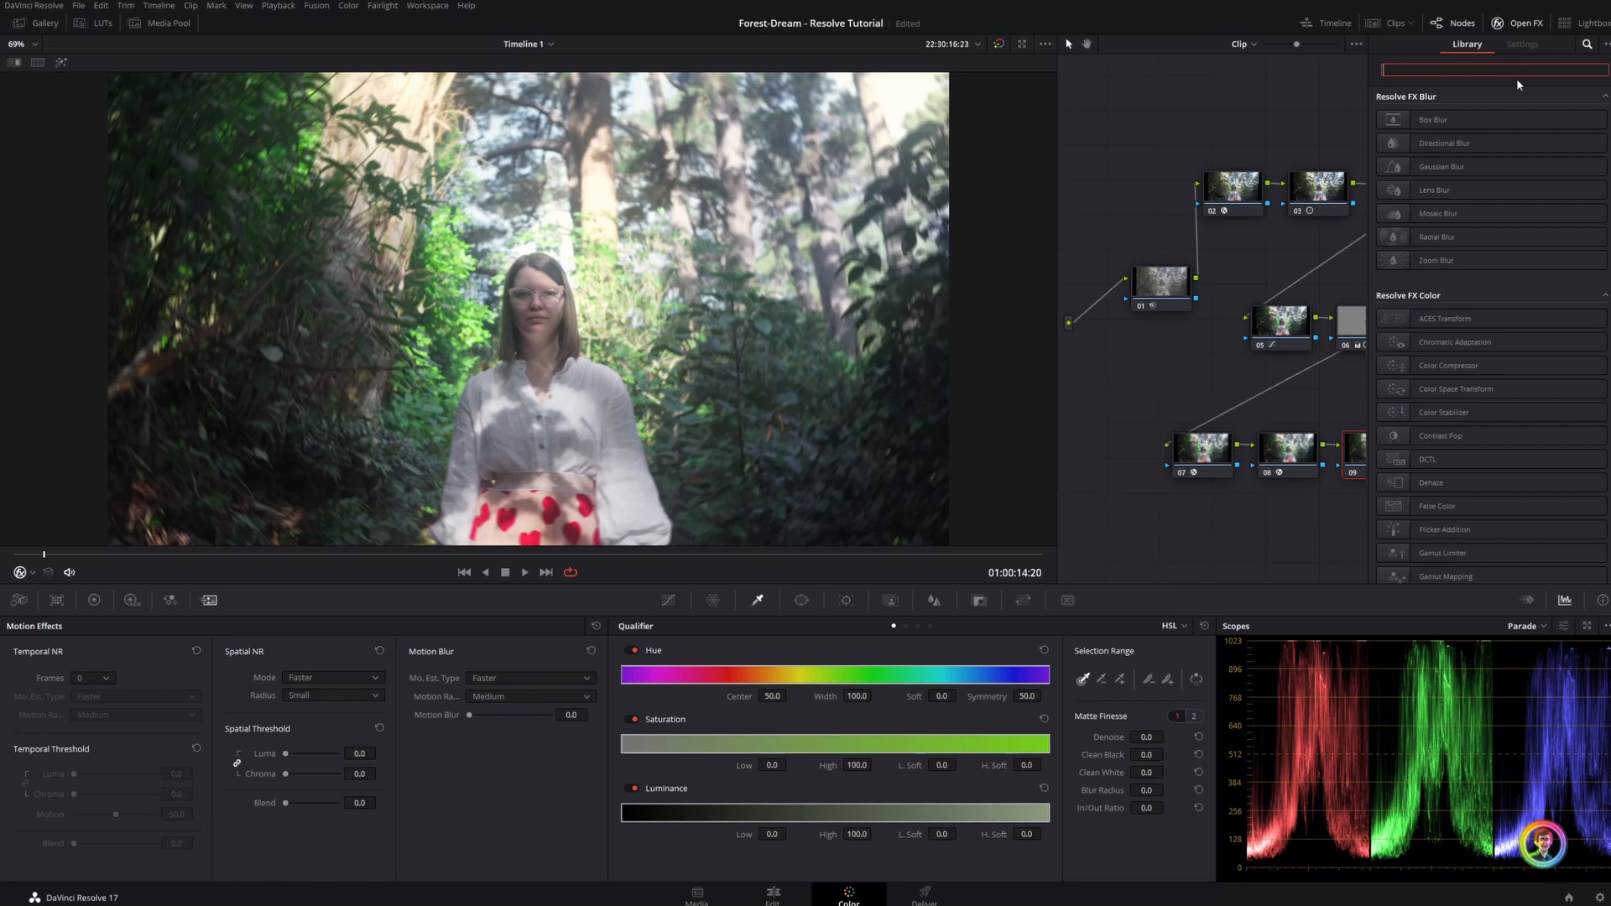
type("sty")
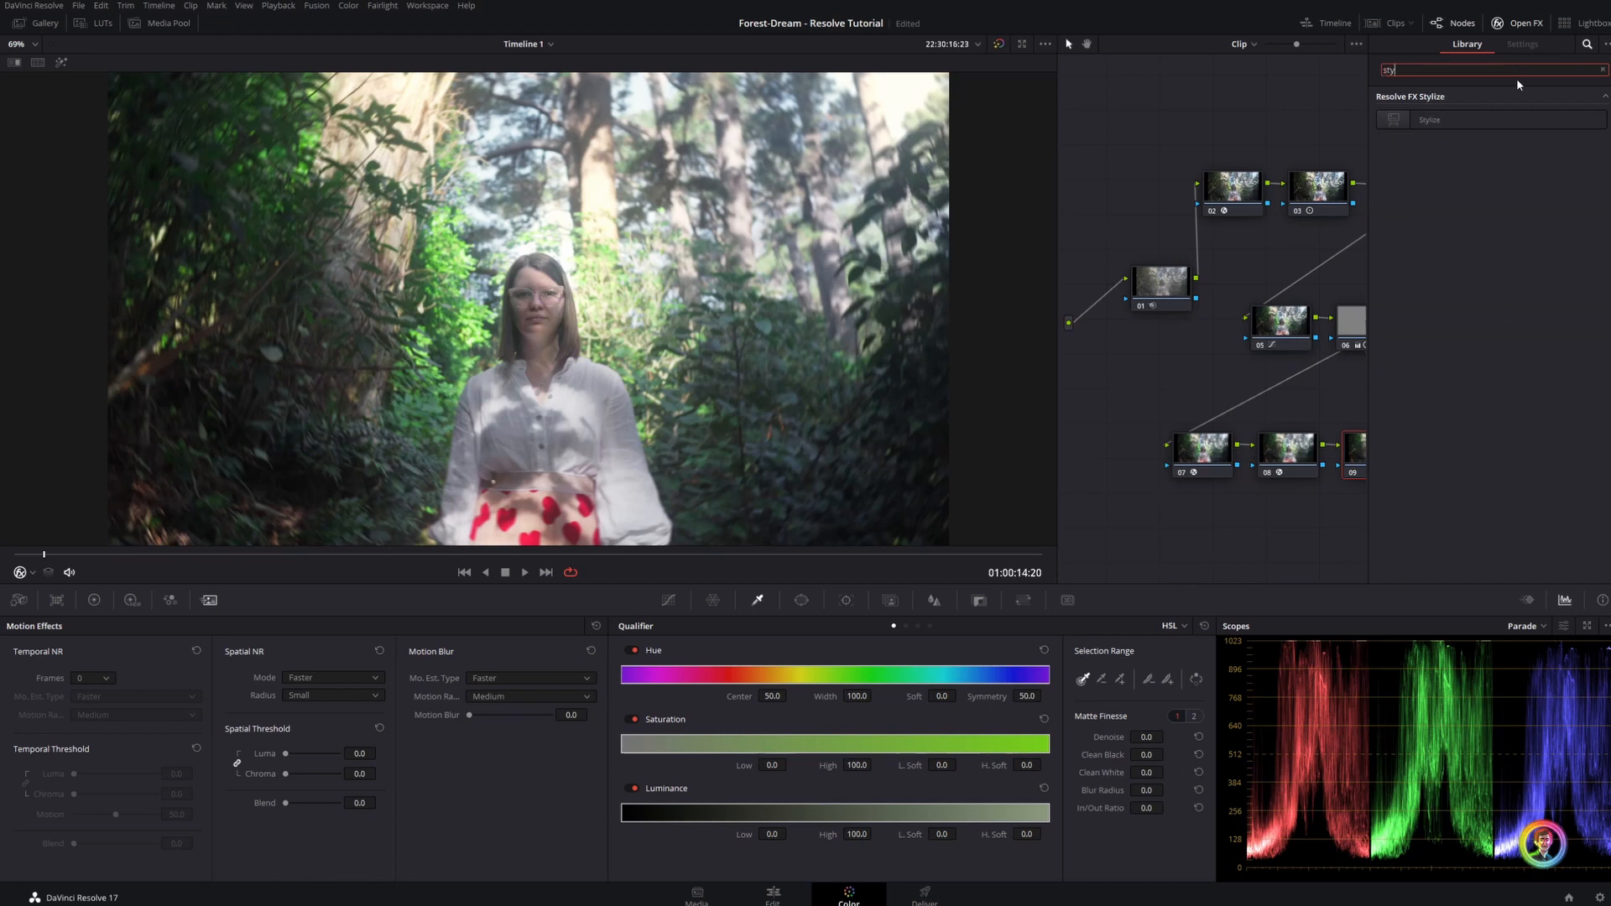
left_click_drag(1322, 317, 1349, 321)
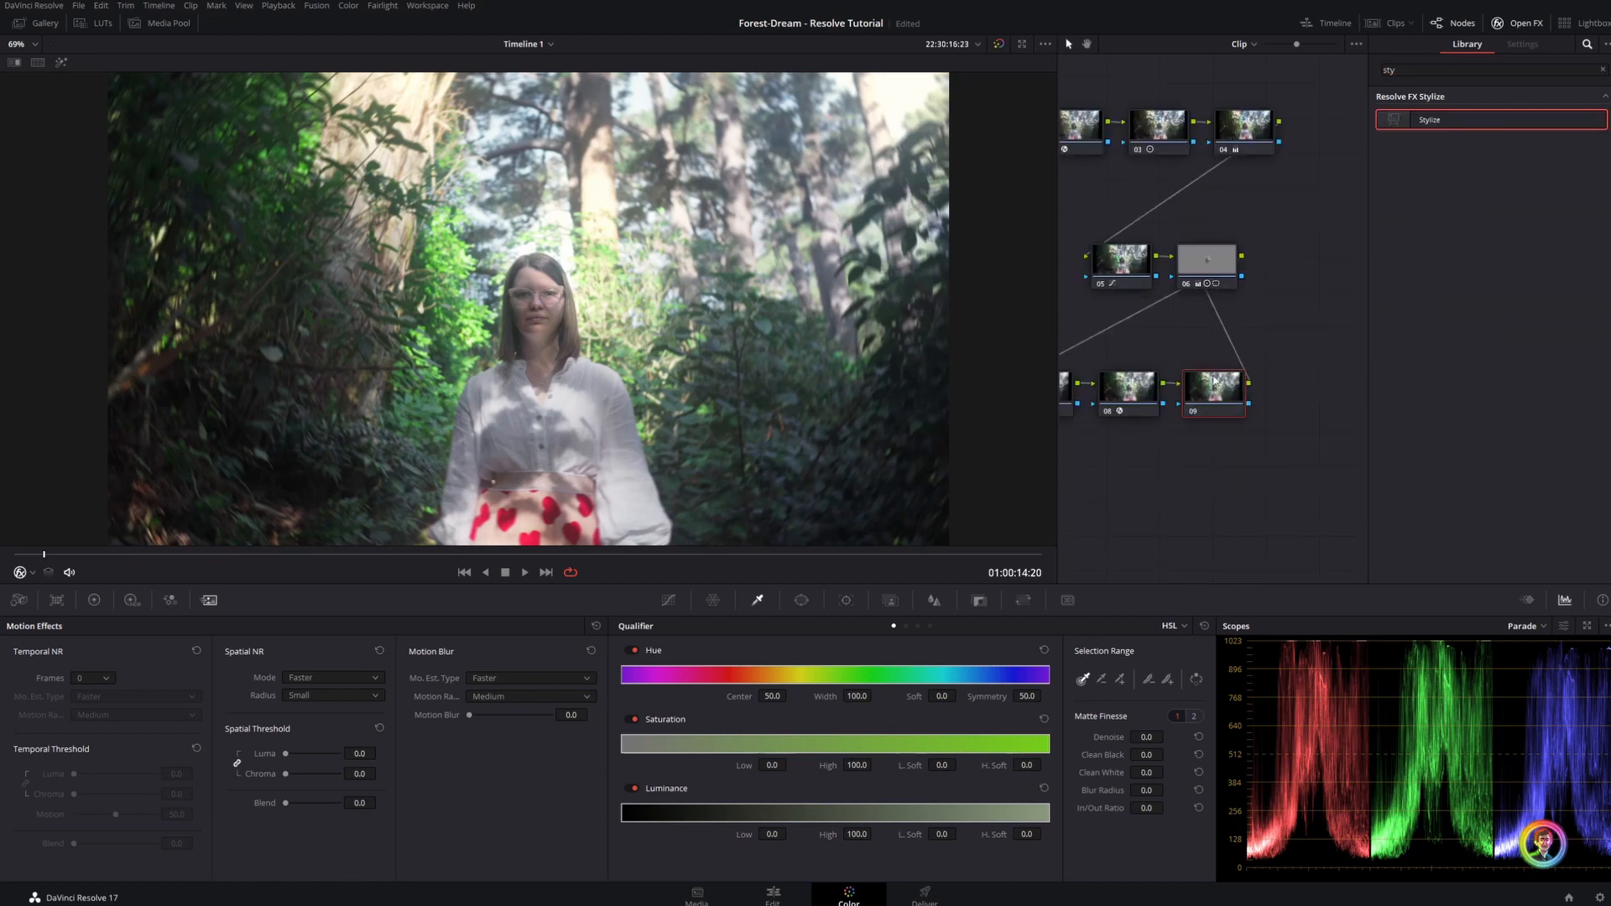
Try the Kandinsky Composition and Edtaonisl styles, and choose Stained Glass for the Stylize effect
left_click(1528, 117)
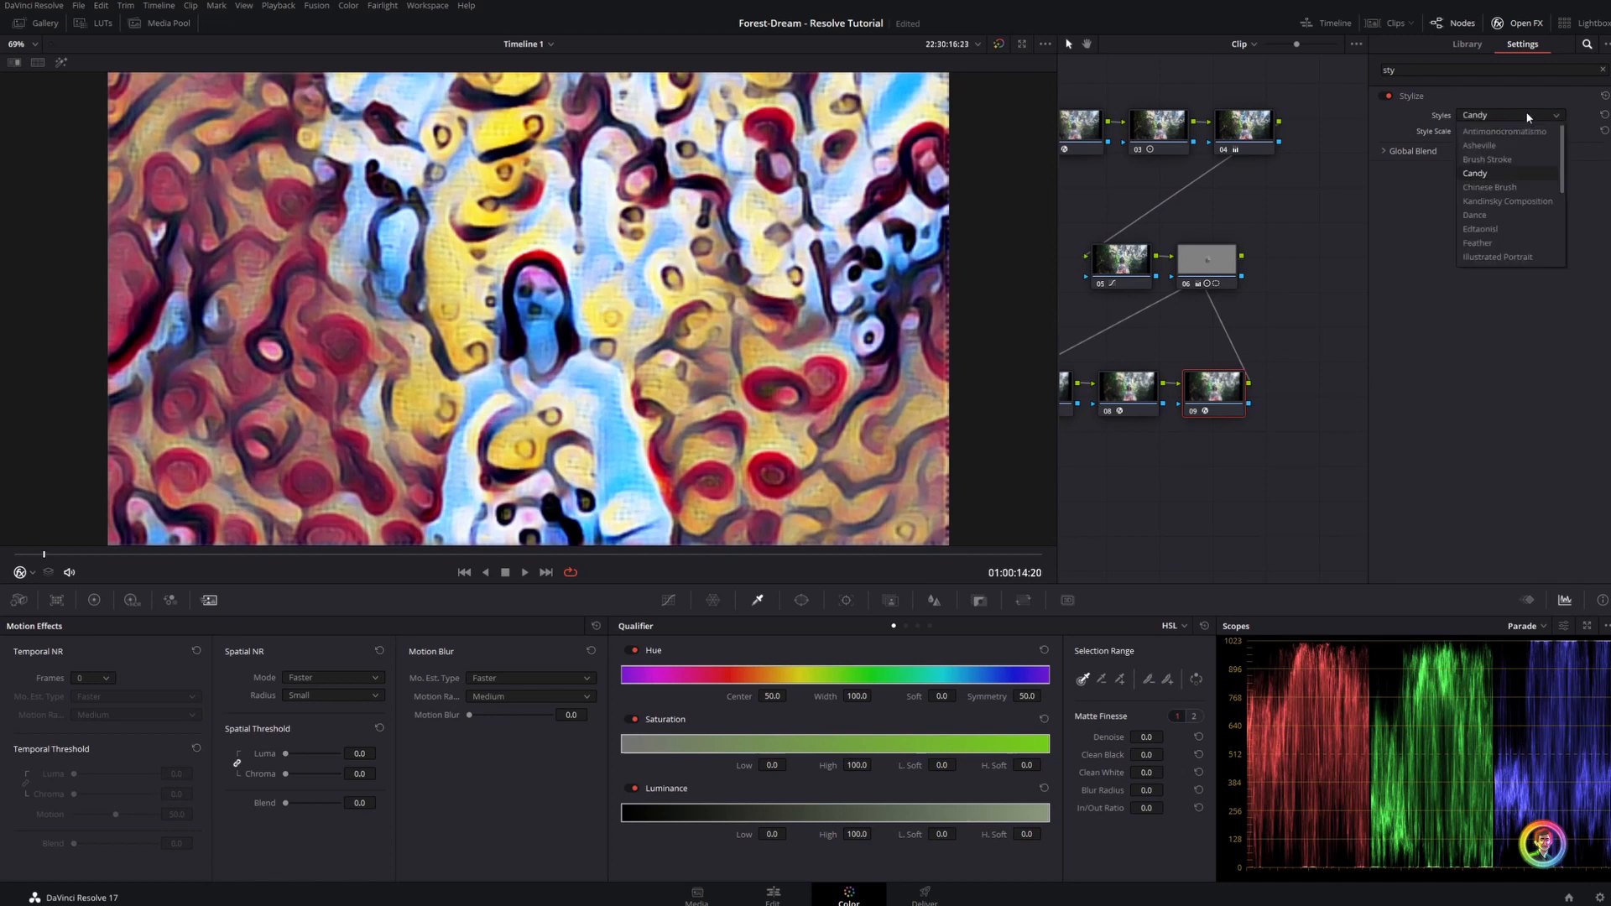
left_click(1508, 201)
left_click(1533, 117)
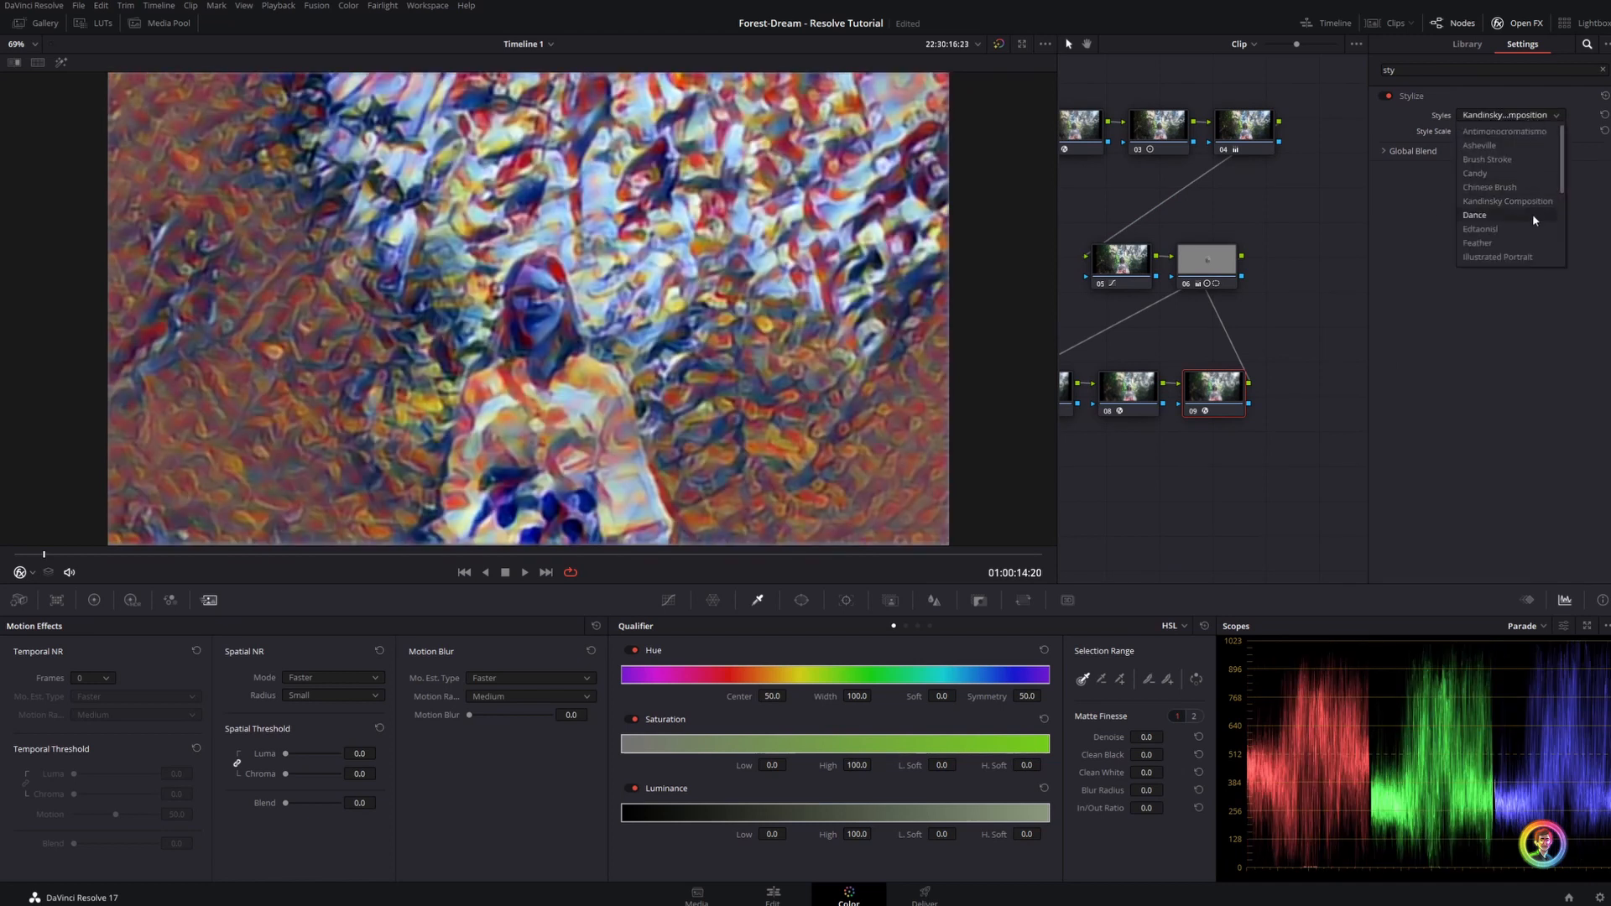
left_click(1515, 230)
left_click(1515, 124)
scroll(1510, 181, "down", 3)
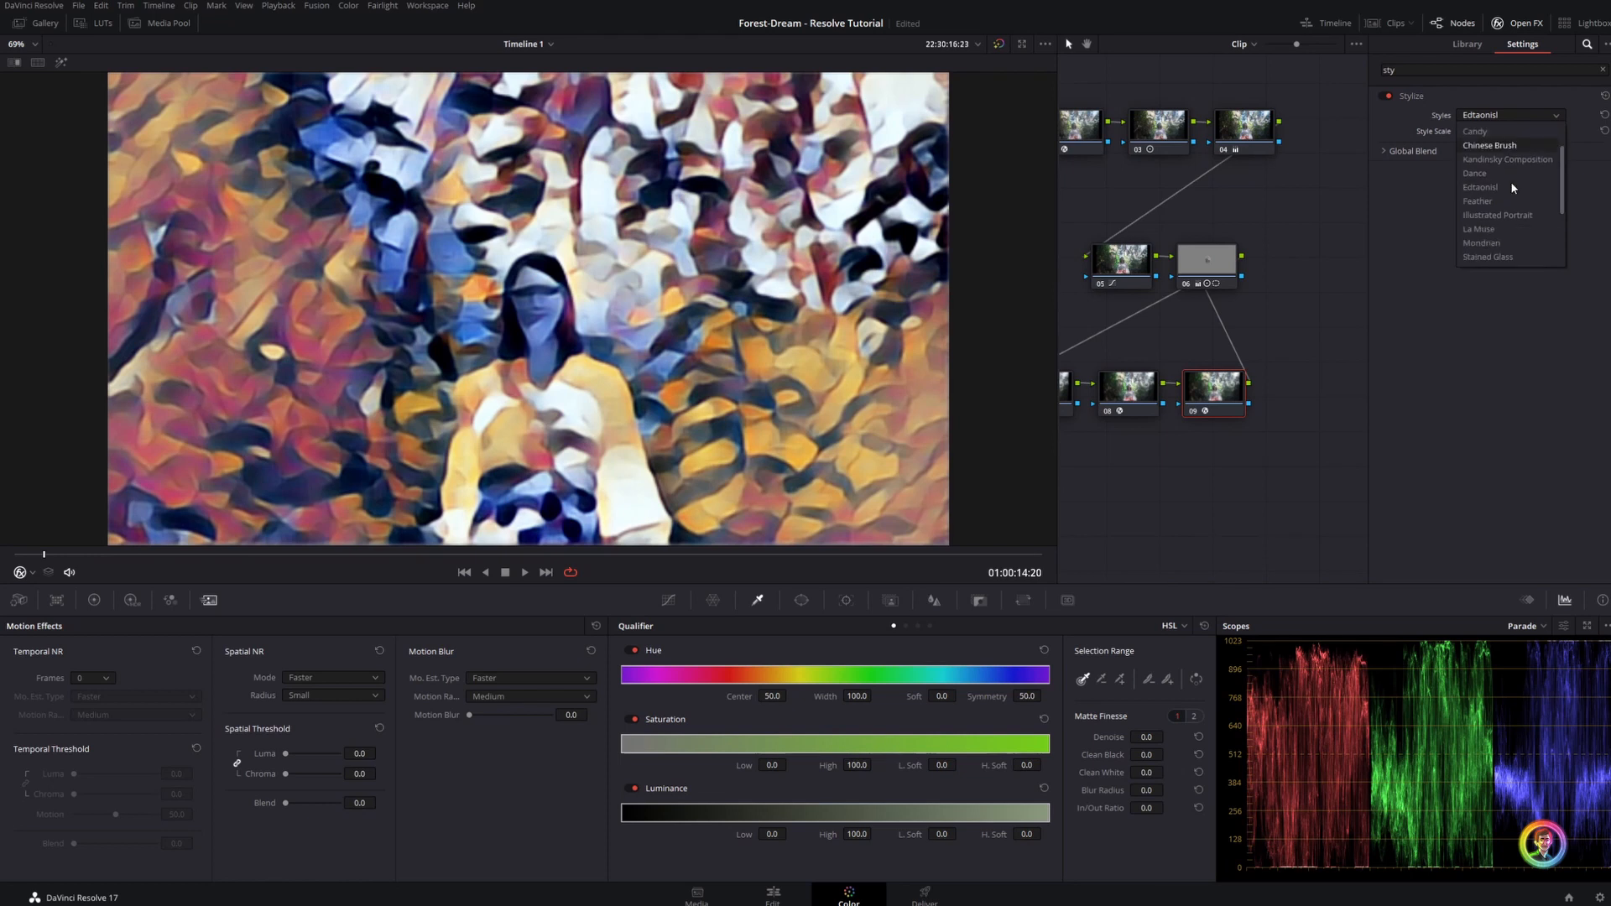
left_click(1499, 220)
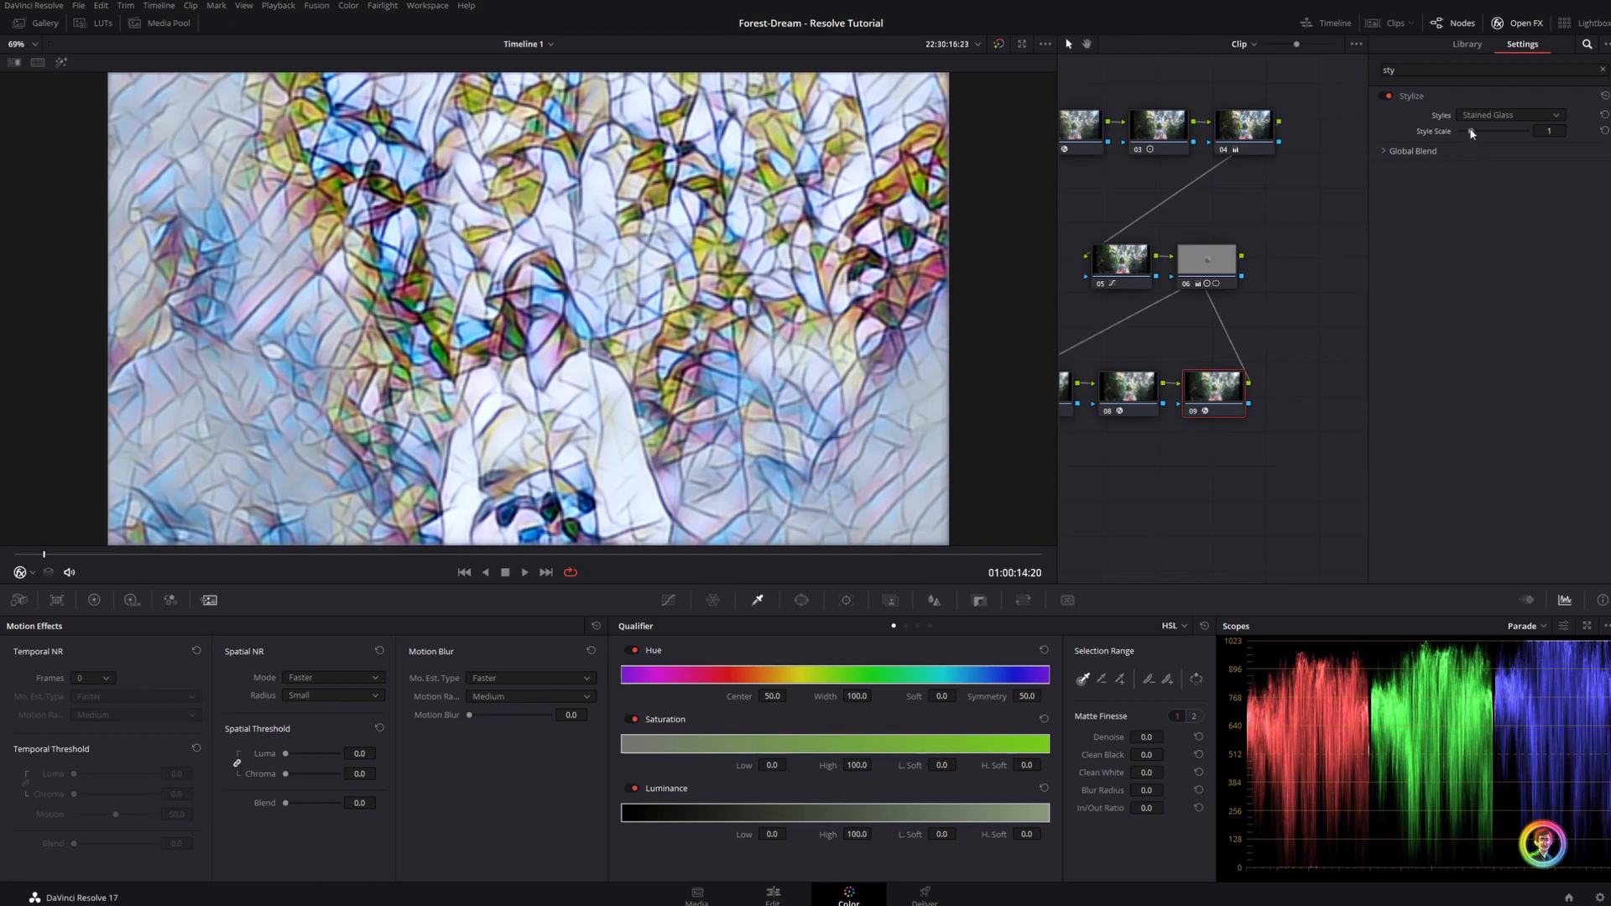
Set the Stylize effect's style scale to 3 and its global blend to 0.119
left_click_drag(1477, 133, 1492, 133)
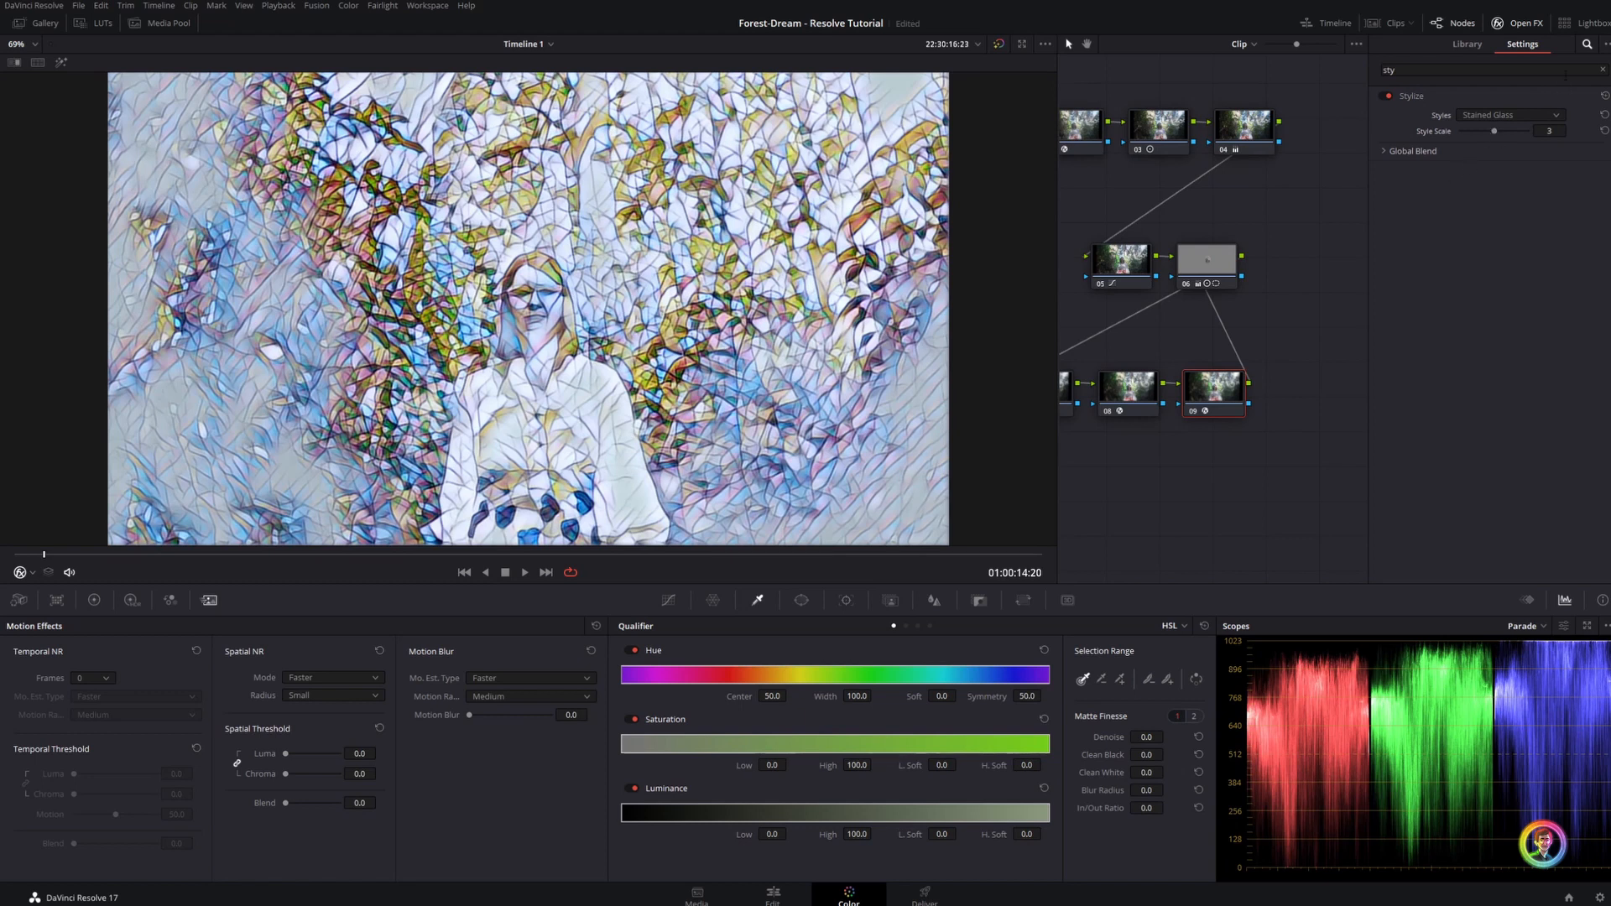
left_click(1381, 152)
left_click_drag(1524, 167, 1468, 173)
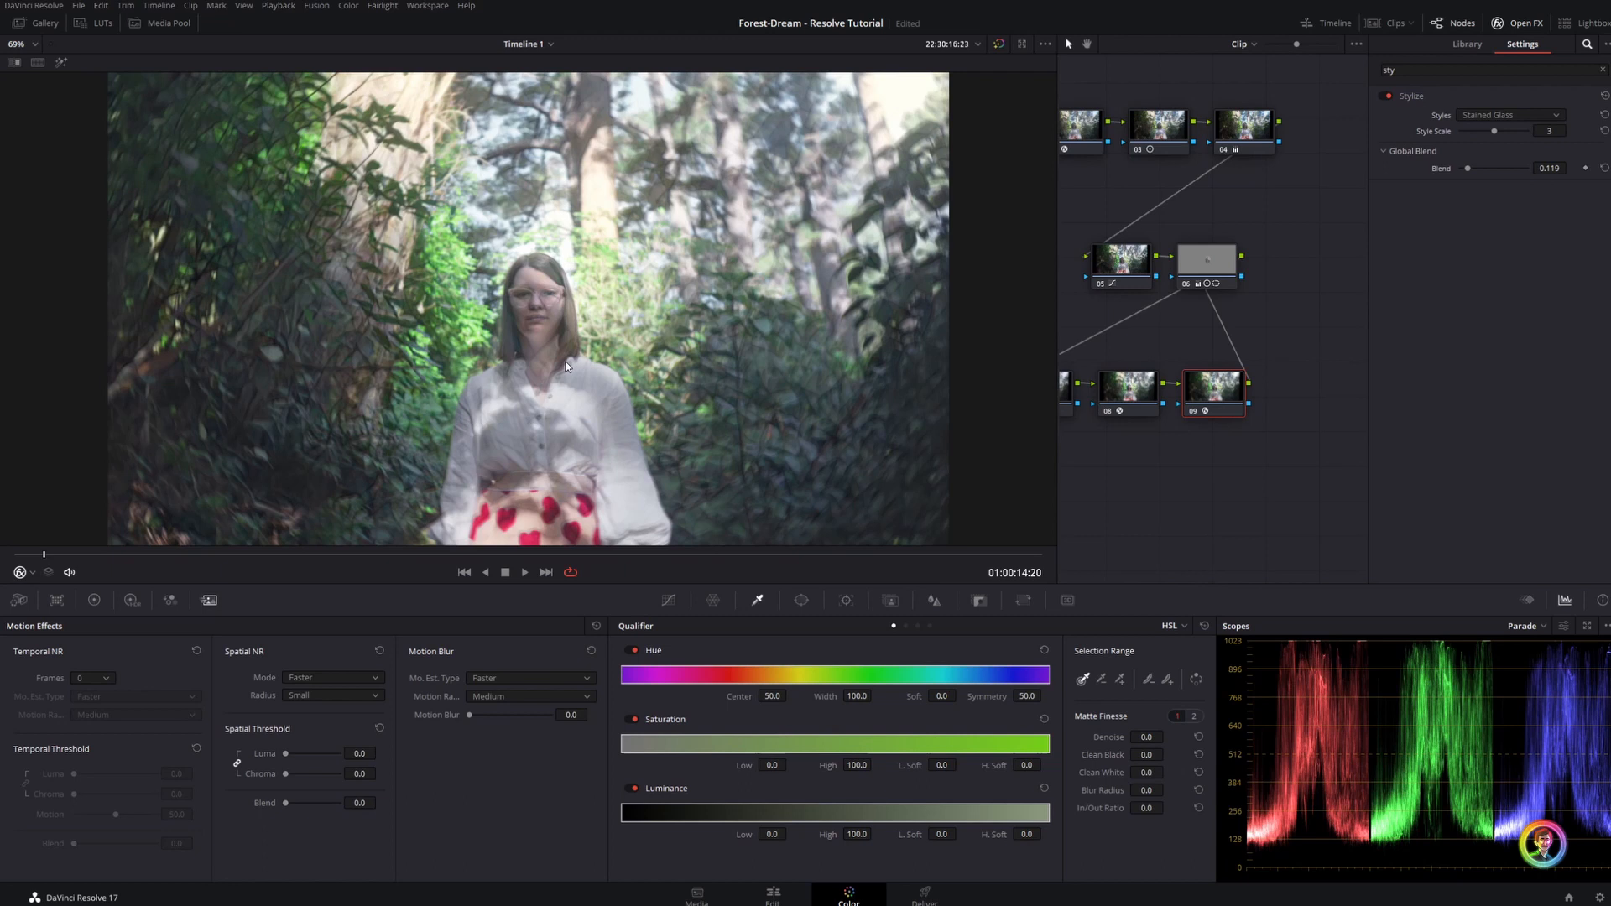
left_click(1519, 22)
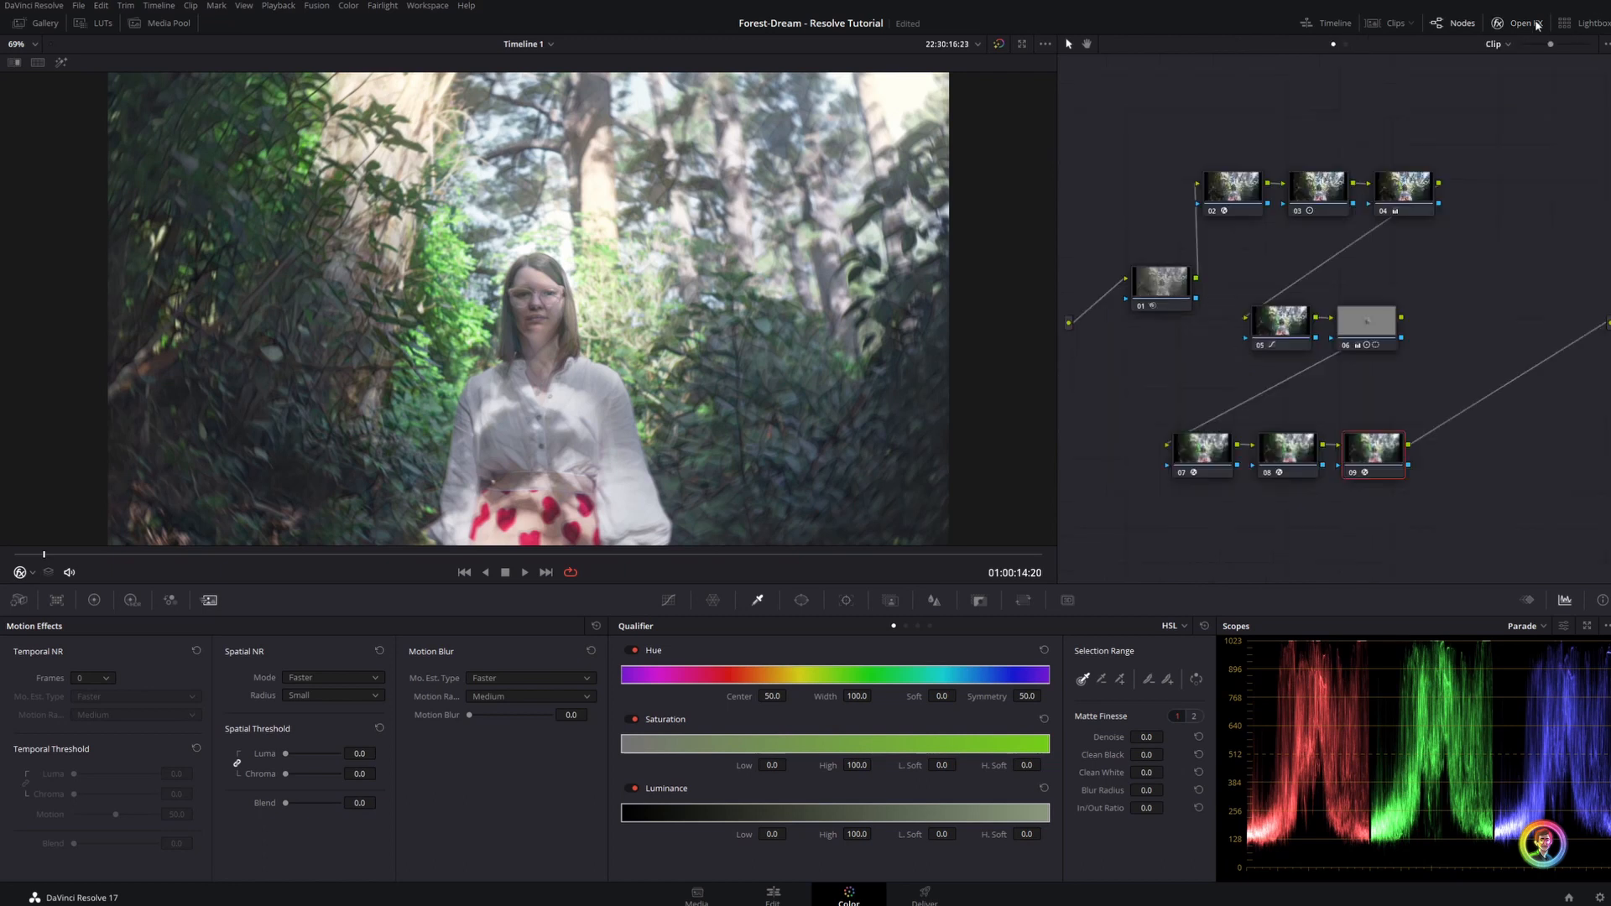
Add an inverted tall circle window around the woman on the Stylize node, with aspect 27.54 and softness 12.43
left_click(811, 600)
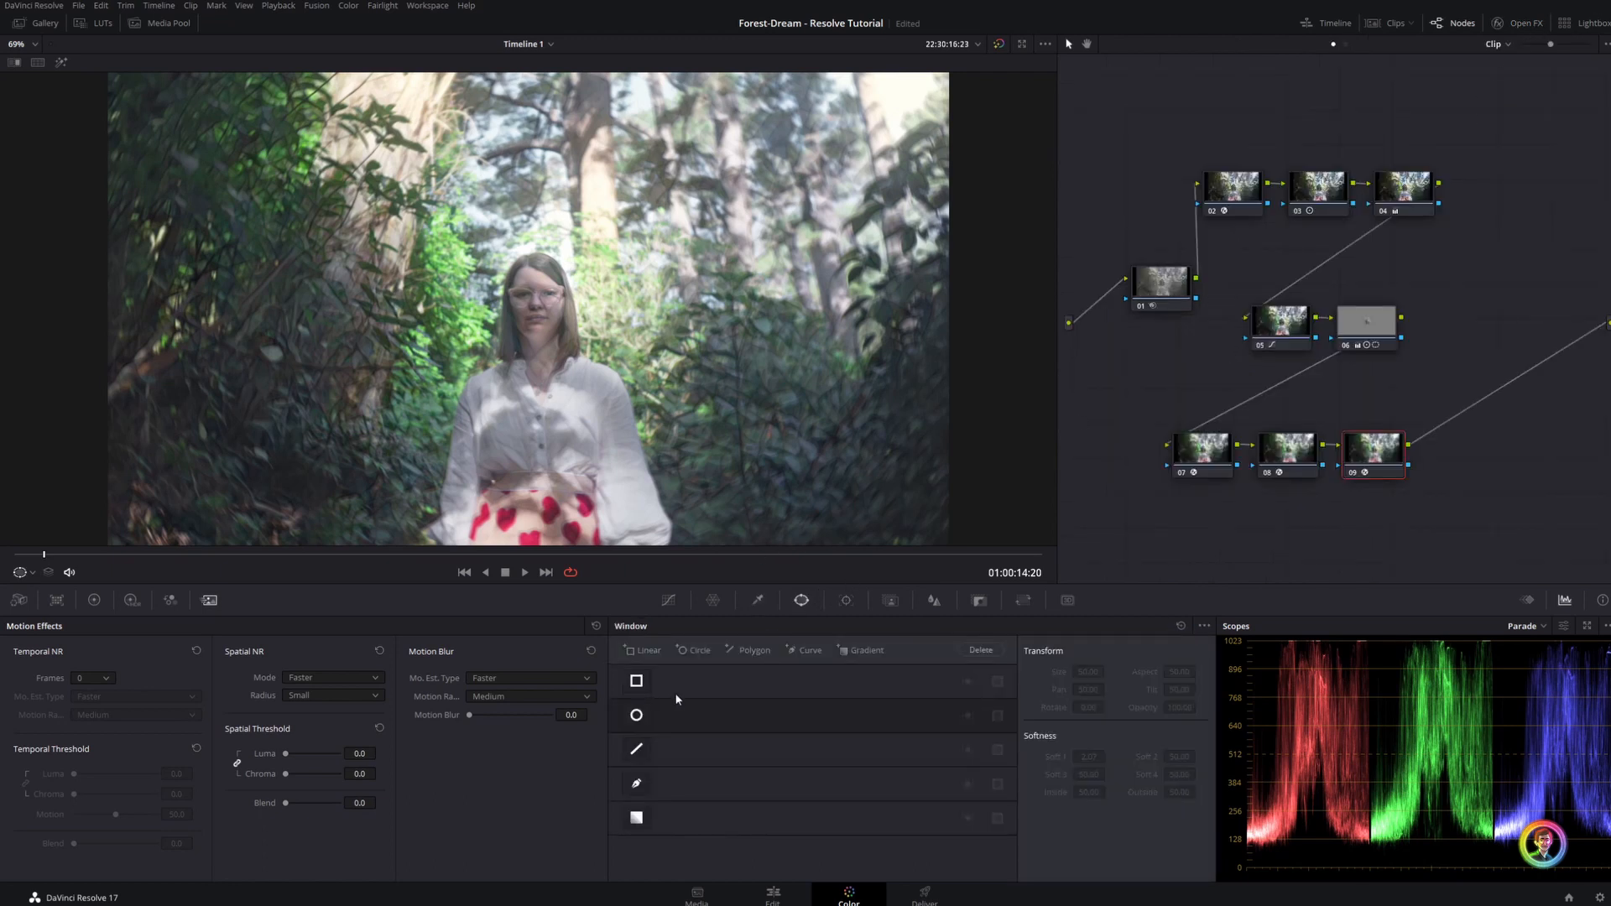
left_click(636, 715)
left_click_drag(530, 451, 529, 544)
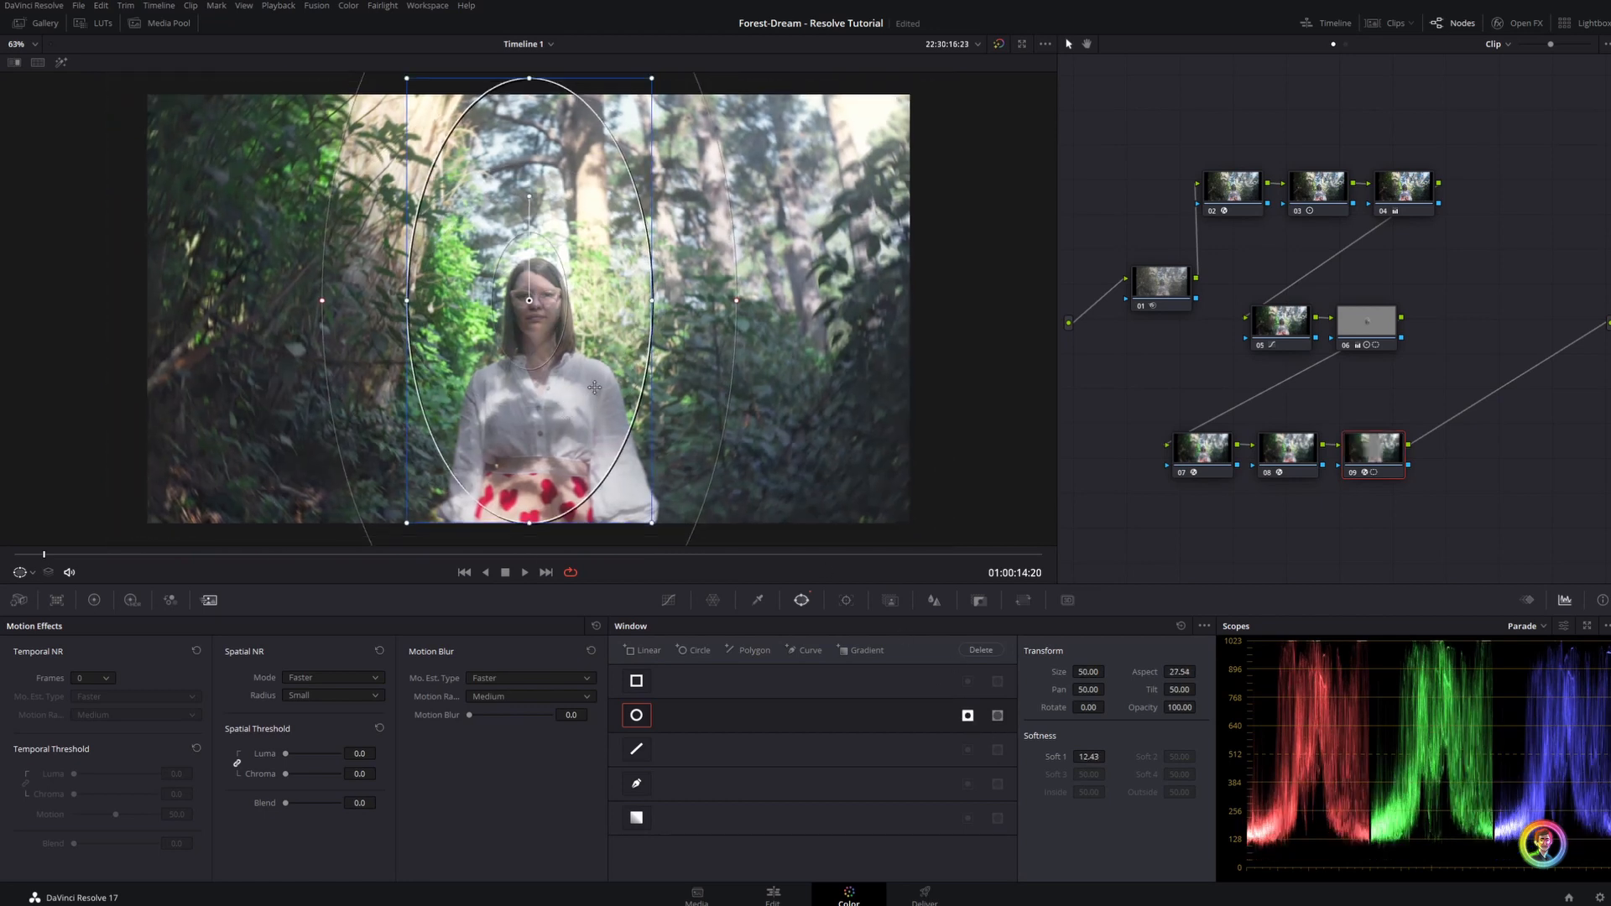
Examine up close how the Stylize effect treats the foliage beside the woman
left_click(758, 600)
scroll(841, 483, "up", 1)
scroll(841, 482, "up", 1)
left_click_drag(841, 482, 558, 383)
left_click(1535, 28)
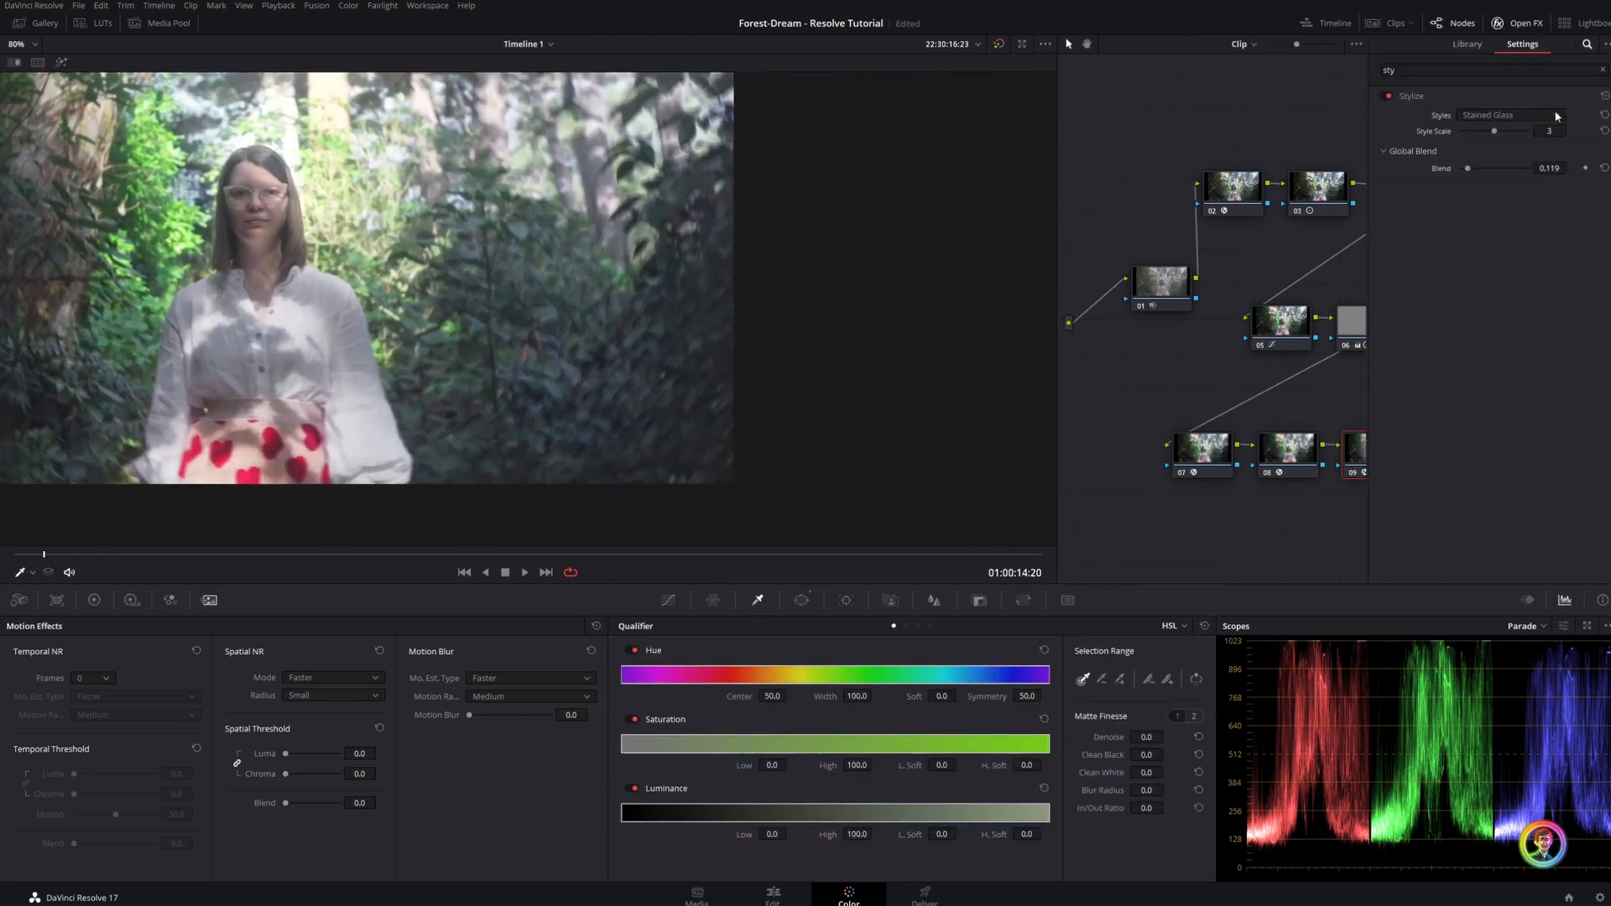
scroll(471, 418, "up", 5)
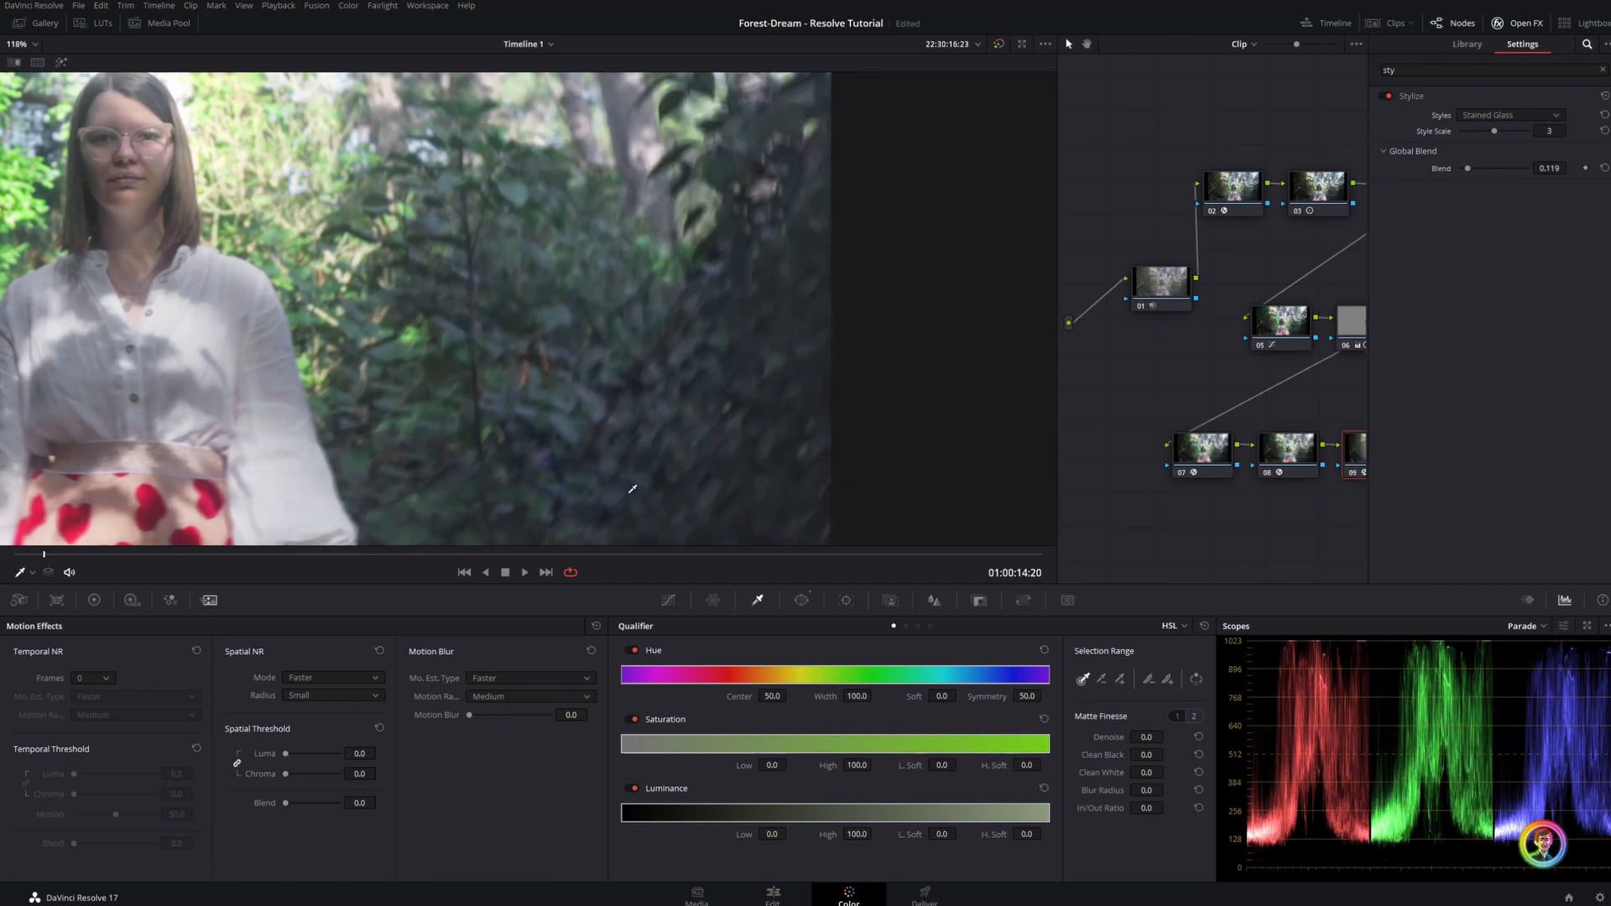
key("shift+z")
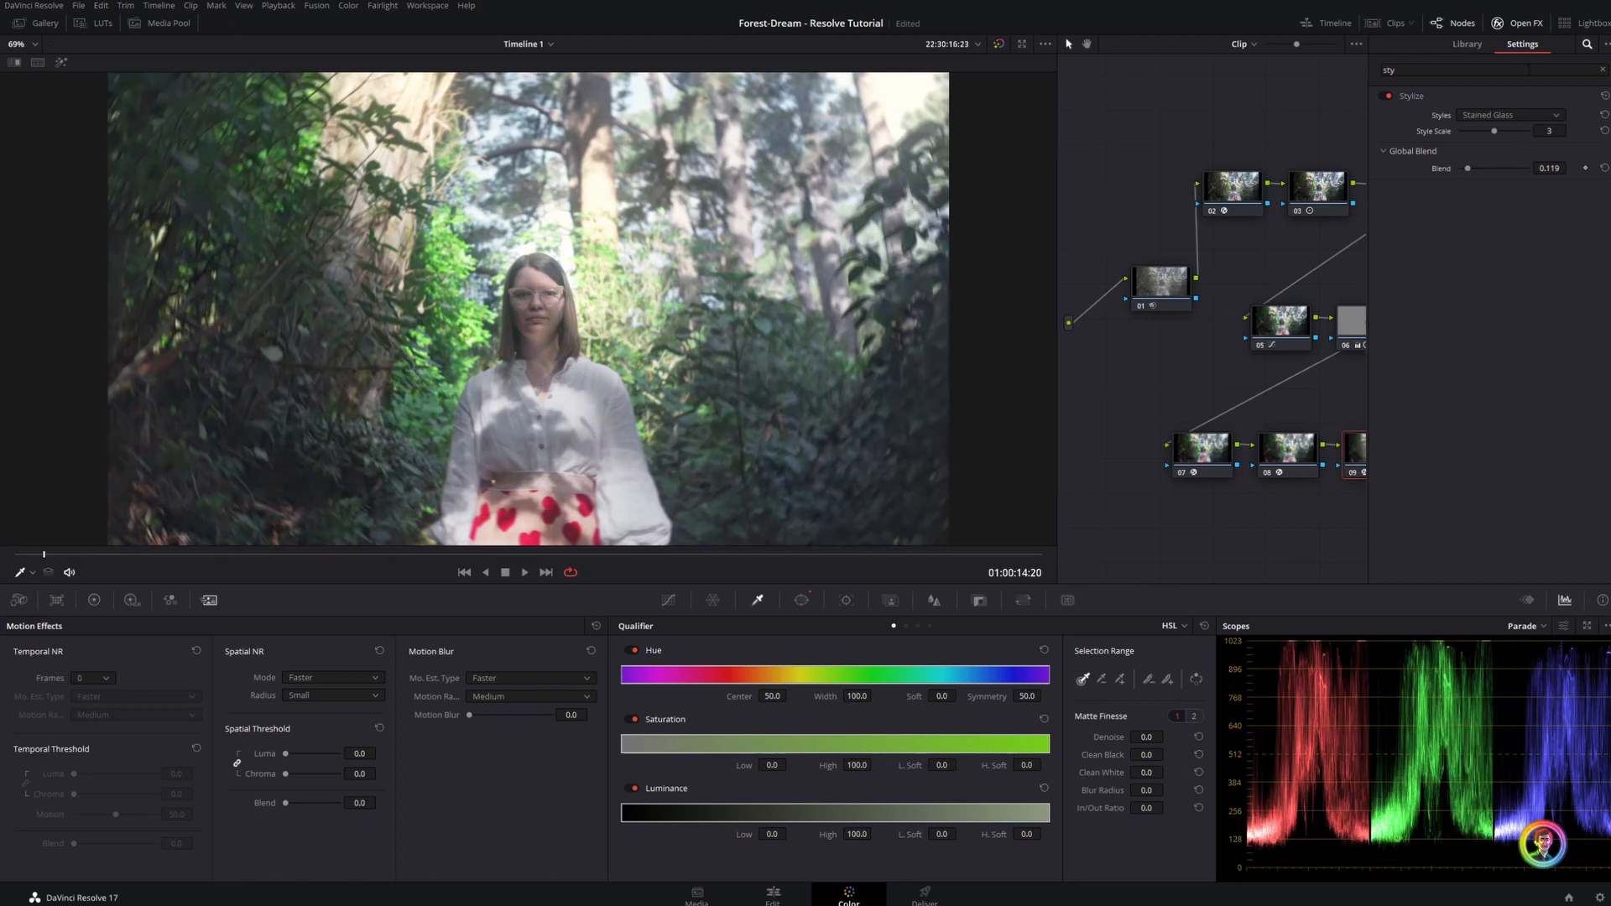
Add a serial node that takes the Stylize node's key, lower its gamma to -0.07, and play back the clip
left_click(1526, 29)
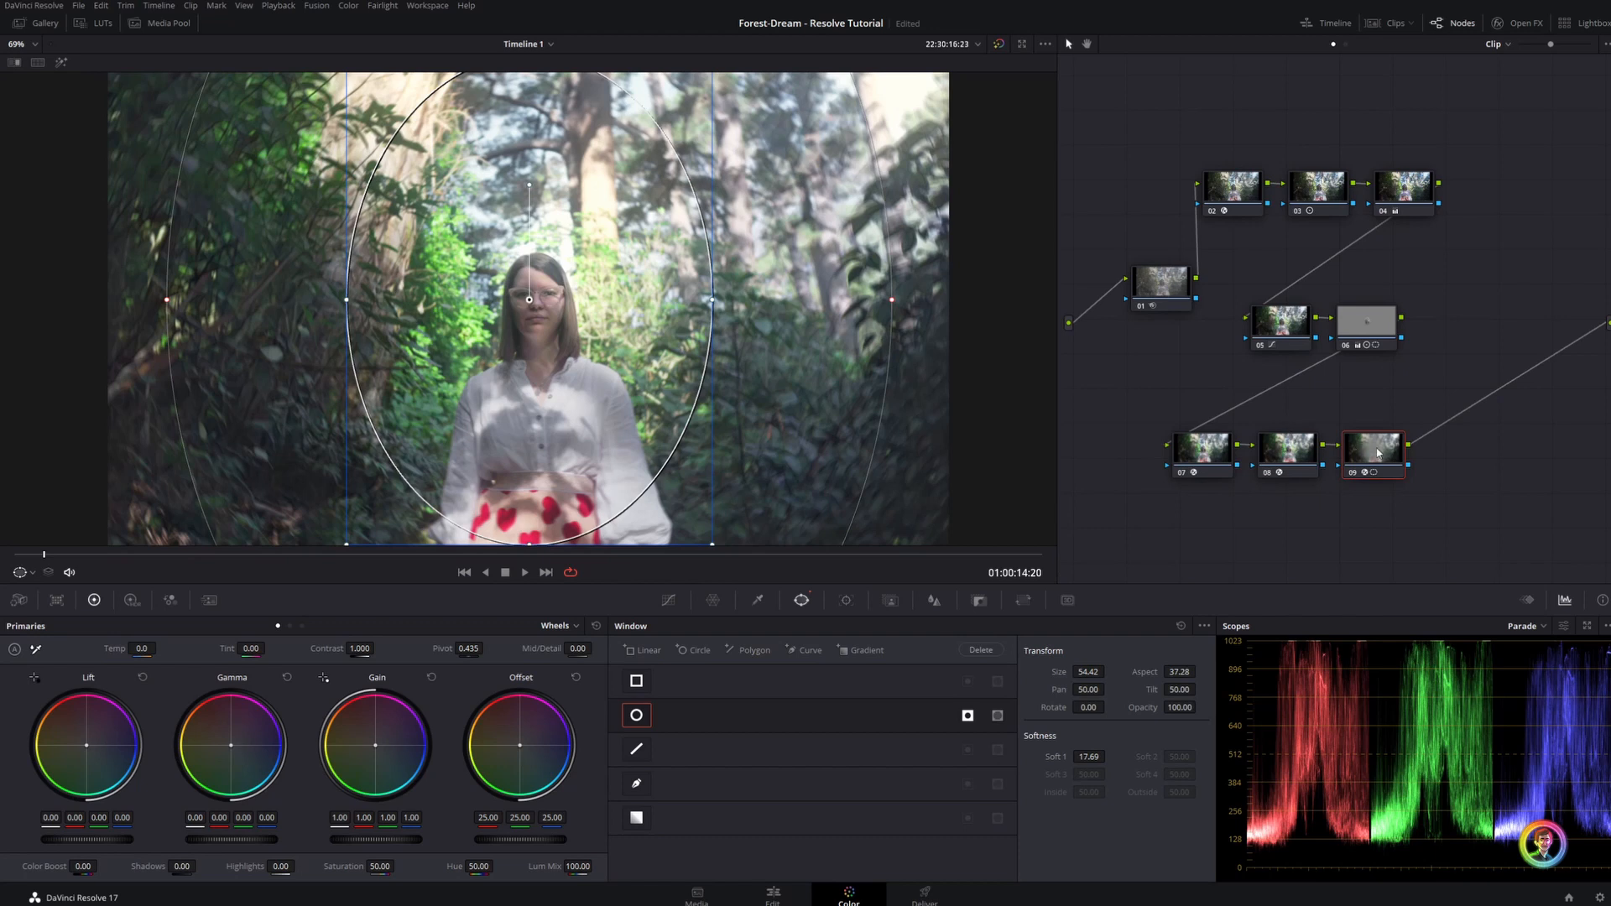
key("alt+s")
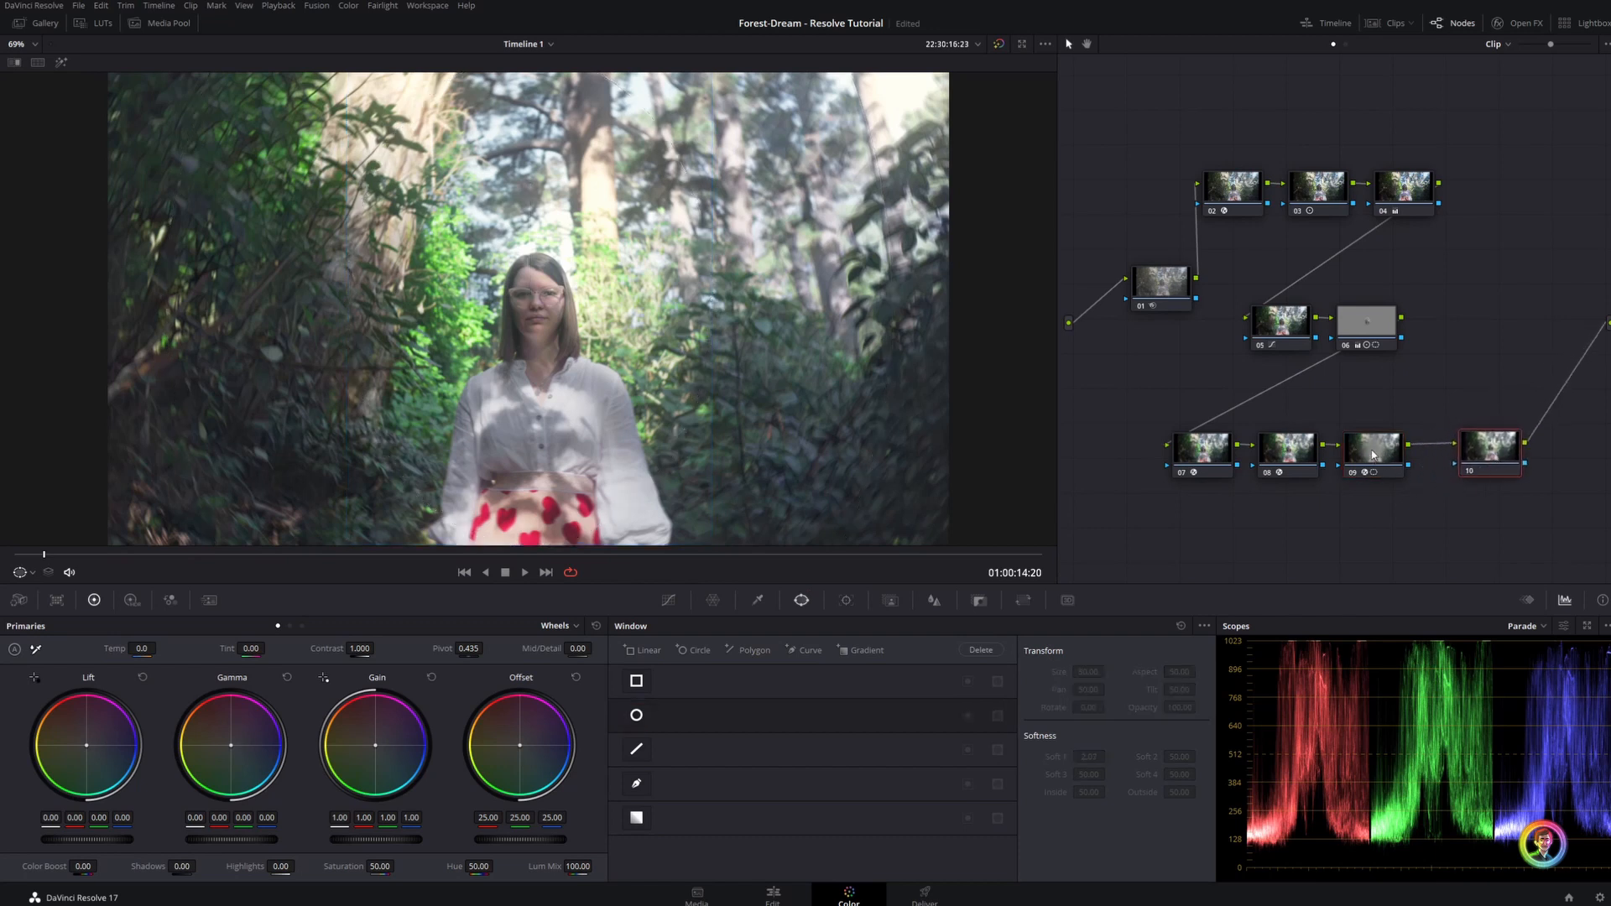
left_click_drag(1410, 467, 1454, 464)
left_click_drag(244, 834, 212, 834)
key("space")
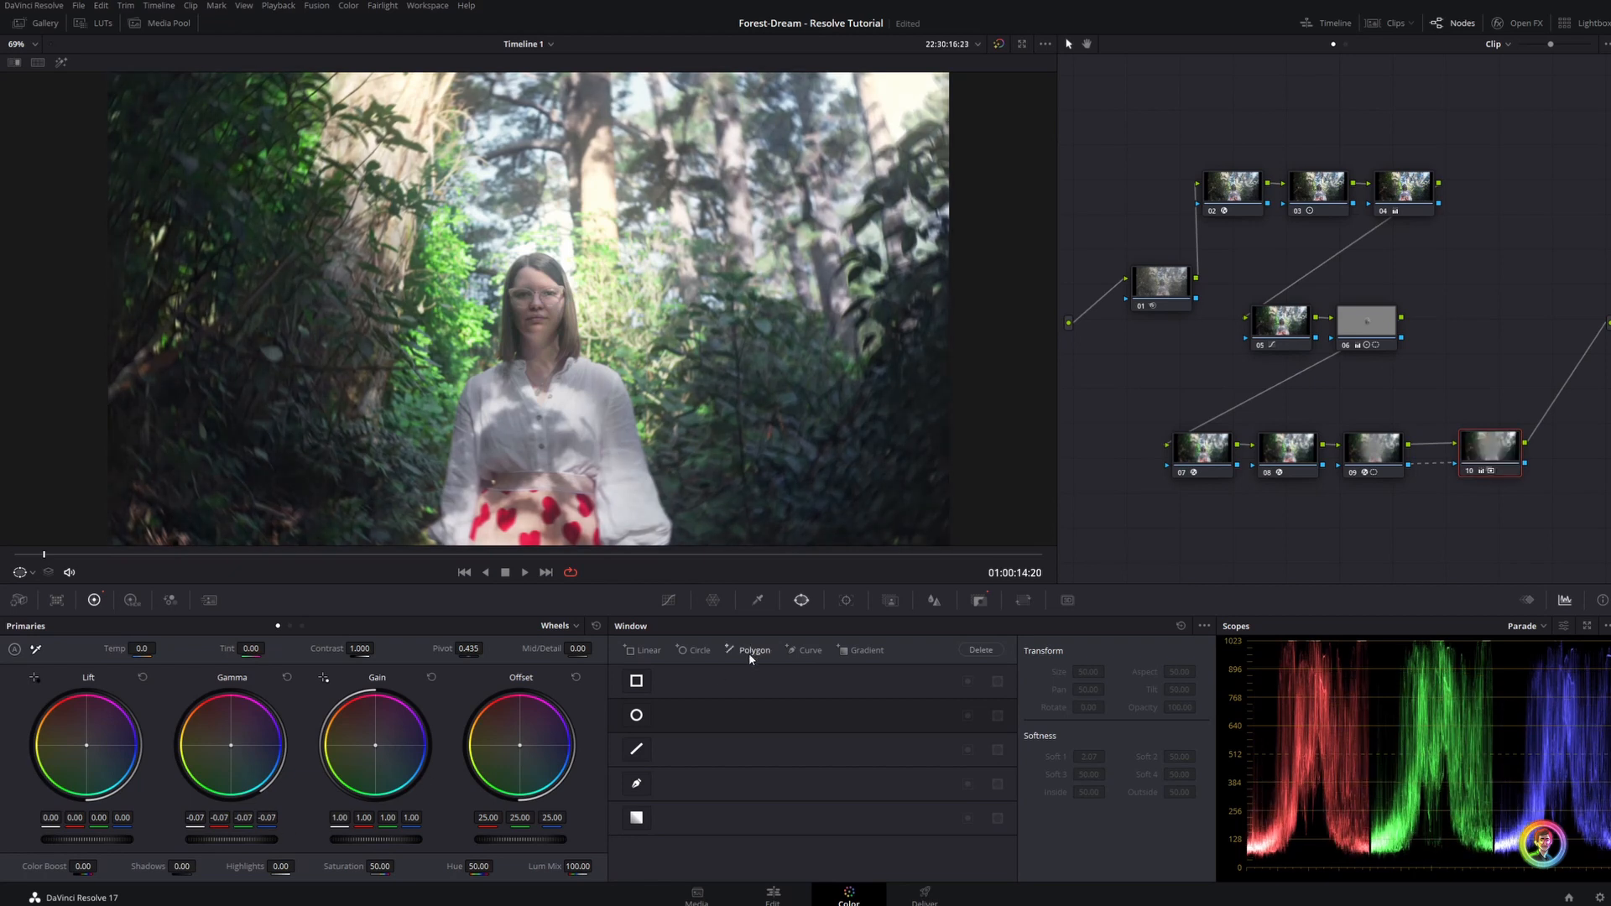
left_click(757, 600)
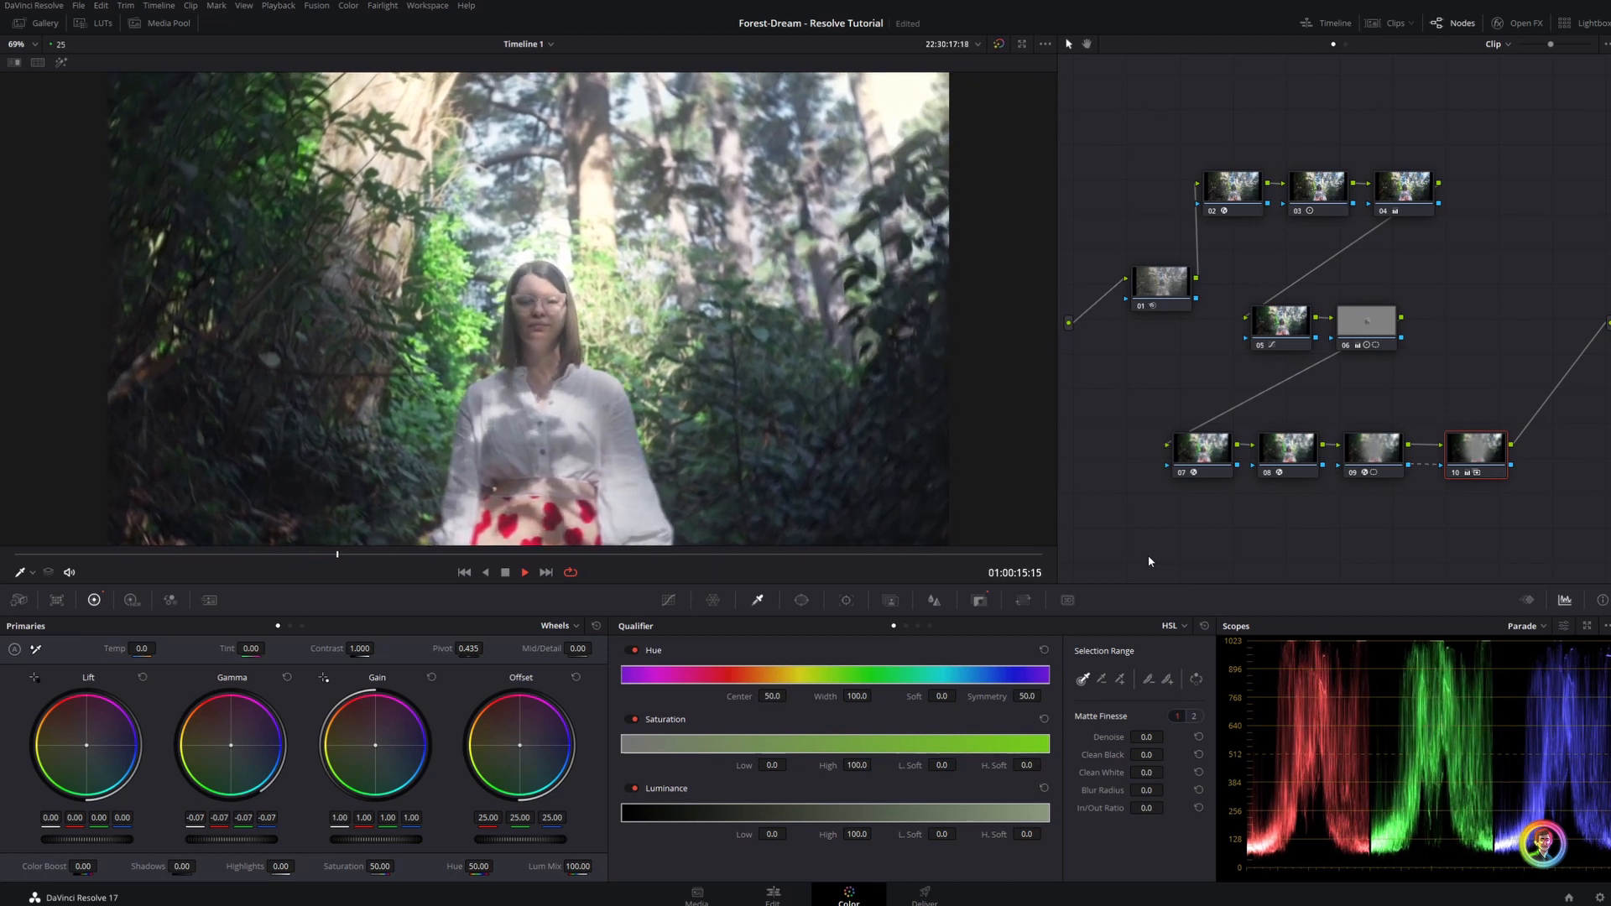
key("space")
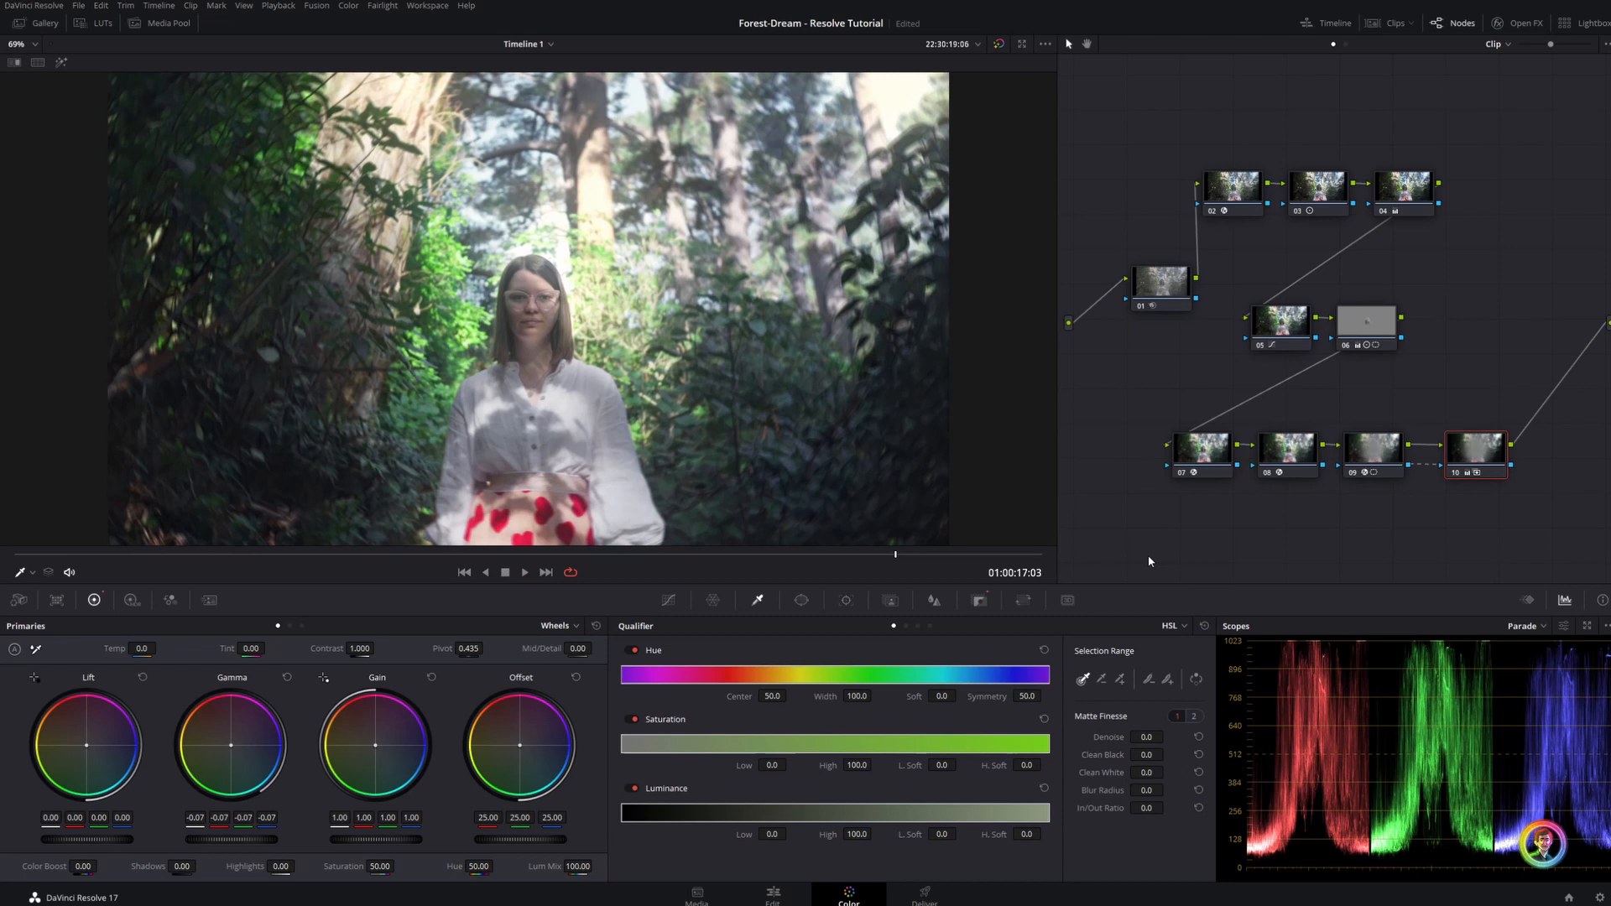
Paste the finished grade onto the next clip of the ferns and delete its face window node
key("Down")
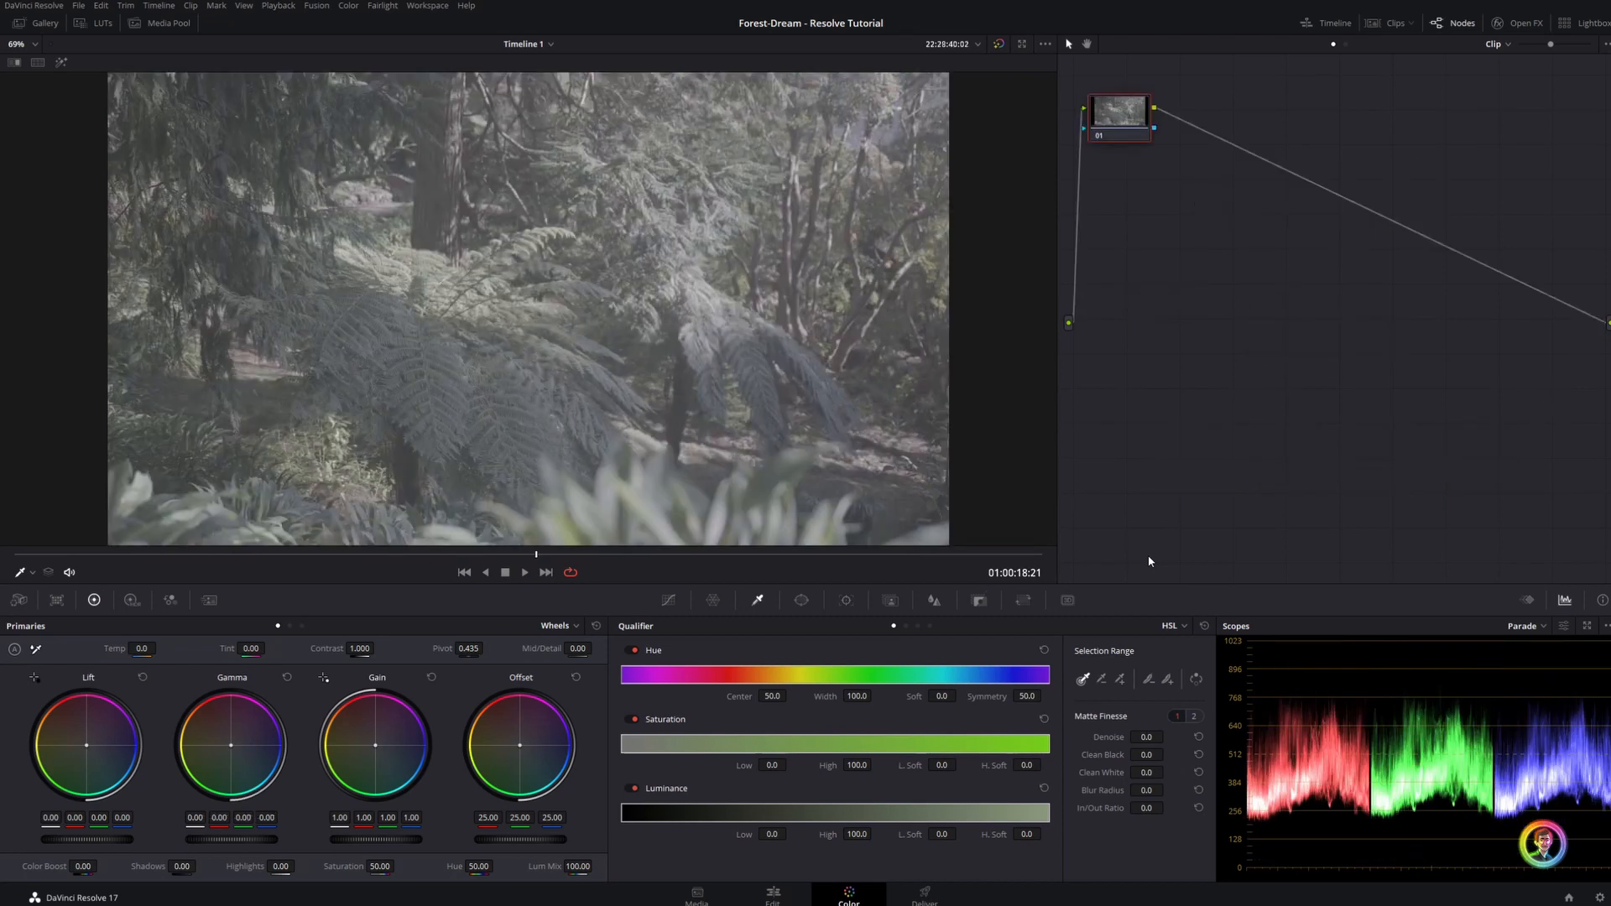
key("ctrl+v")
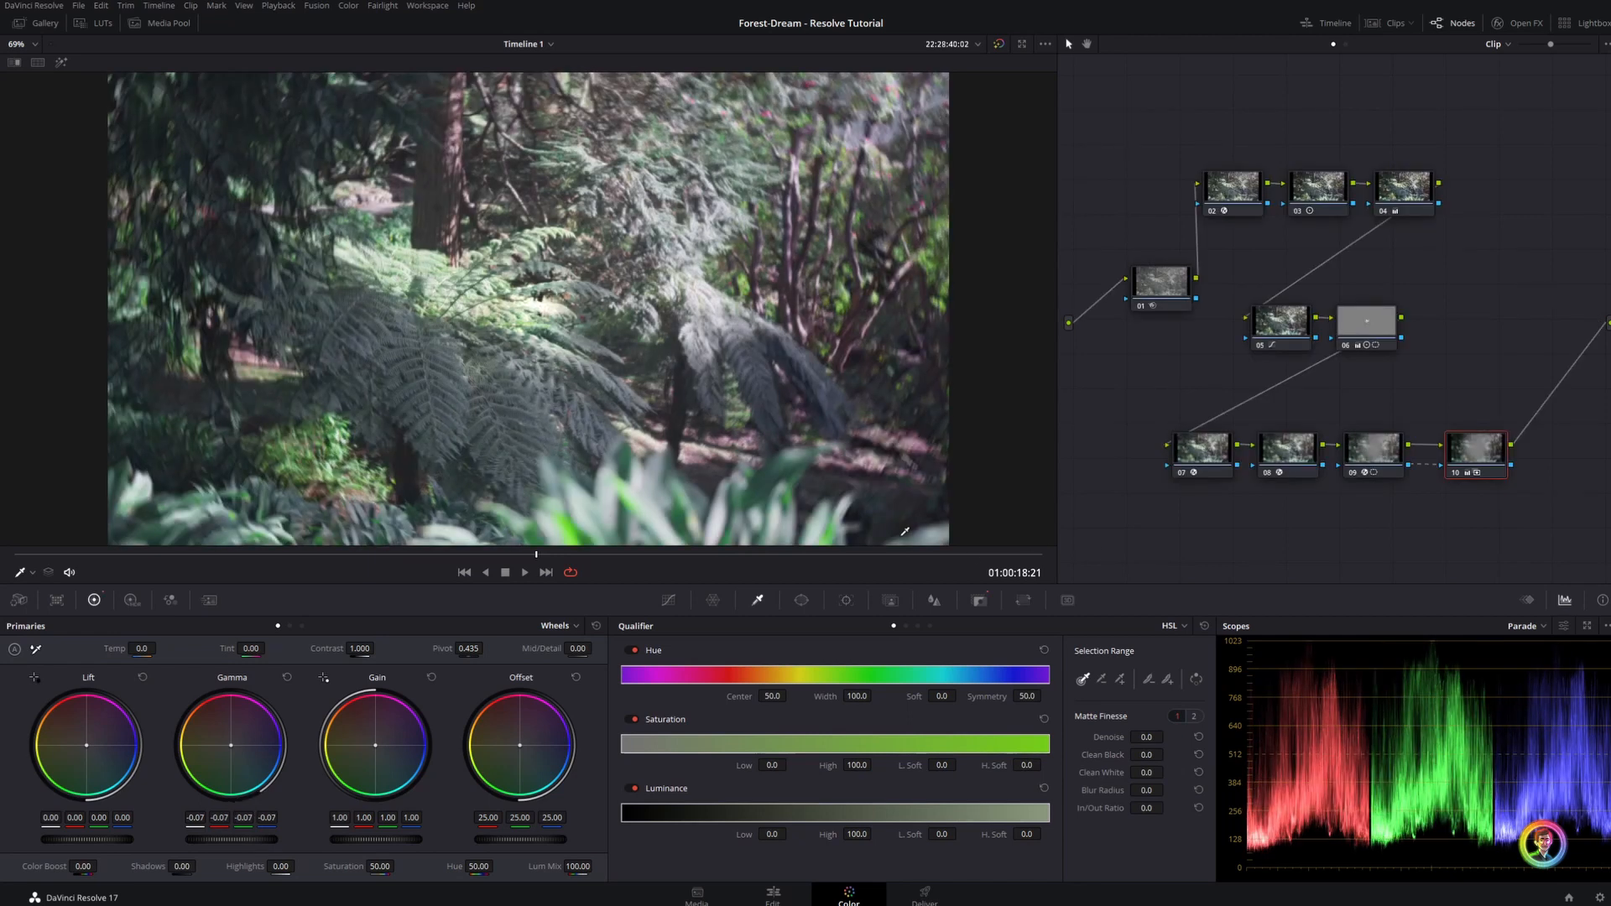
left_click(1368, 307)
key("Delete")
key("space")
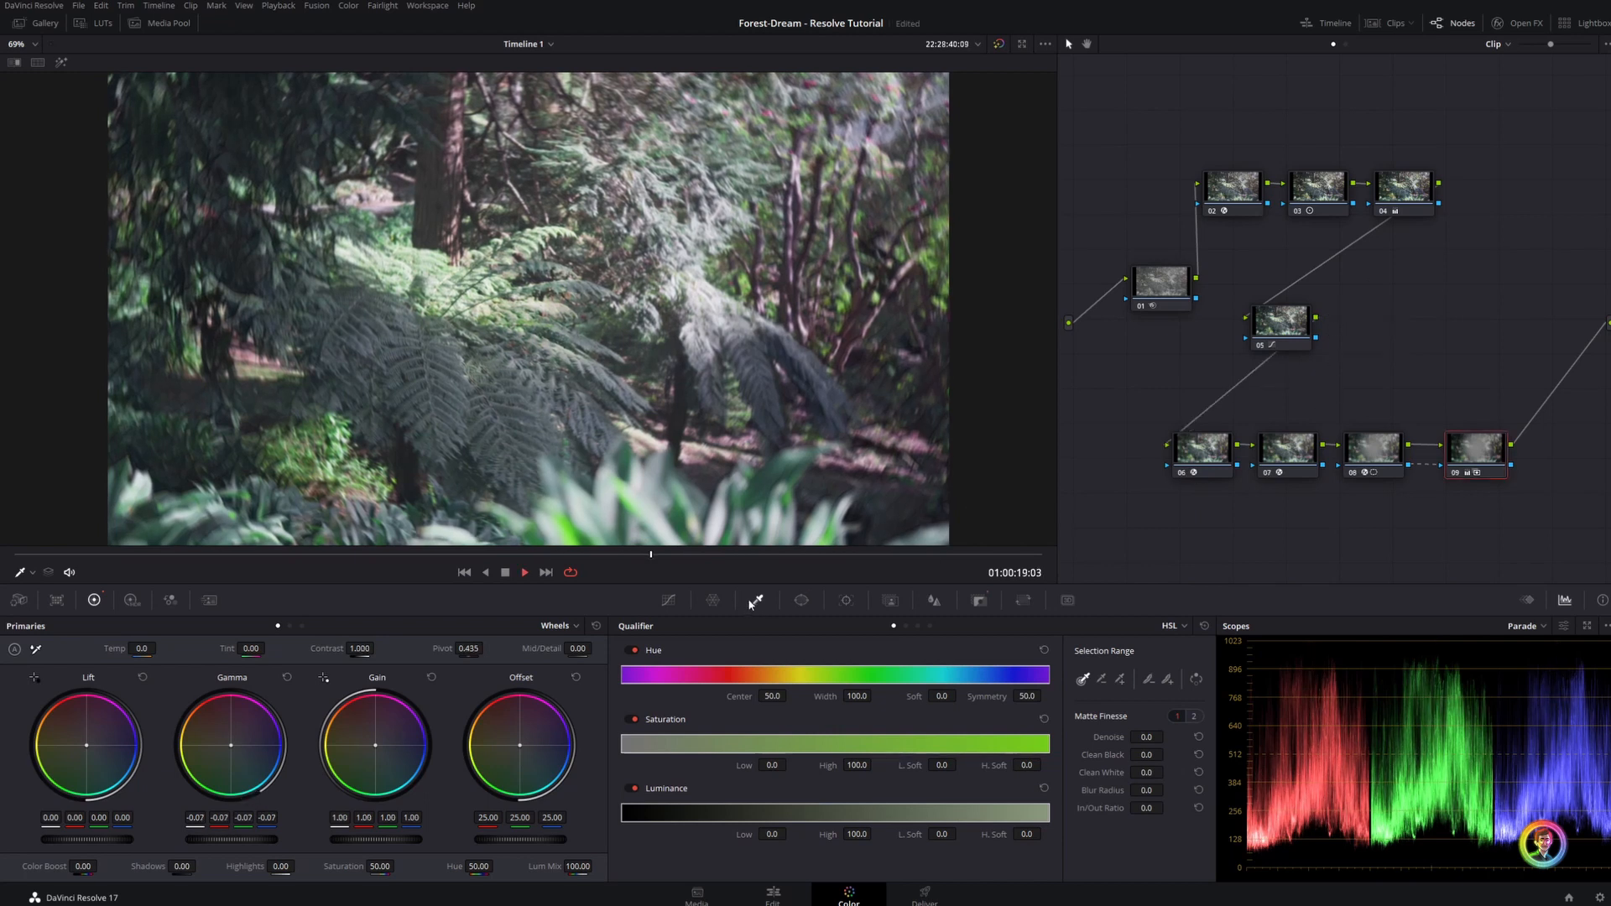
Shift the fern clip's node 04 gamma balance to red -0.02, green 0.01 and blue -0.01
left_click(1278, 319)
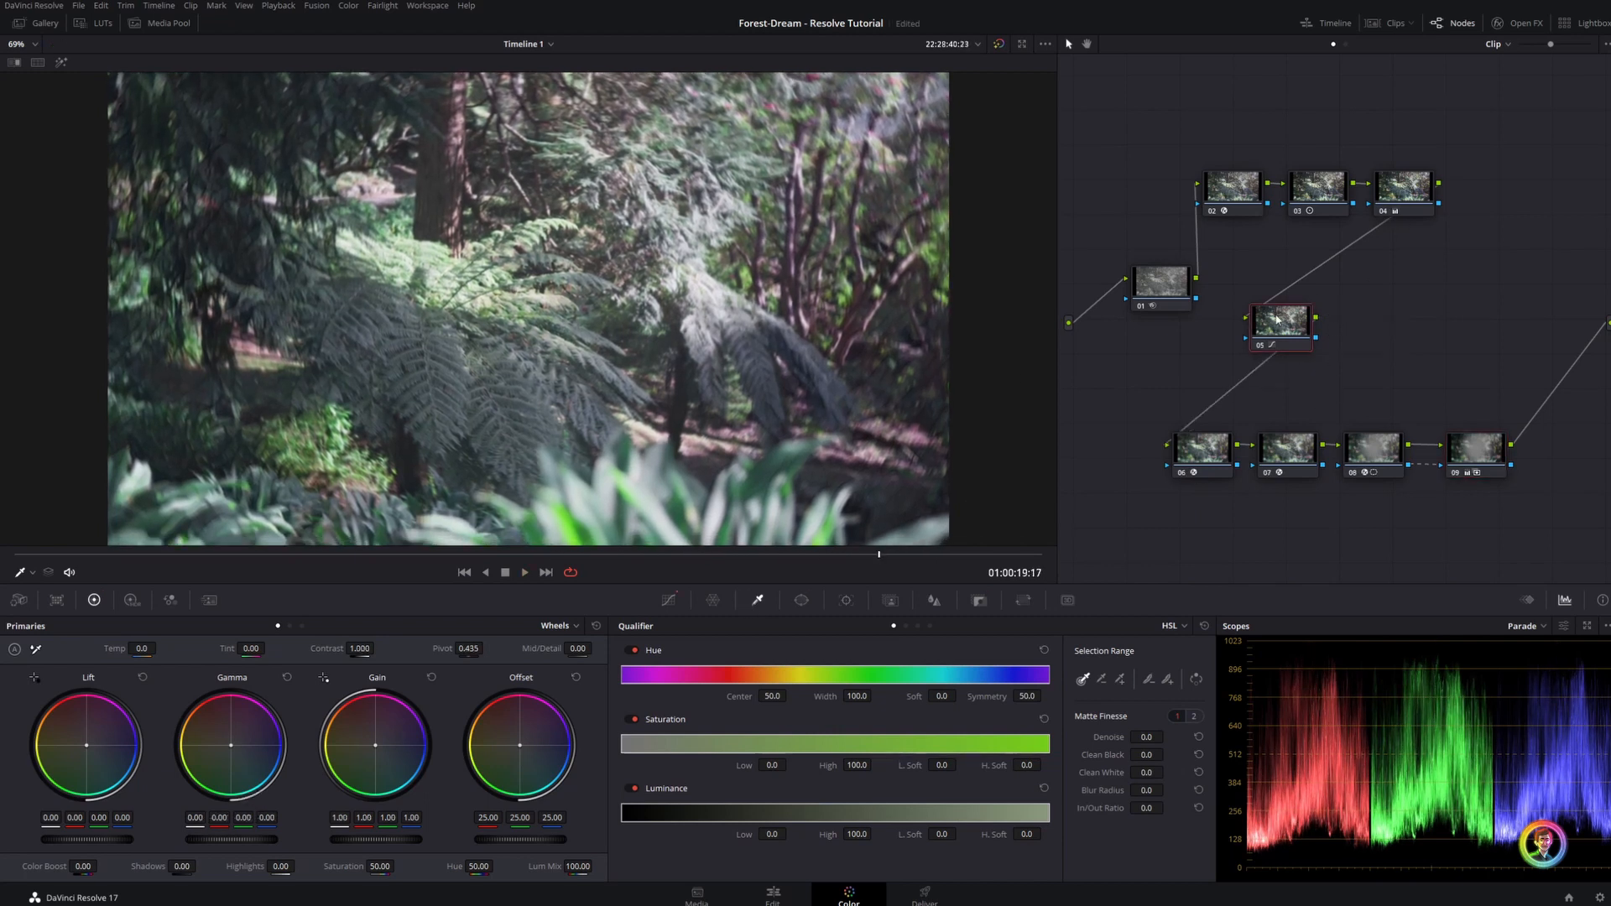
left_click(1373, 191)
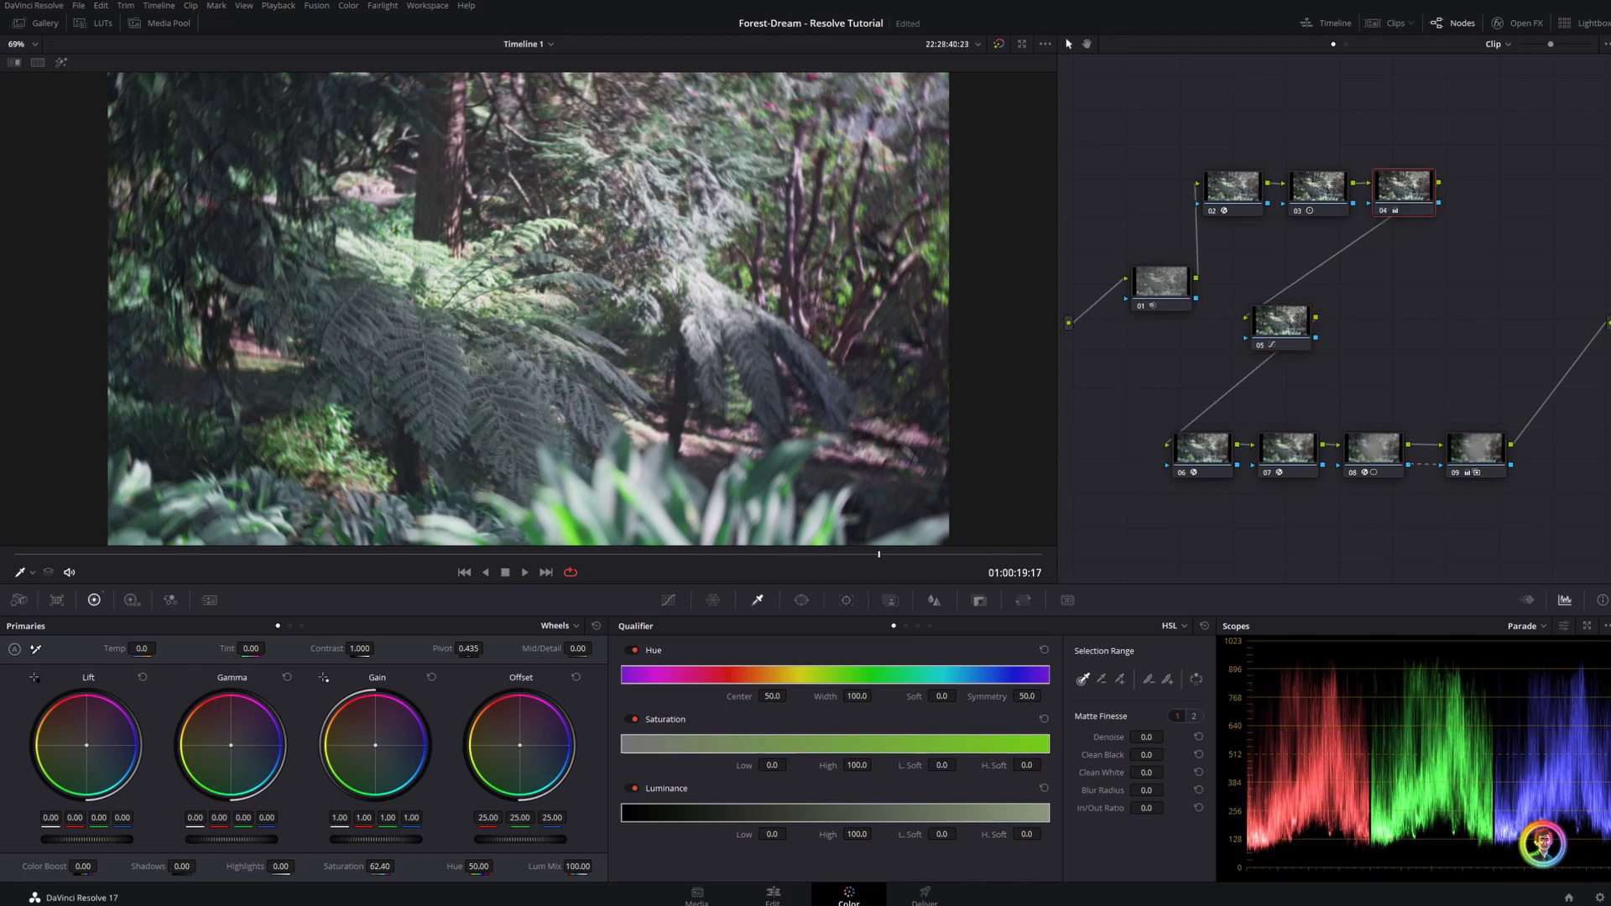
left_click_drag(231, 745, 230, 750)
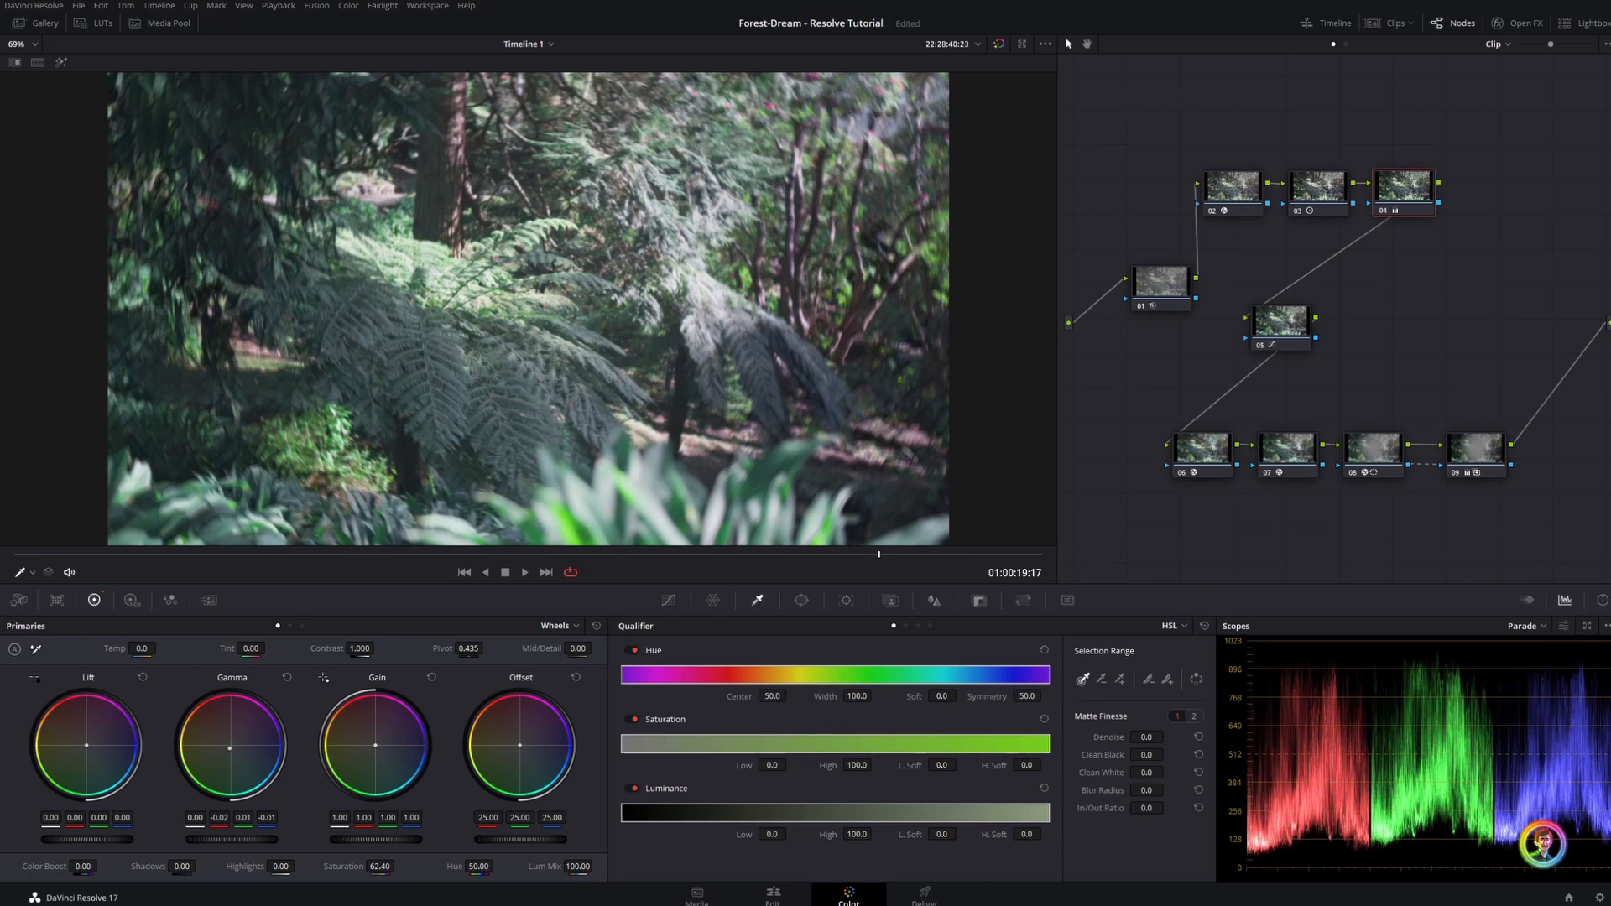
On the fern clip's node 05, reduce the saturation of the magenta tones with the Hue Vs Sat curve
left_click(1271, 340)
left_click(669, 600)
left_click(738, 868)
left_click_drag(1102, 754, 1107, 794)
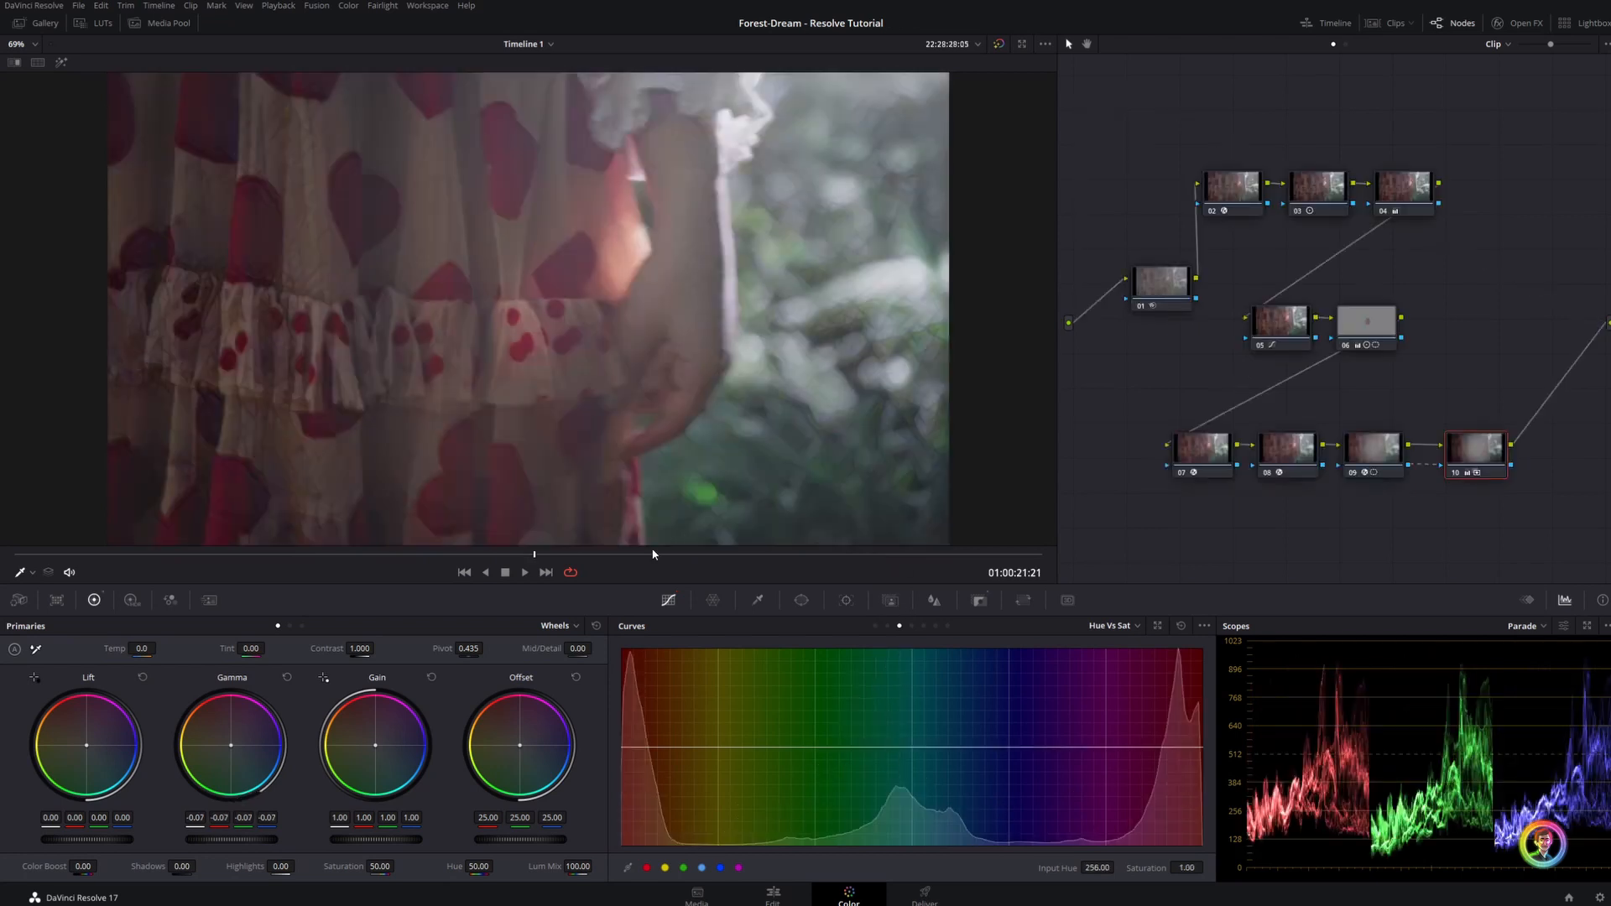
Apply the finished grade to the heart-patterned dress clip and set its Stylize node's global blend to 0.037
left_click_drag(653, 554, 594, 554)
left_click(1358, 455)
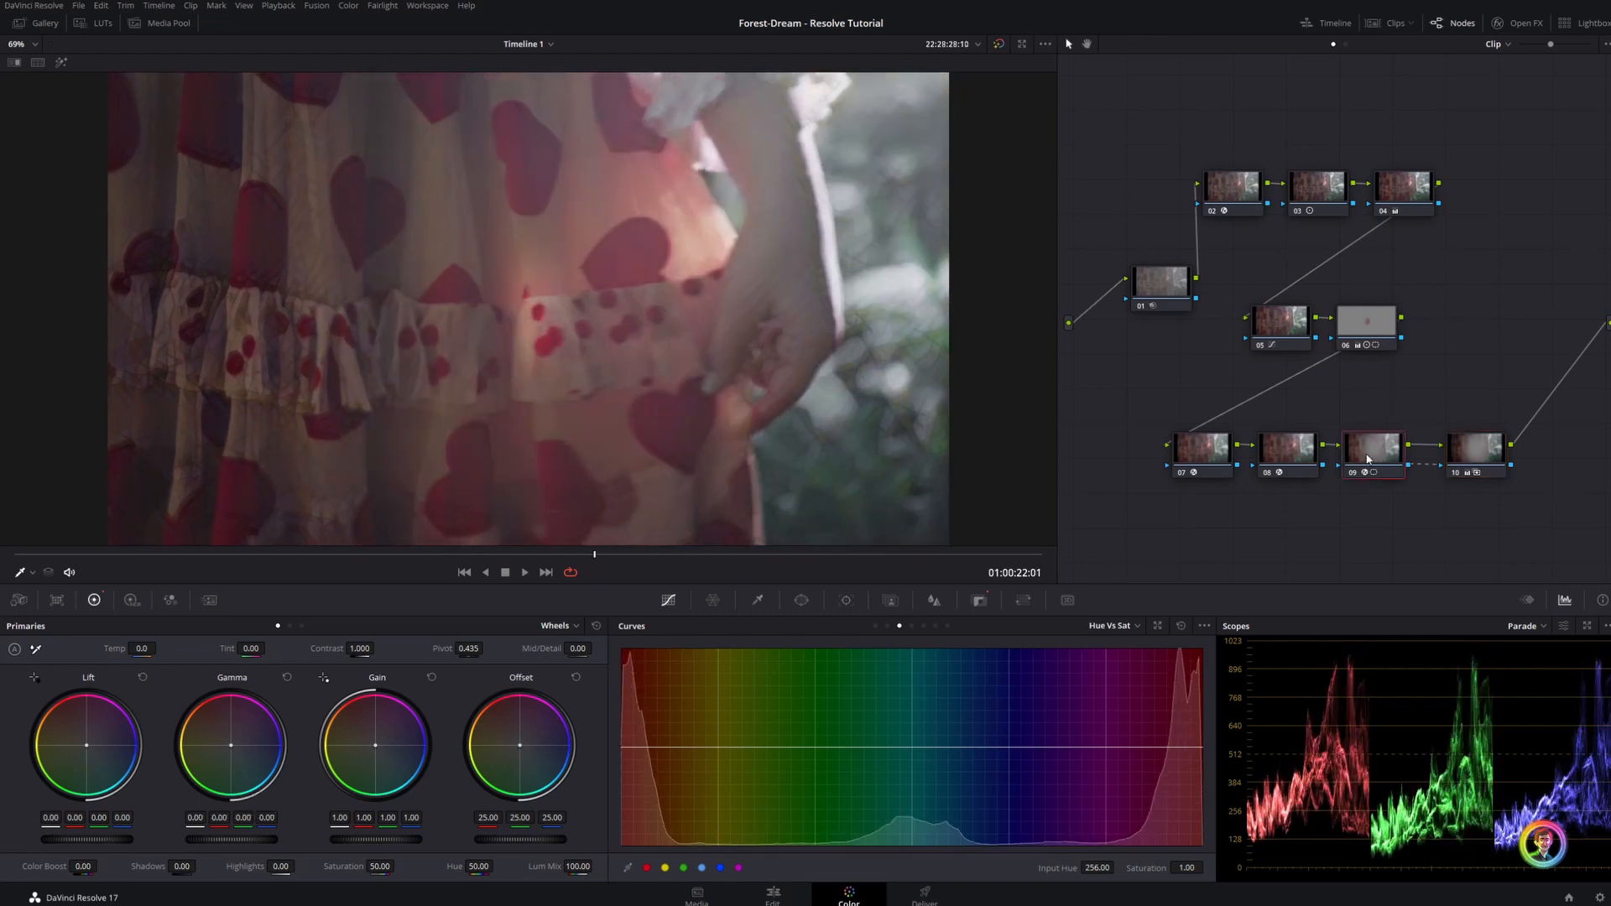
left_click(1526, 24)
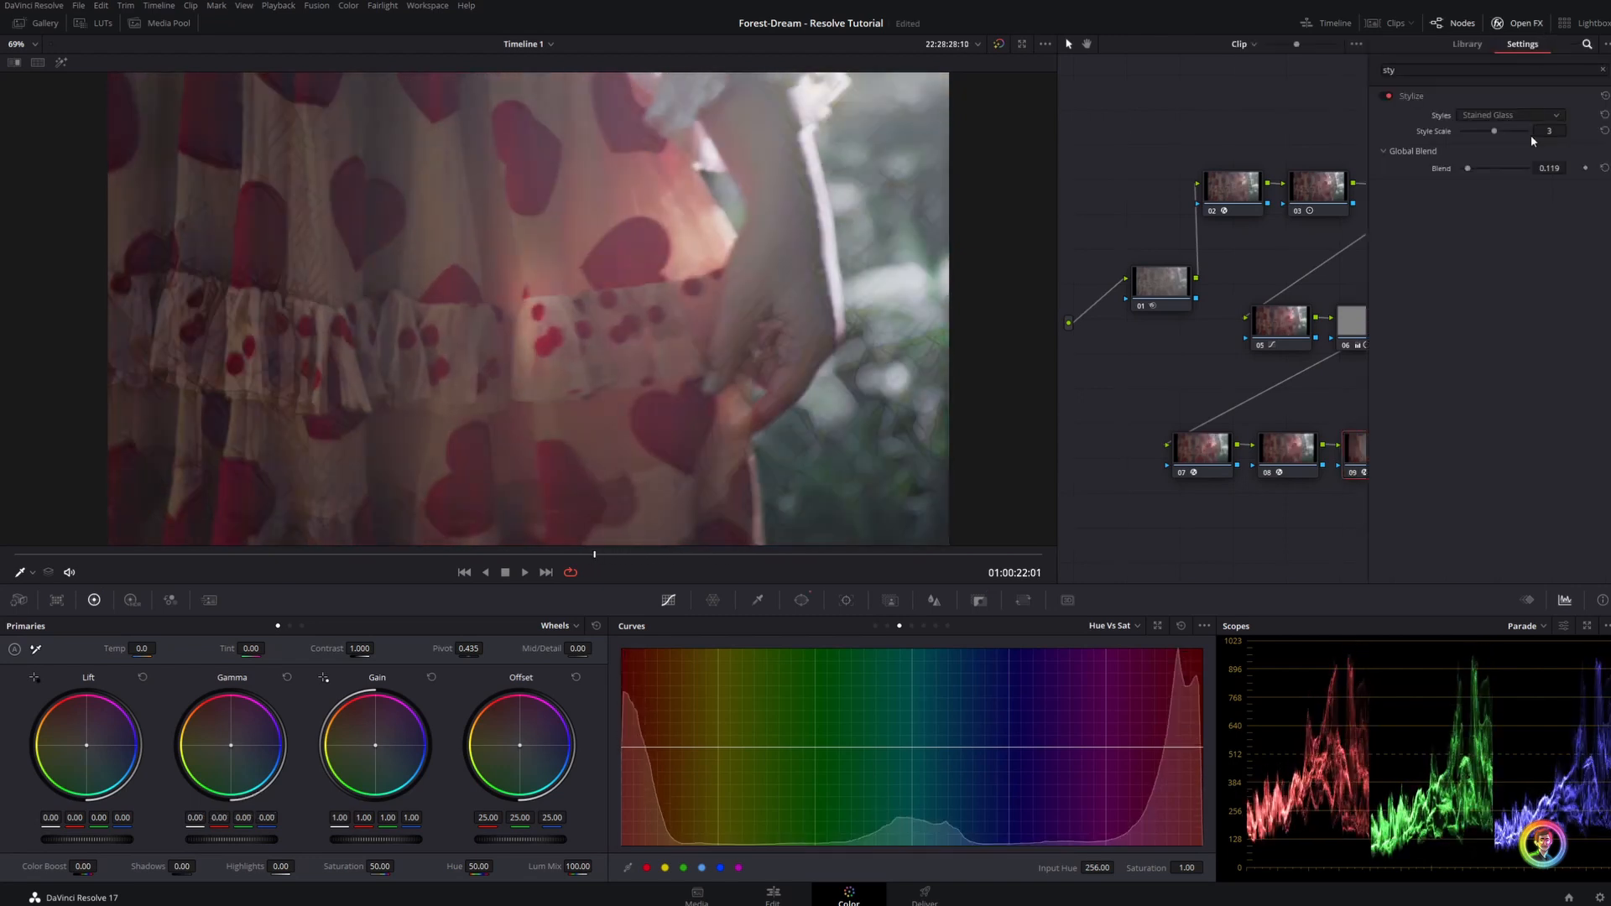
left_click_drag(1550, 169, 1514, 169)
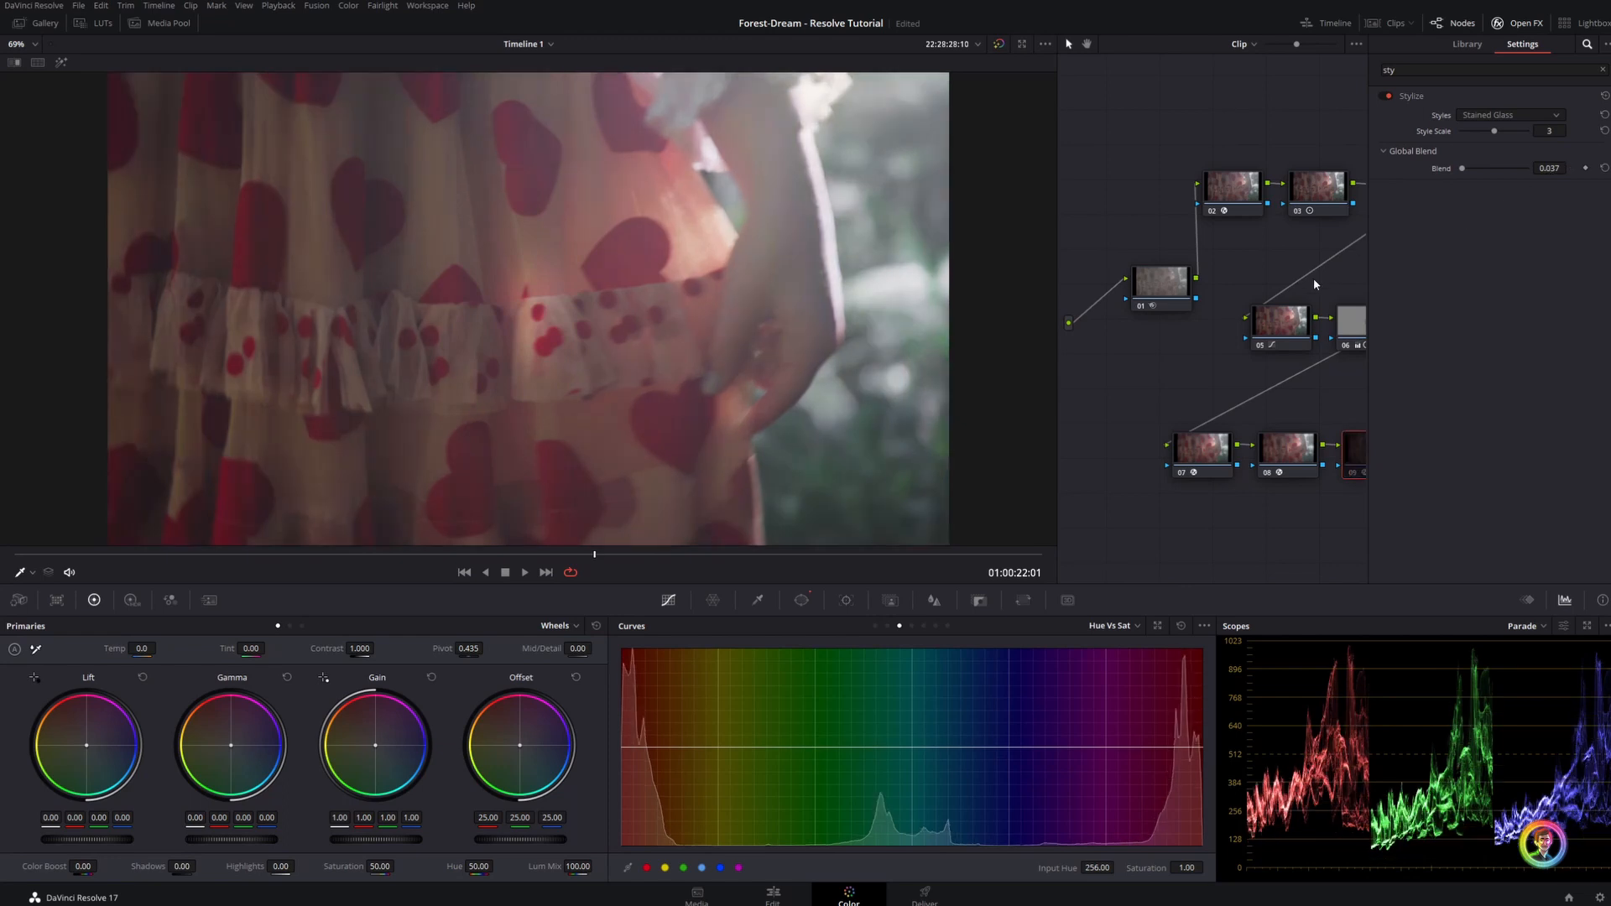
left_click(1518, 23)
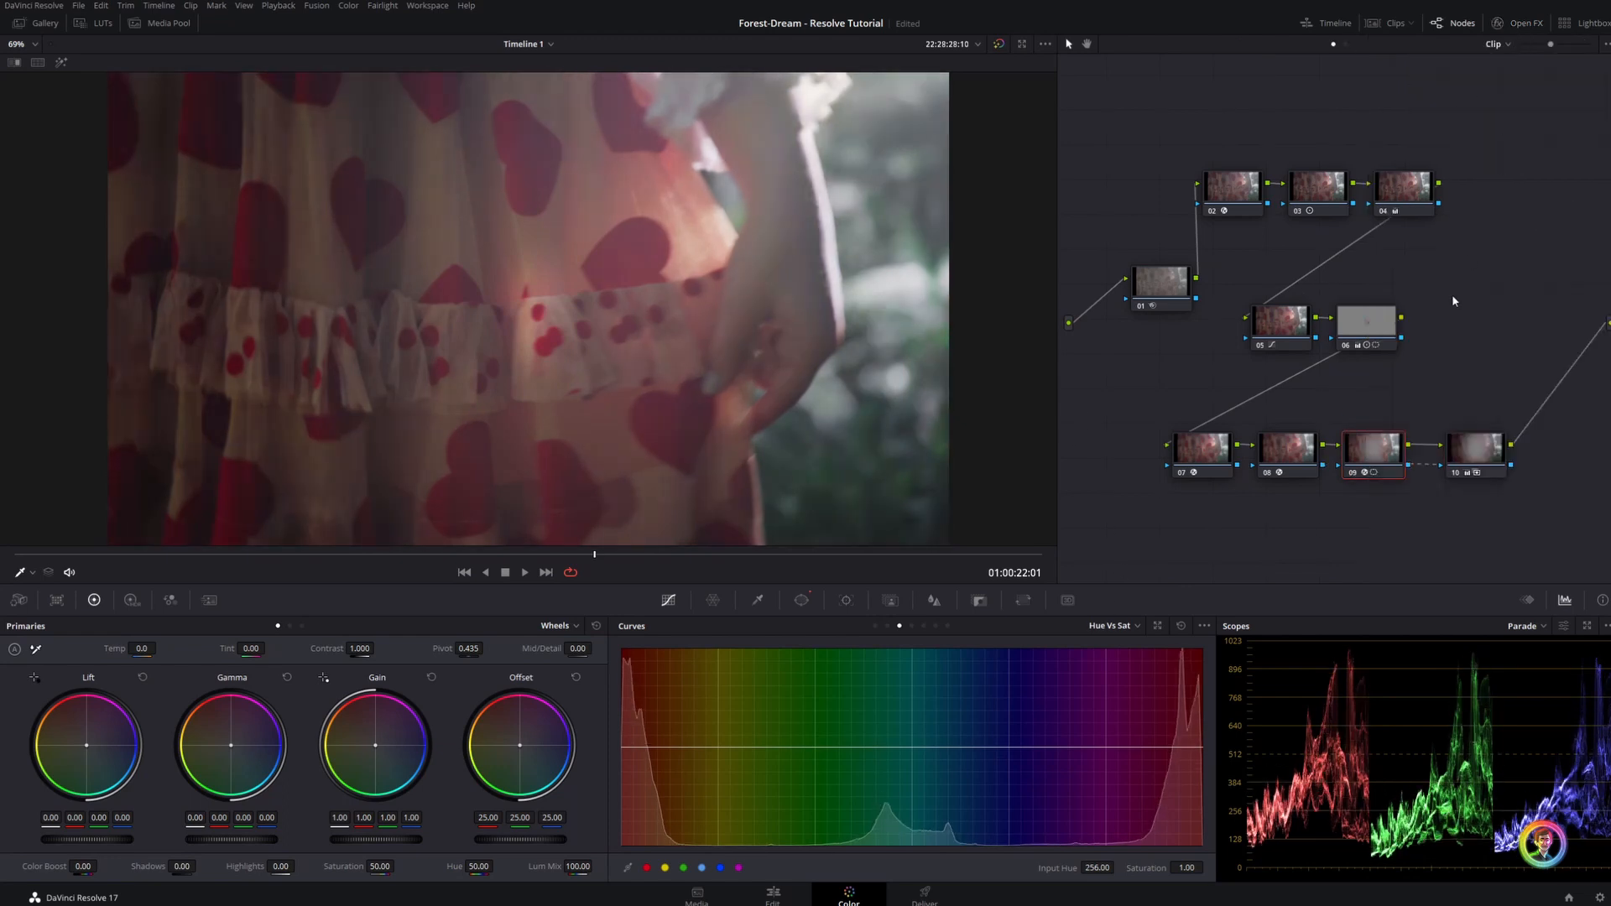
Check the Stylize node's circular window on the dress clip and delete the face window node 06
left_click(802, 600)
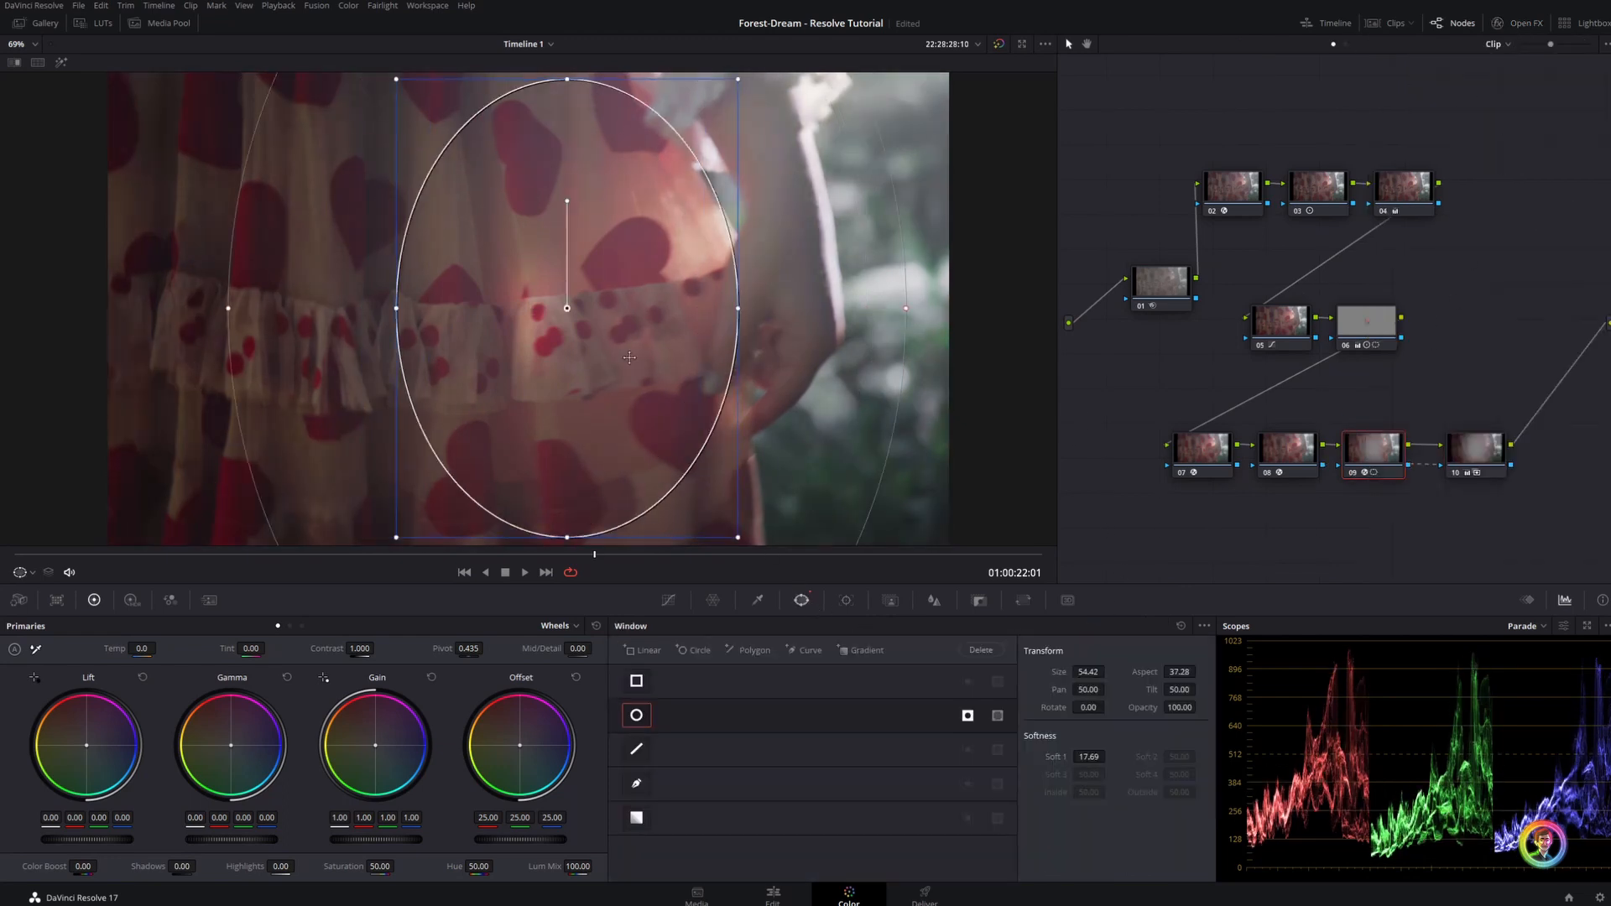
left_click(758, 600)
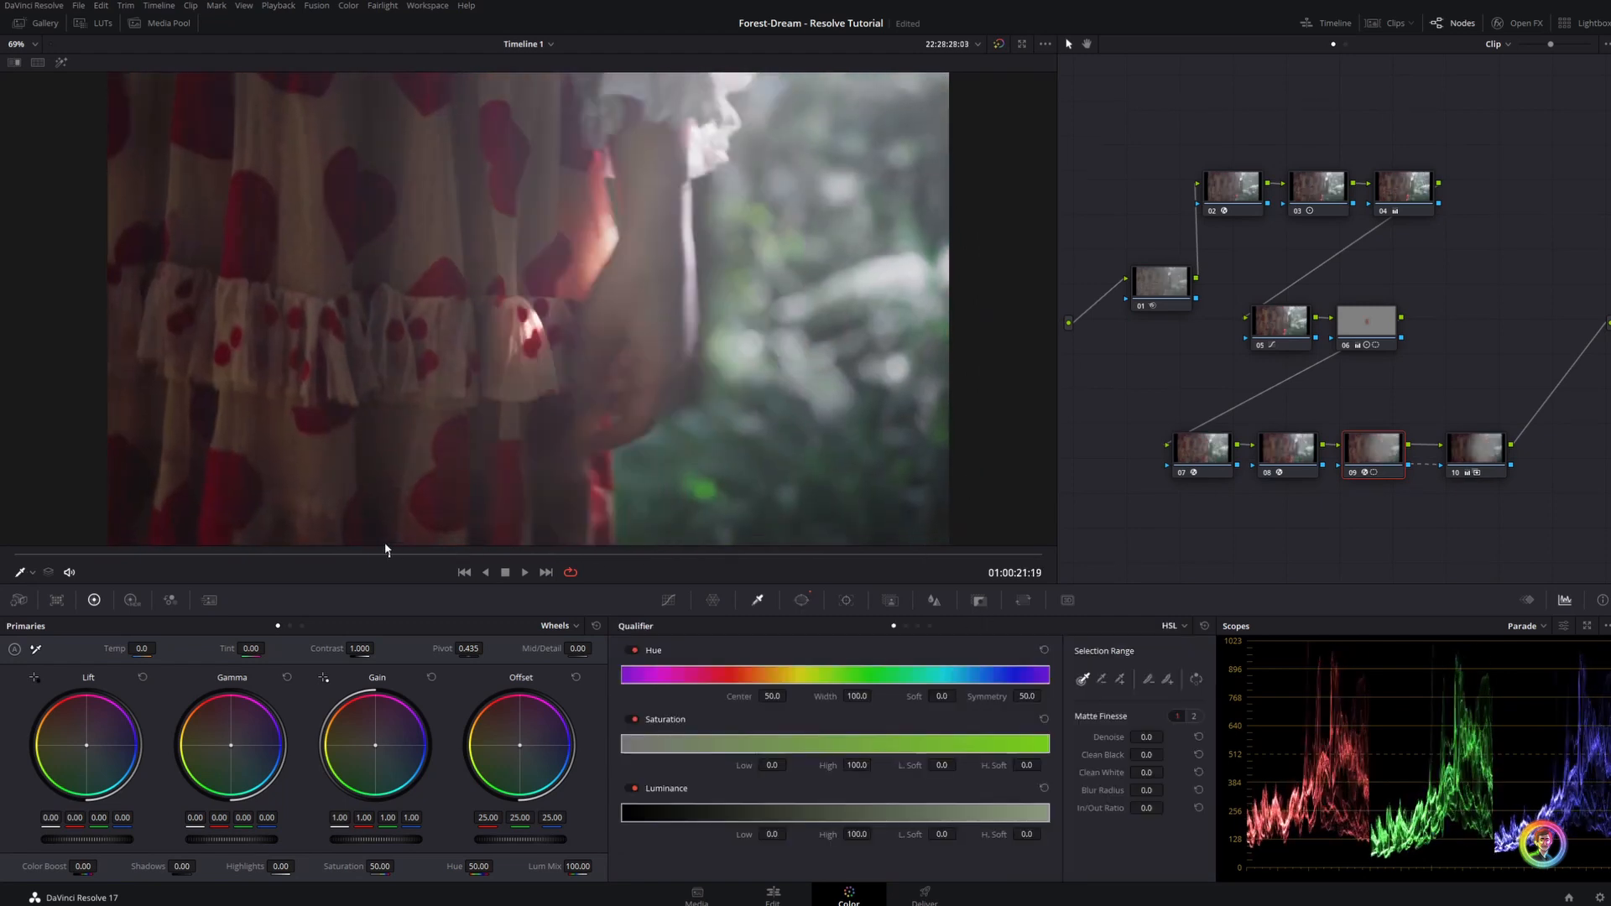
left_click(1380, 322)
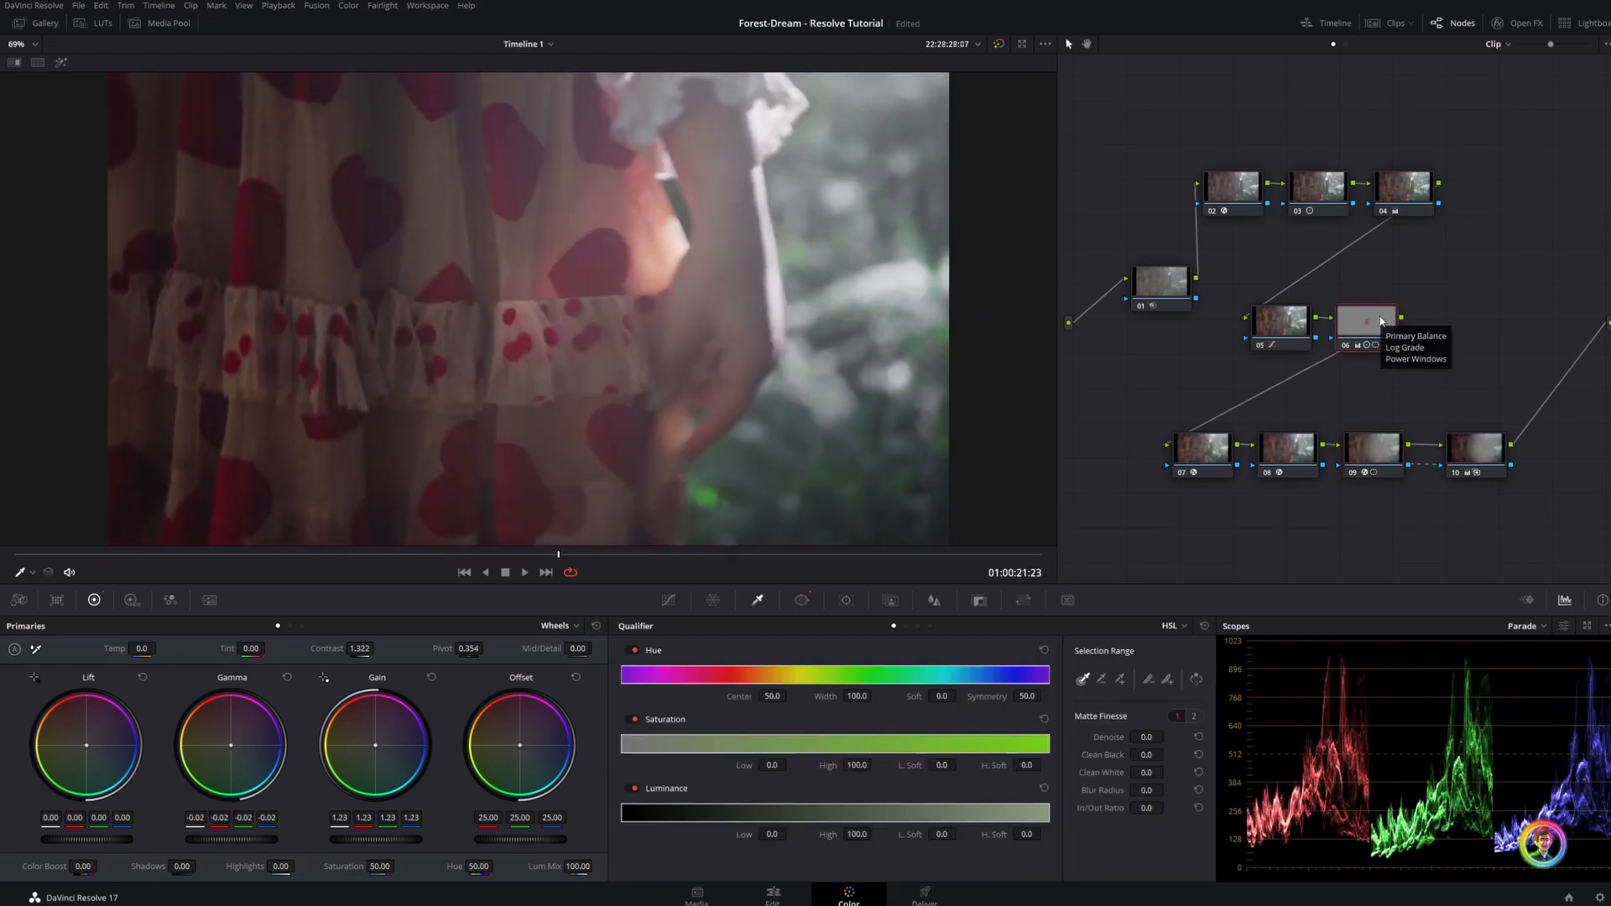
key("Delete")
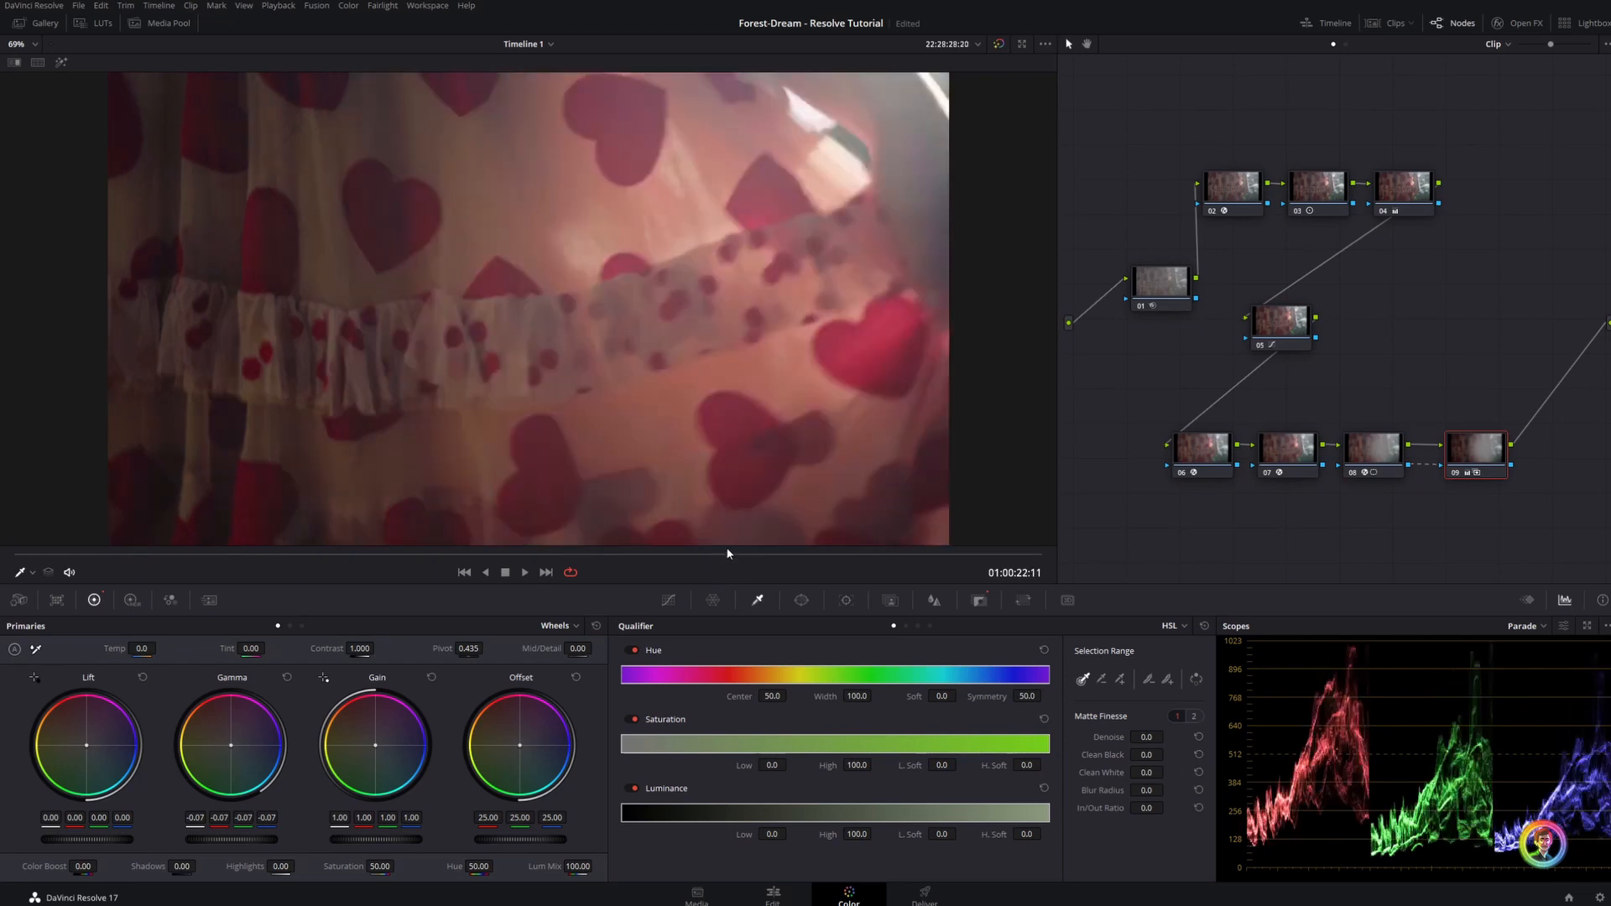
left_click_drag(941, 519, 908, 517)
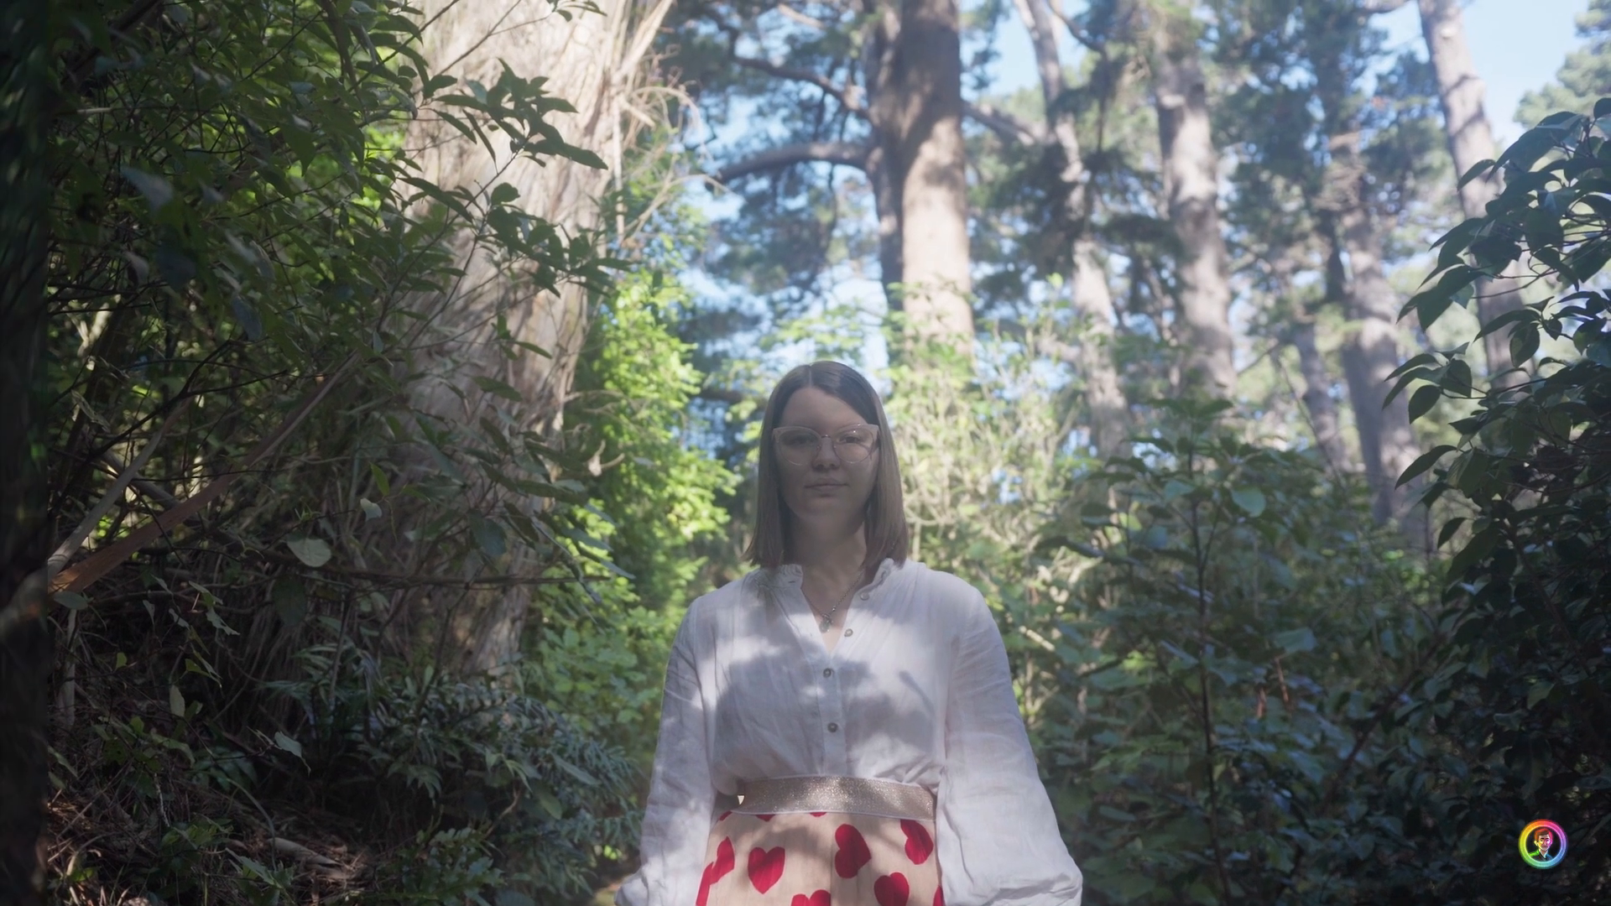